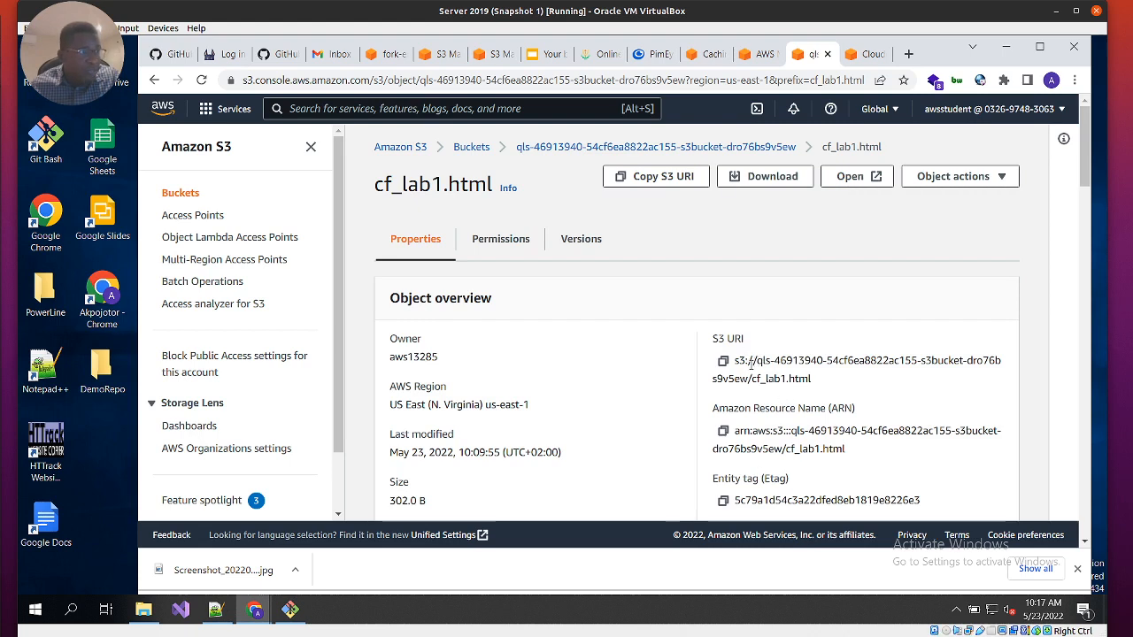
Step: Open the cf_lab1.html object from the S3 bucket to view its Grand Canyon page, and close the page
scroll(607, 412, down, 2)
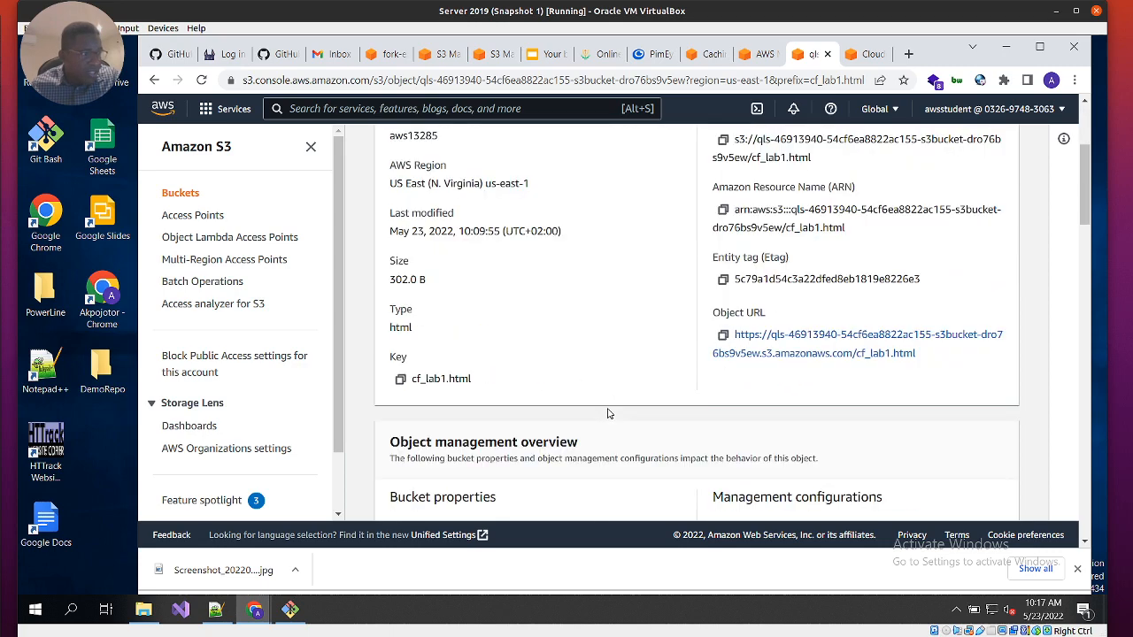
scroll(607, 414, down, 10)
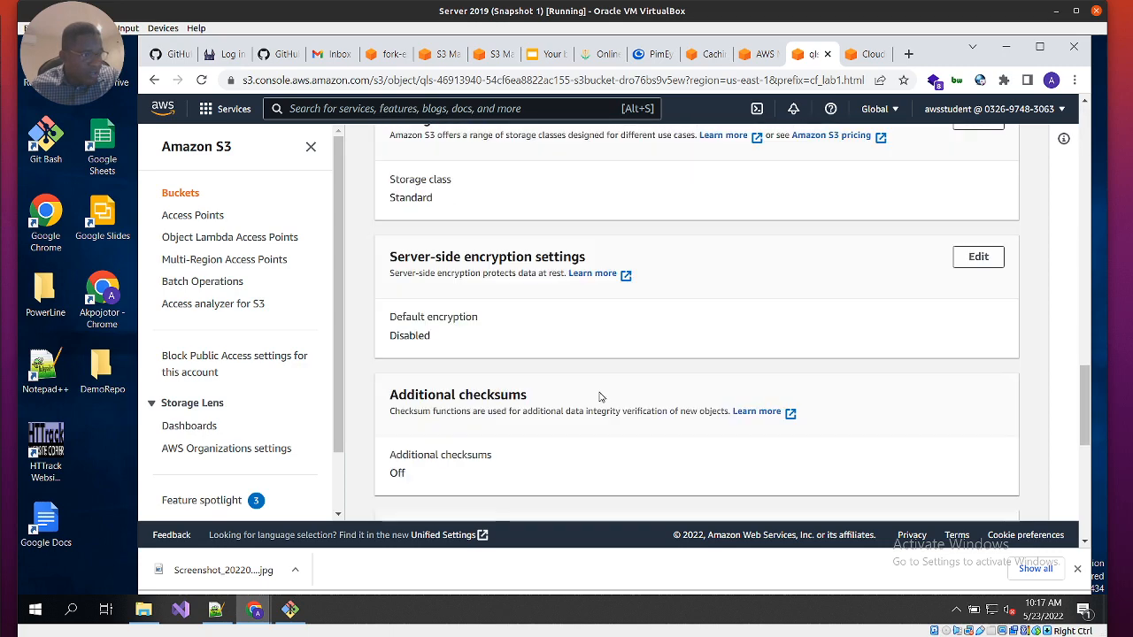
scroll(600, 396, up, 12)
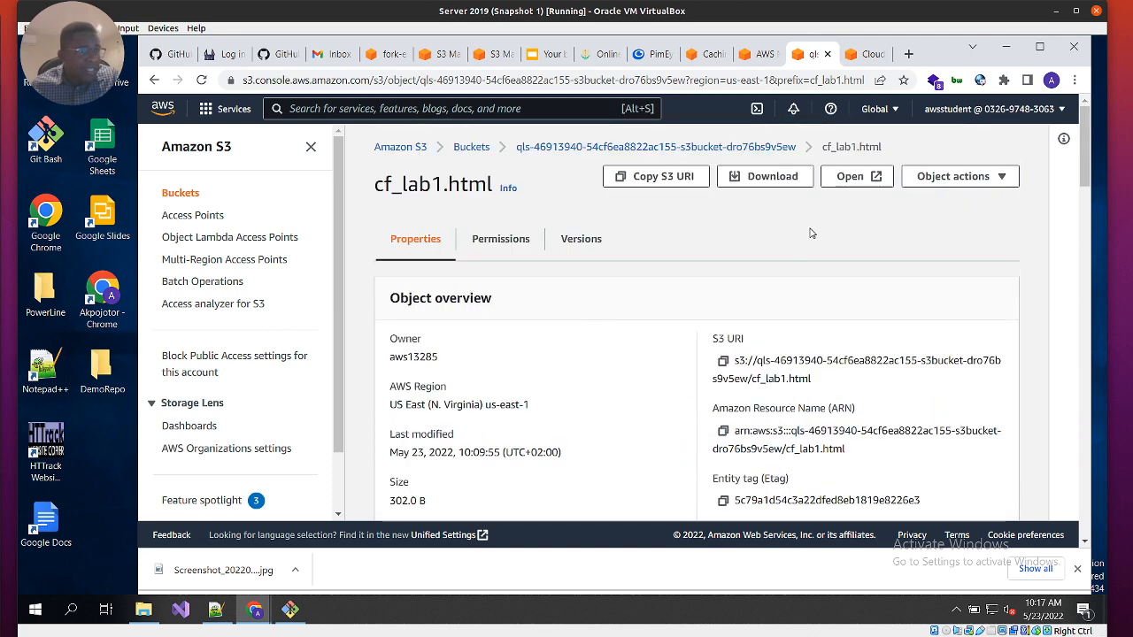
click(859, 178)
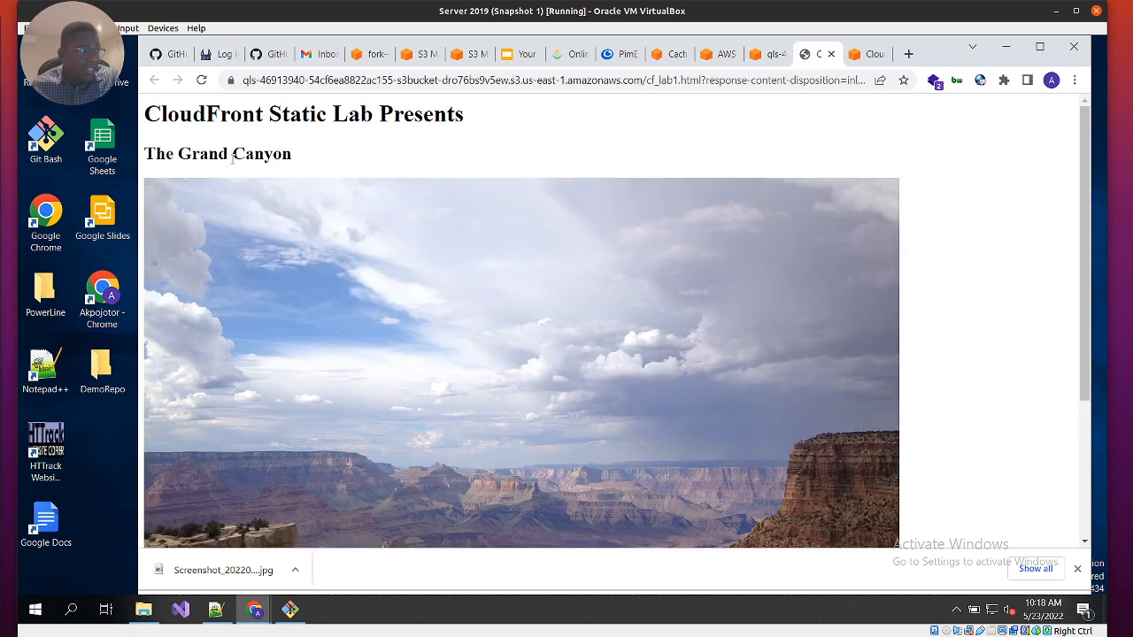
scroll(511, 270, down, 3)
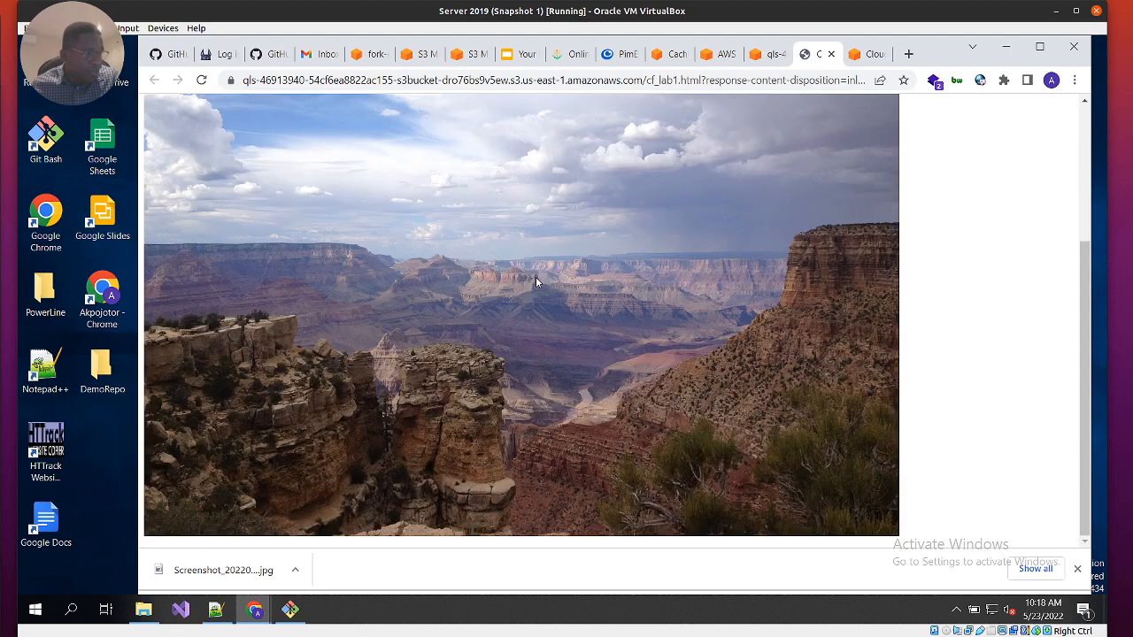
scroll(531, 265, up, 3)
scroll(531, 253, down, 3)
scroll(548, 208, up, 3)
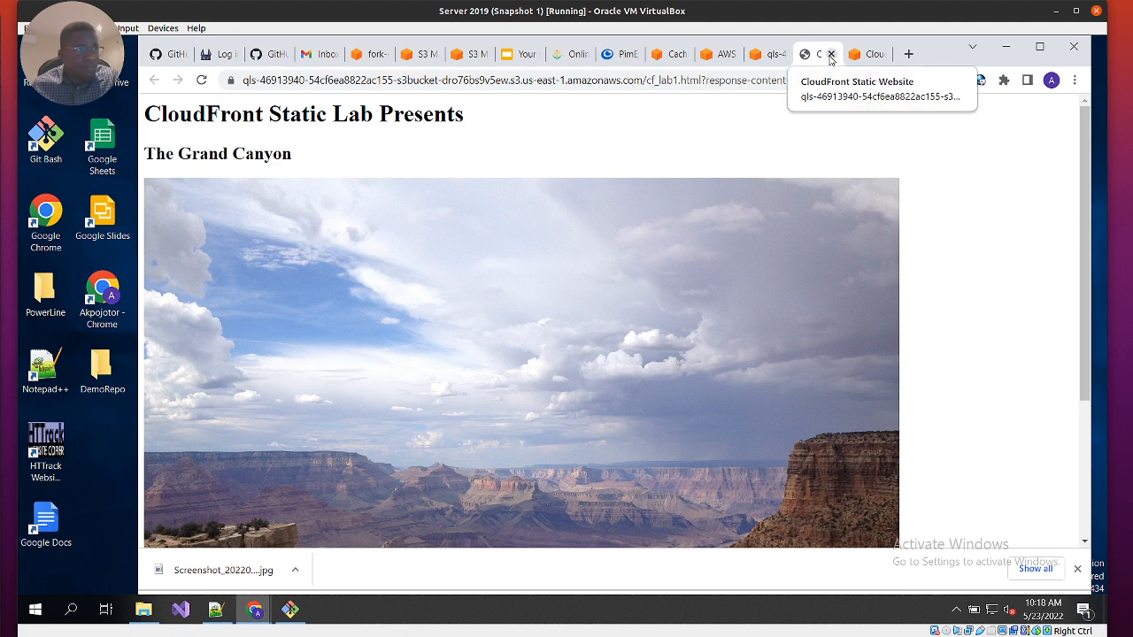
click(831, 55)
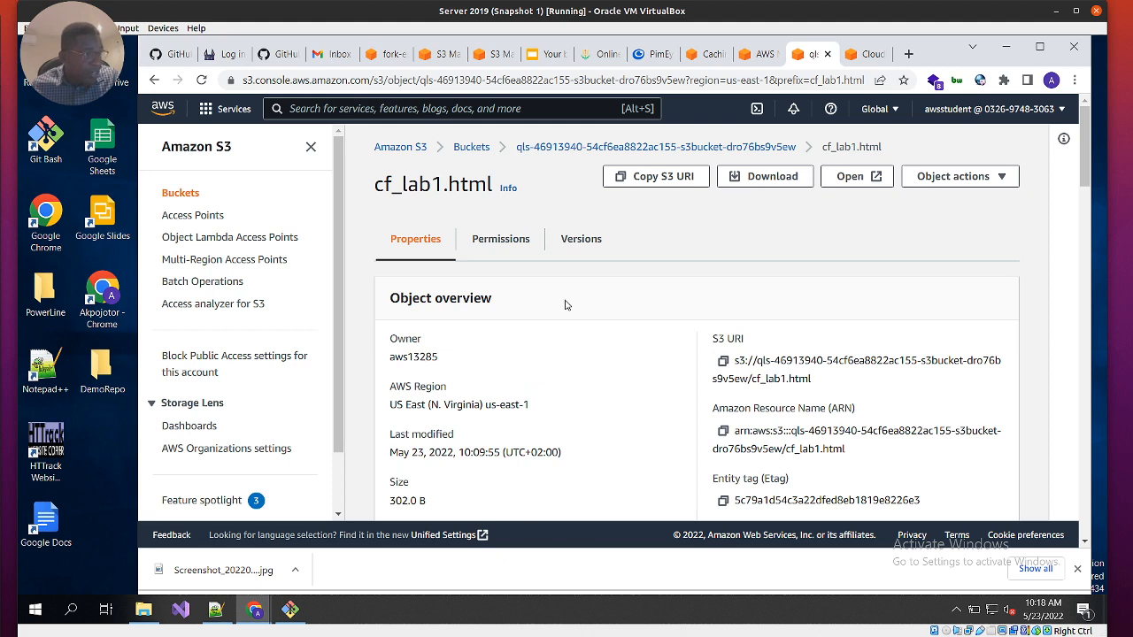
Step: Examine the access control list permissions of the cf_lab1.html object
click(501, 240)
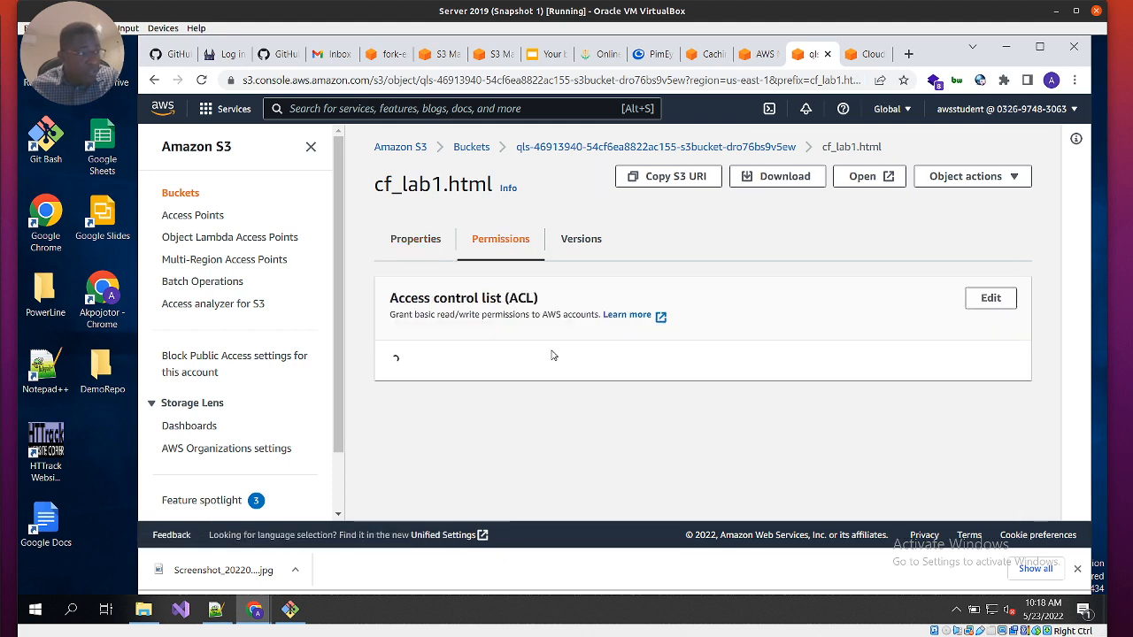
scroll(500, 363, down, 1)
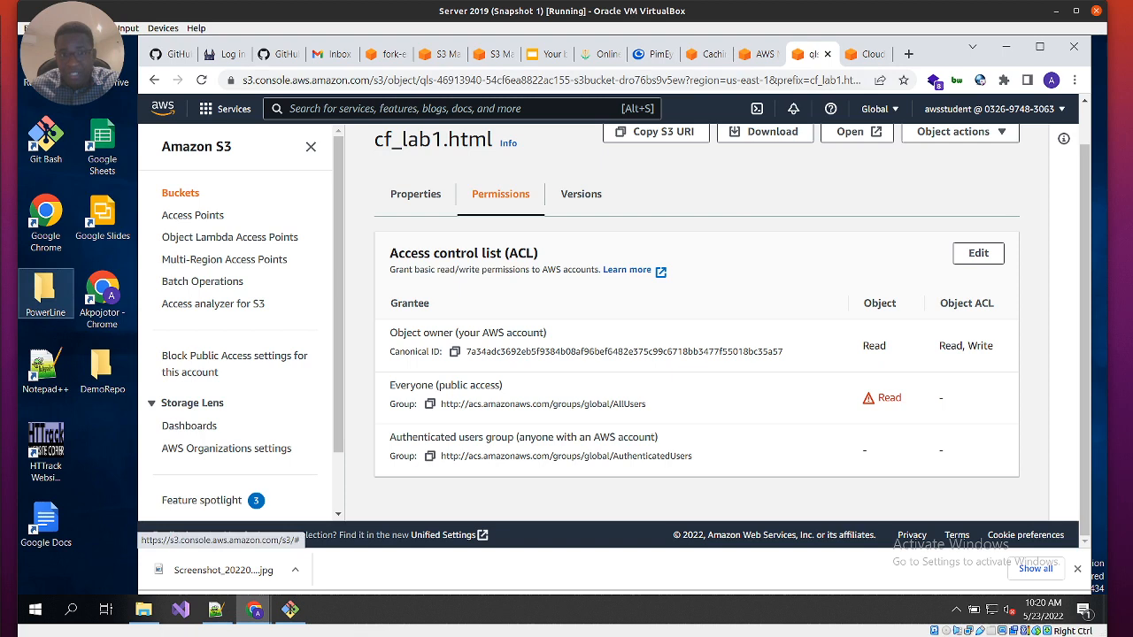
click(871, 55)
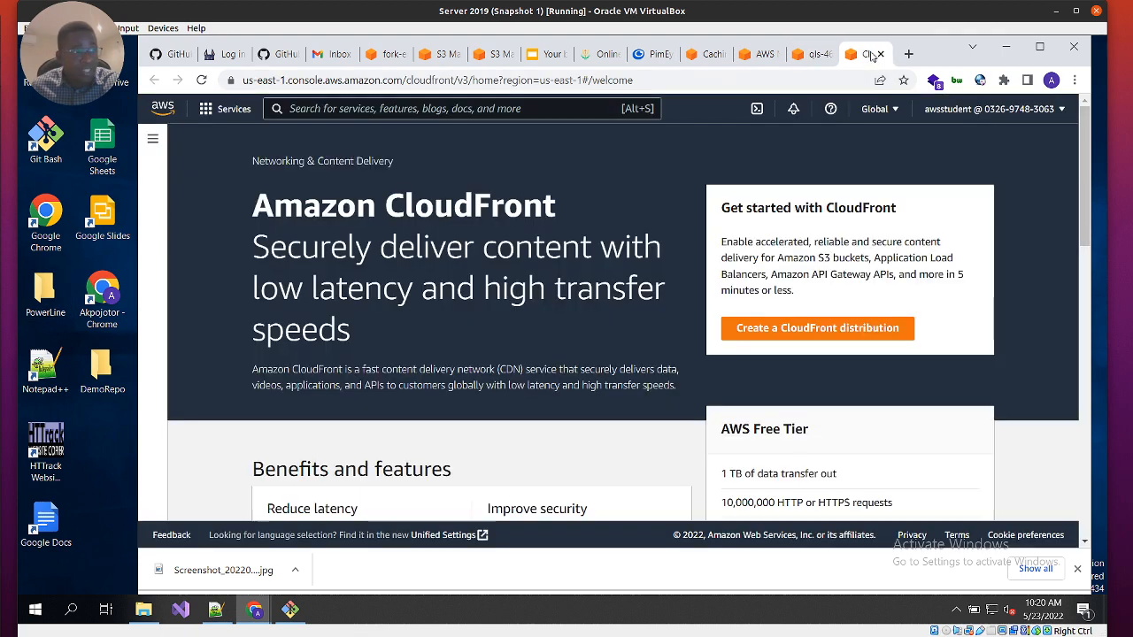
click(863, 332)
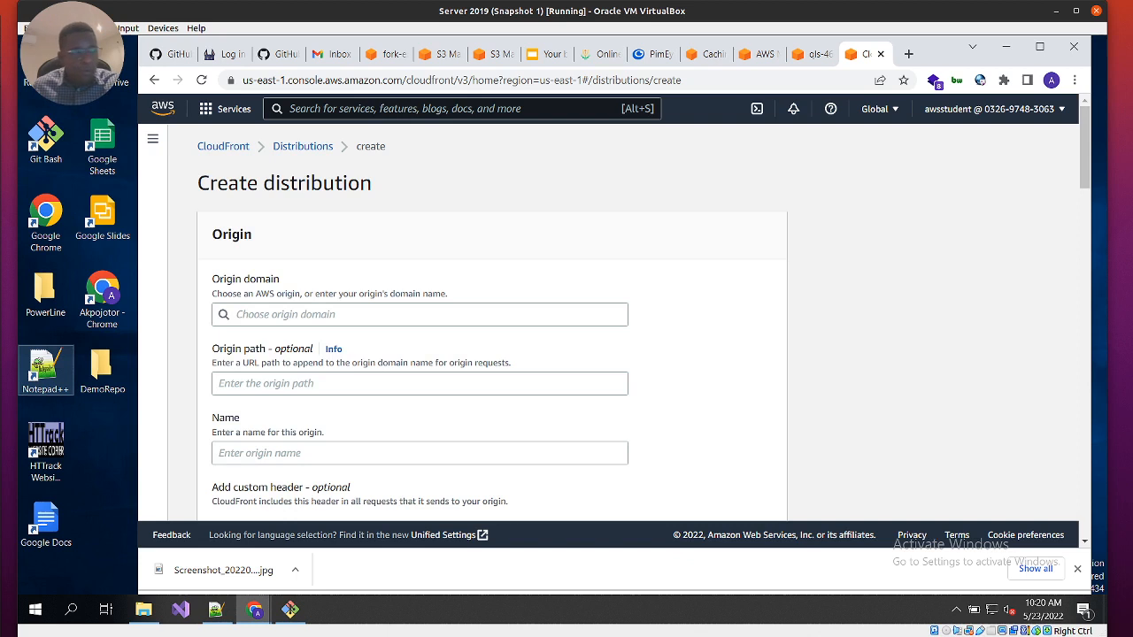
click(356, 320)
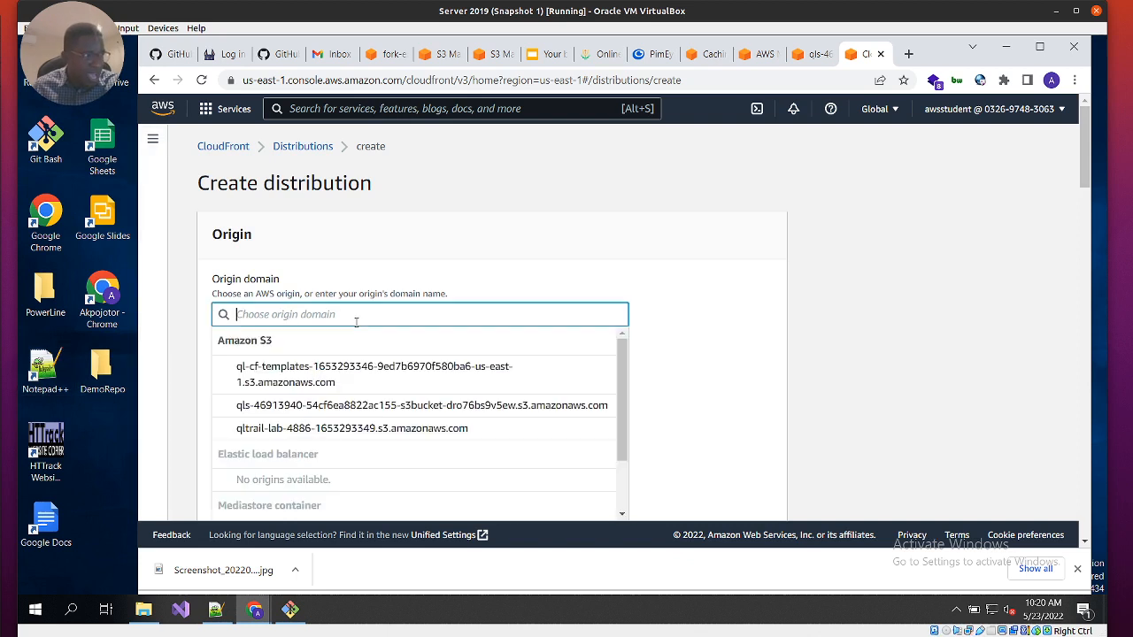
click(280, 406)
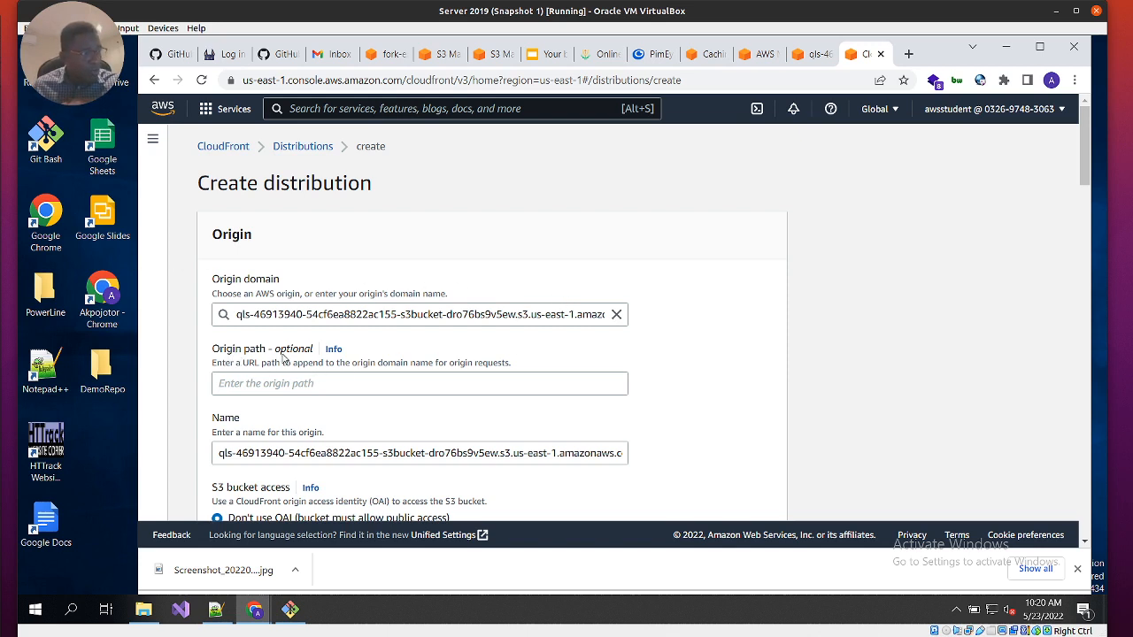
Step: Examine the distribution's remaining origin settings and its default cache behavior options
scroll(323, 402, down, 1)
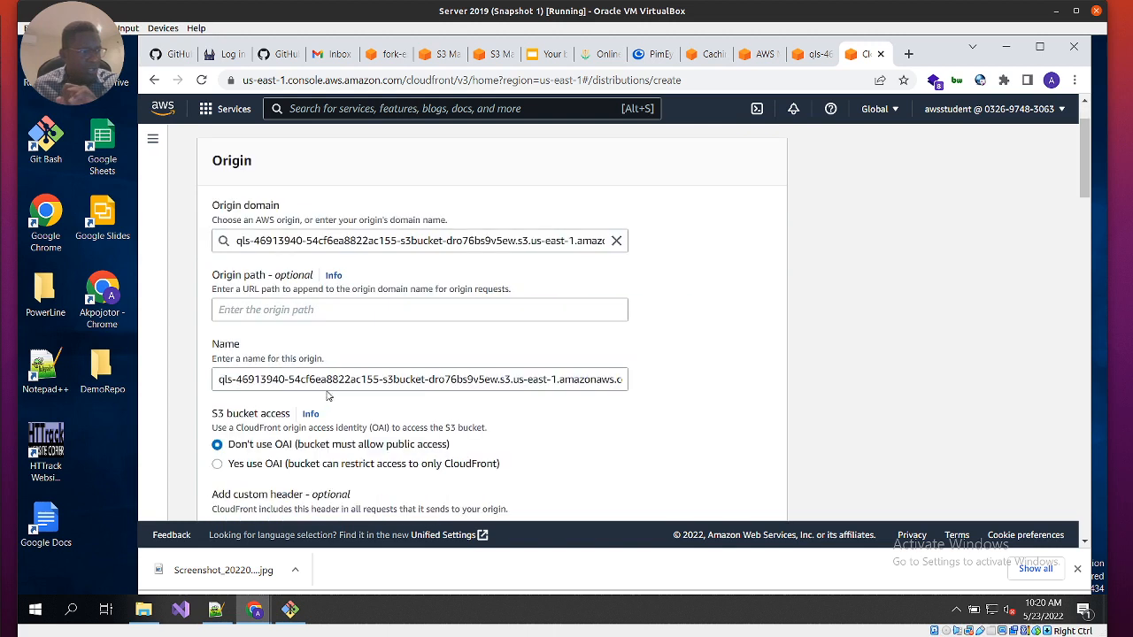
scroll(251, 397, down, 1)
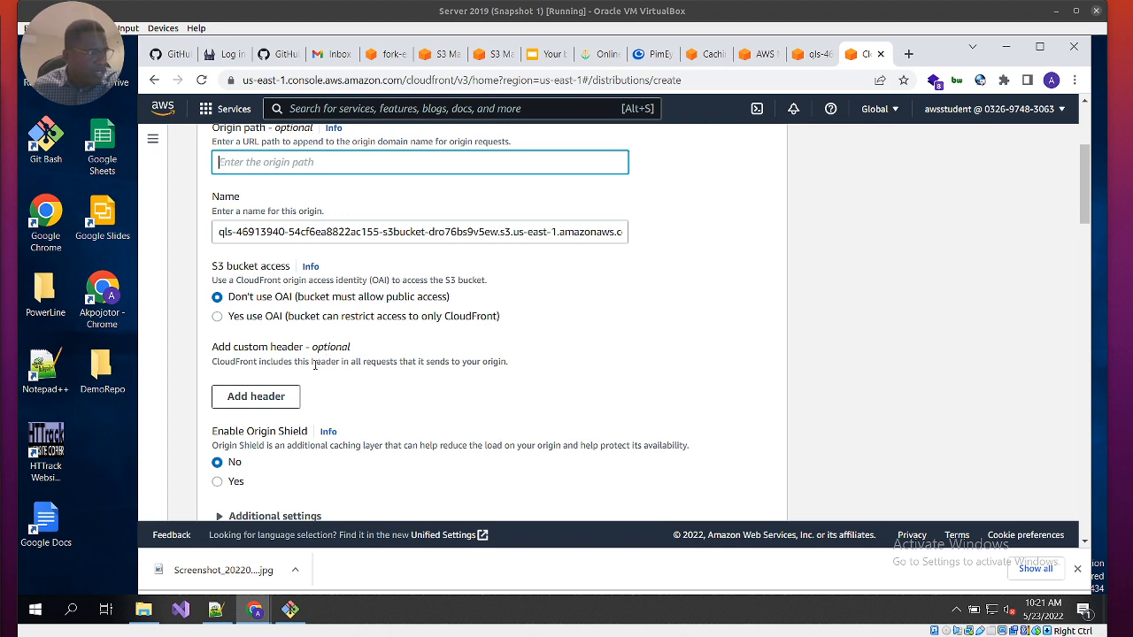
scroll(314, 365, down, 2)
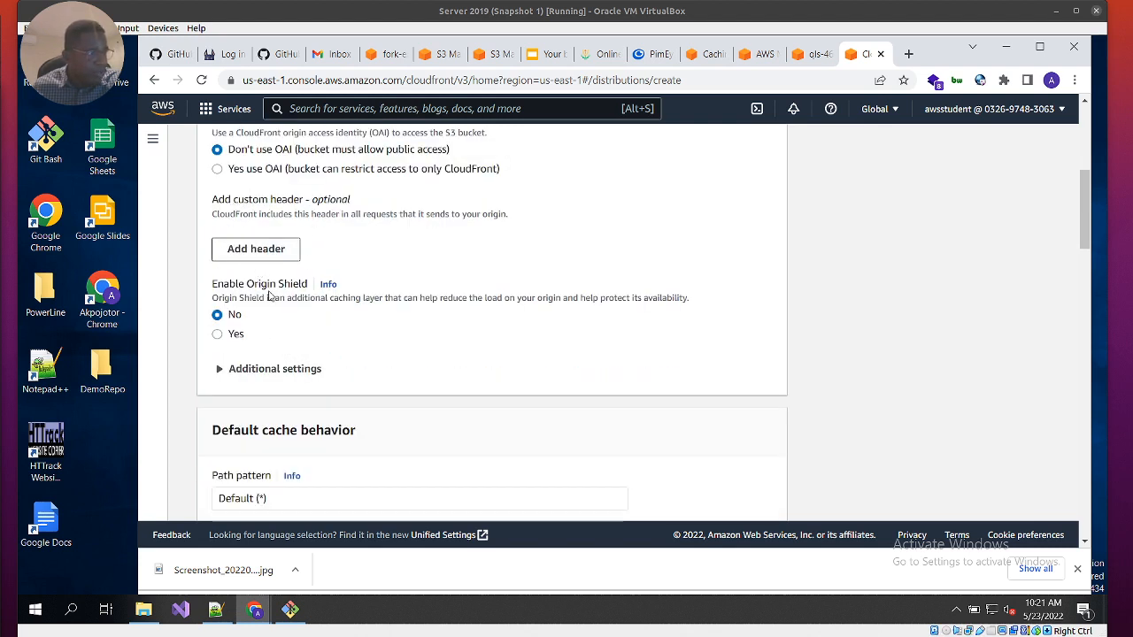
scroll(317, 372, down, 3)
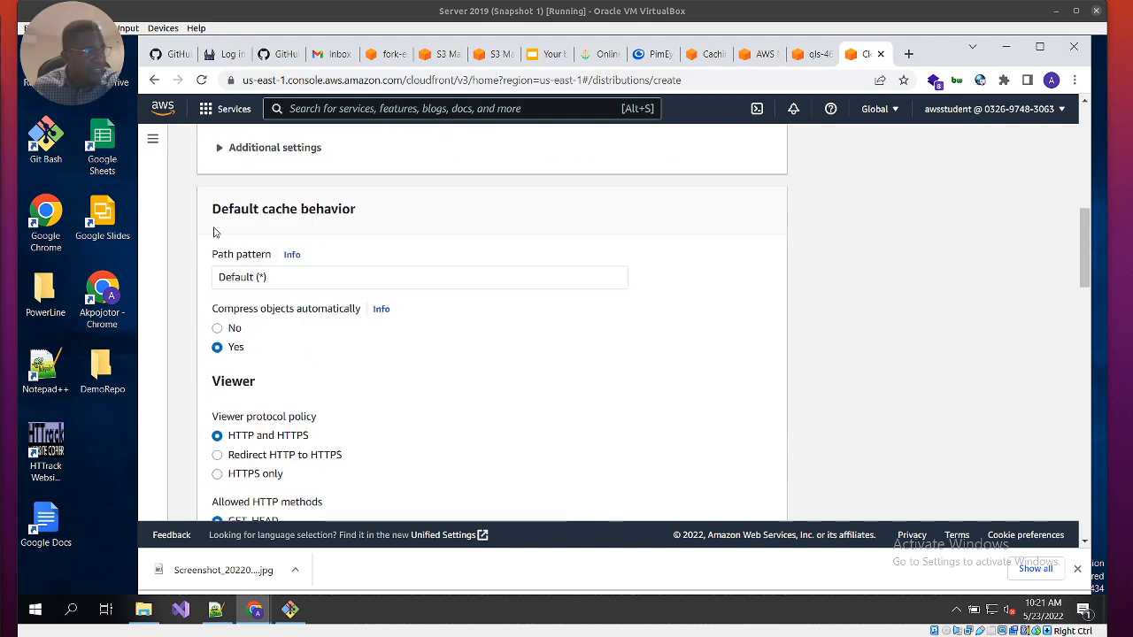
scroll(292, 209, down, 1)
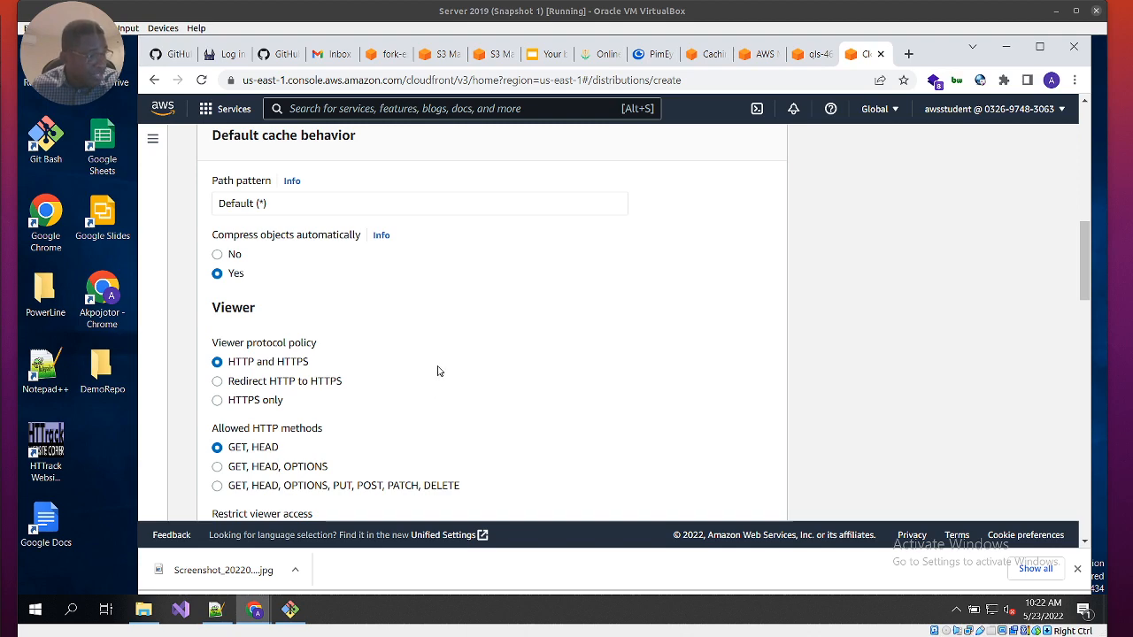
scroll(437, 371, down, 8)
scroll(484, 303, up, 3)
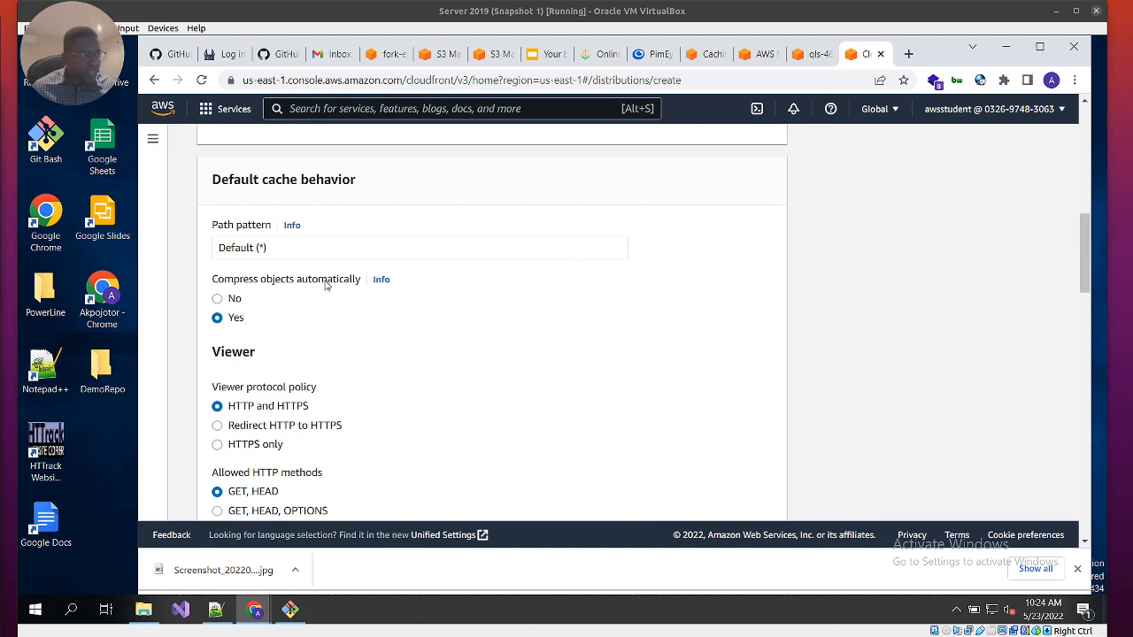
scroll(281, 362, down, 2)
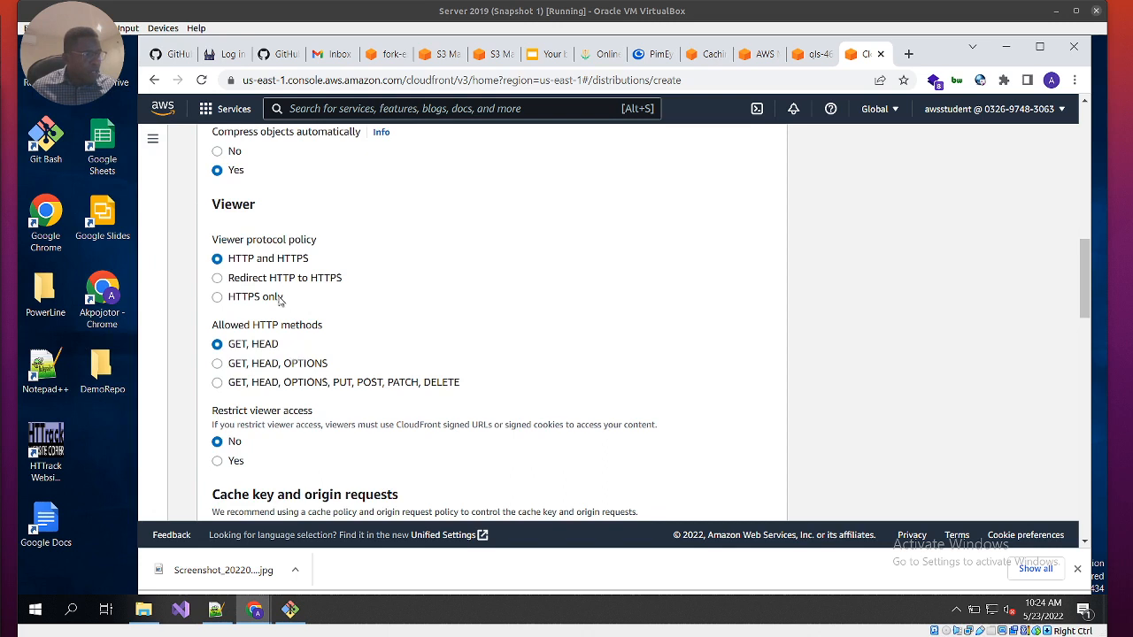
Step: Try Redirect HTTP to HTTPS and the full set of allowed HTTP methods, restoring HTTP and HTTPS with GET, HEAD
click(218, 282)
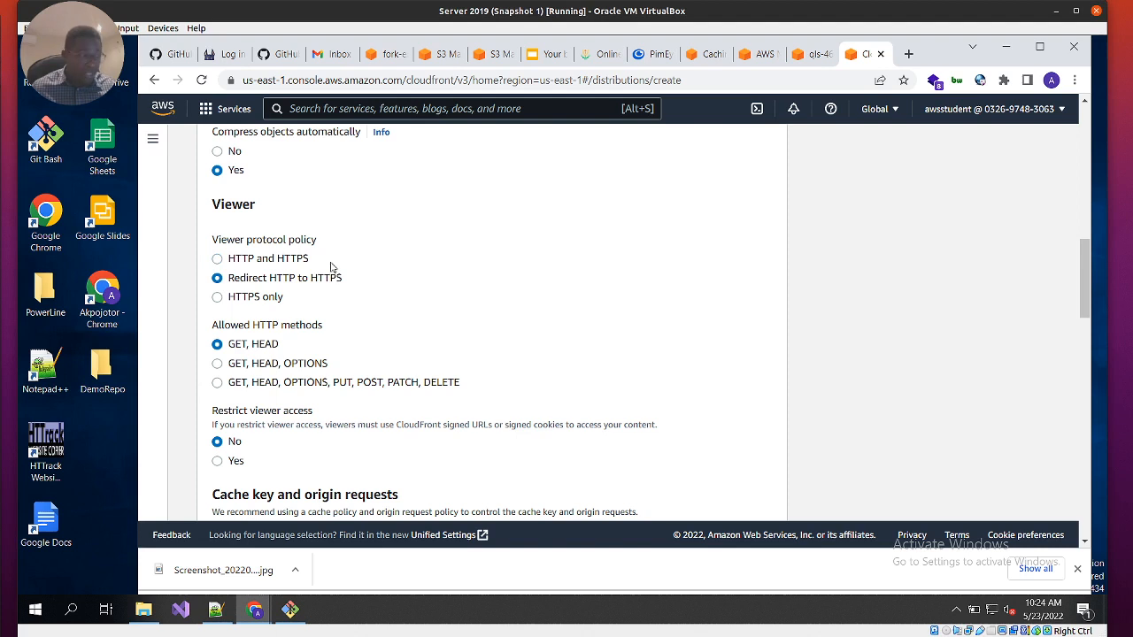
click(218, 259)
click(218, 383)
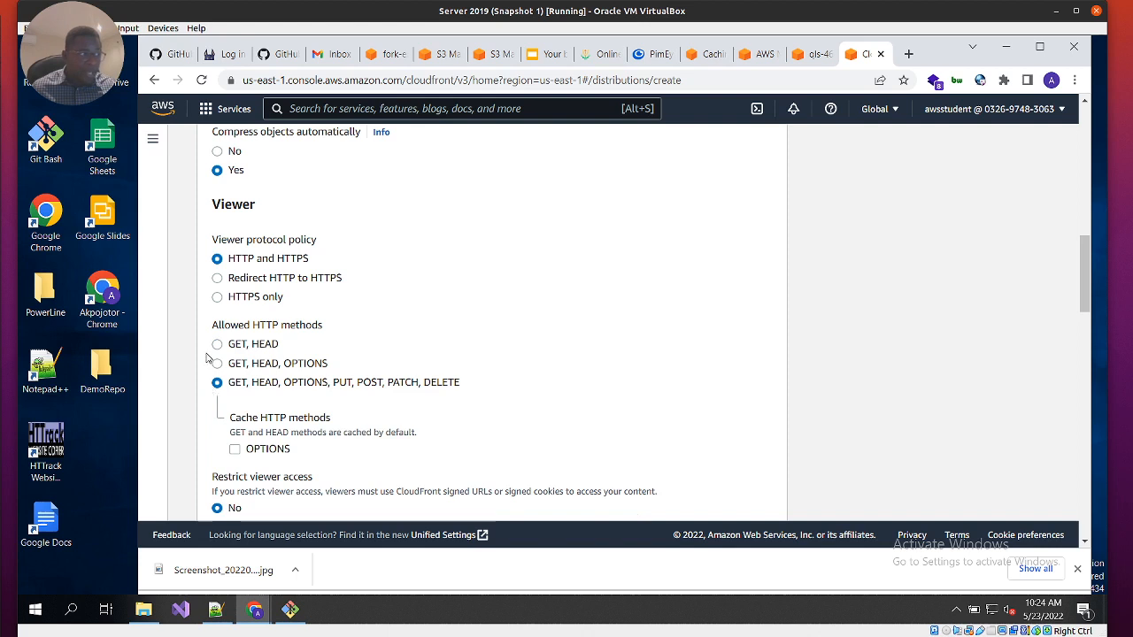
click(216, 345)
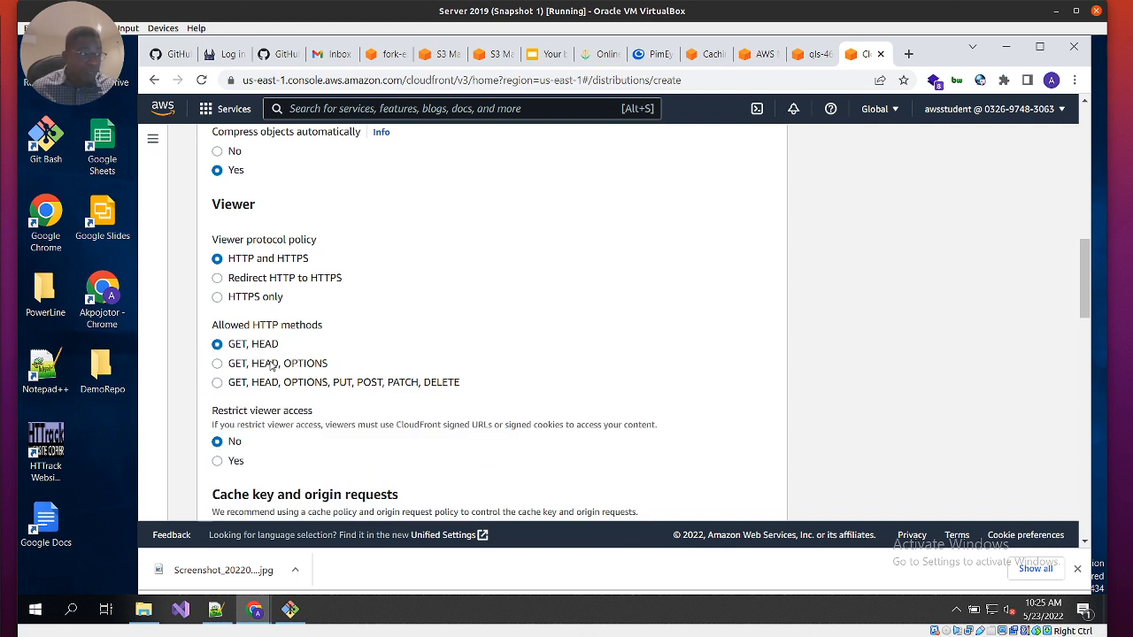
Step: Examine the distribution's cache policy, price class and web ACL settings, including the available custom SSL certificate choices
scroll(276, 354, down, 2)
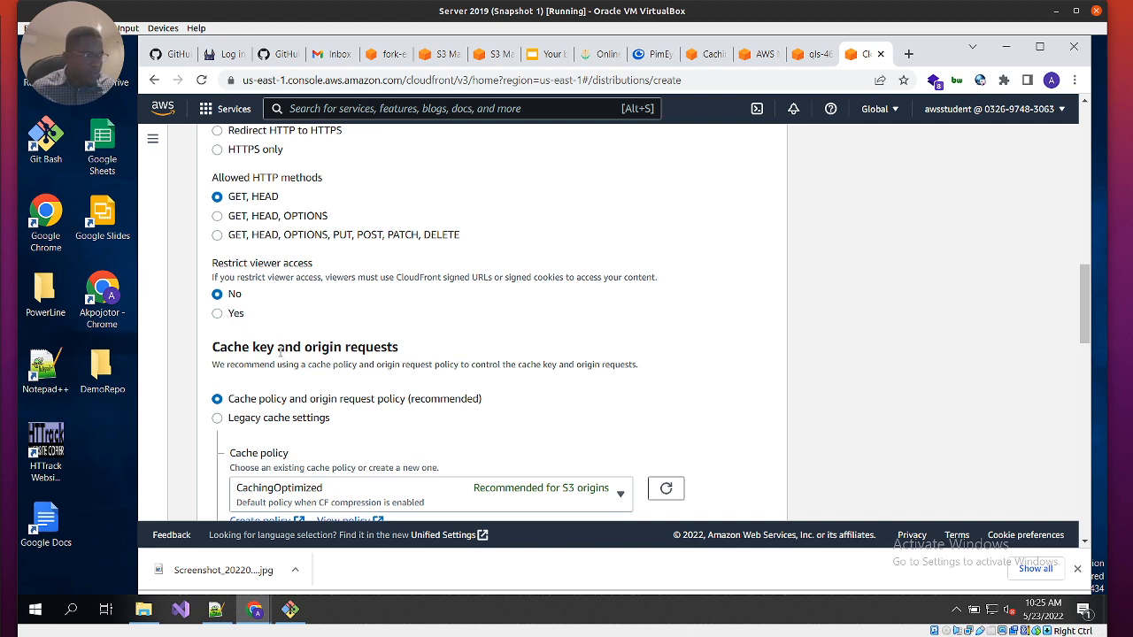
scroll(282, 352, down, 2)
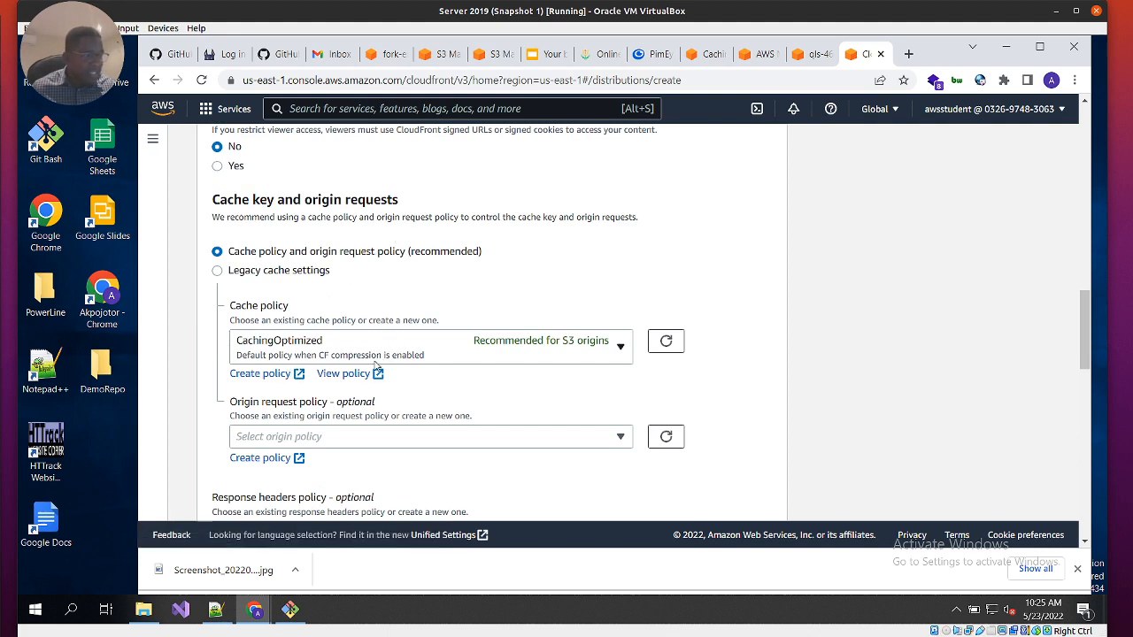
scroll(328, 379, down, 2)
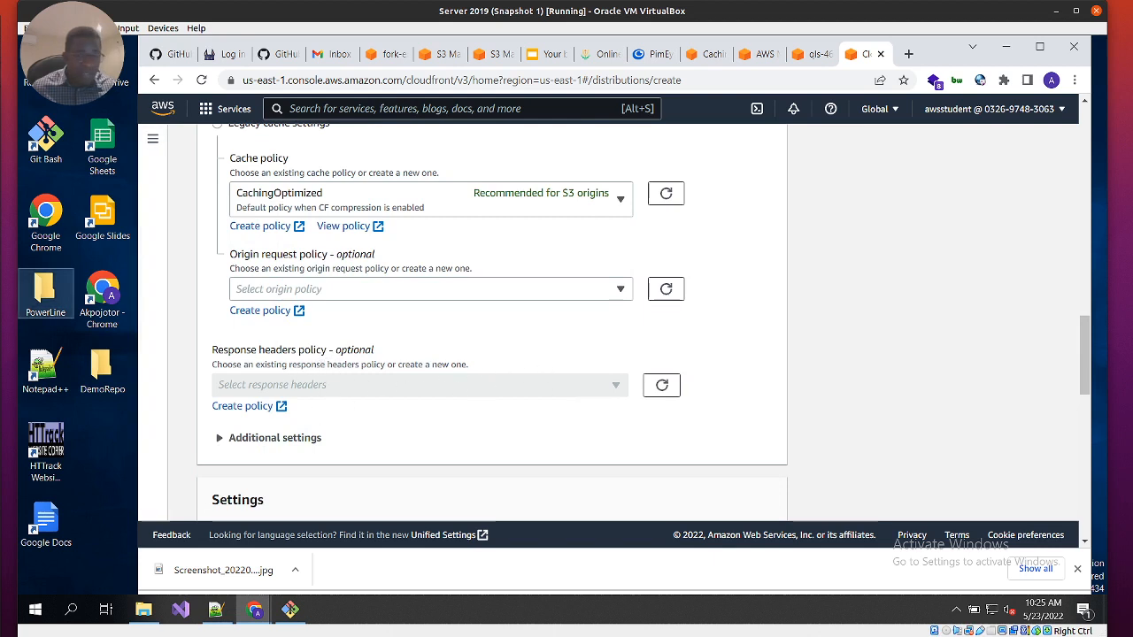
scroll(519, 186, up, 2)
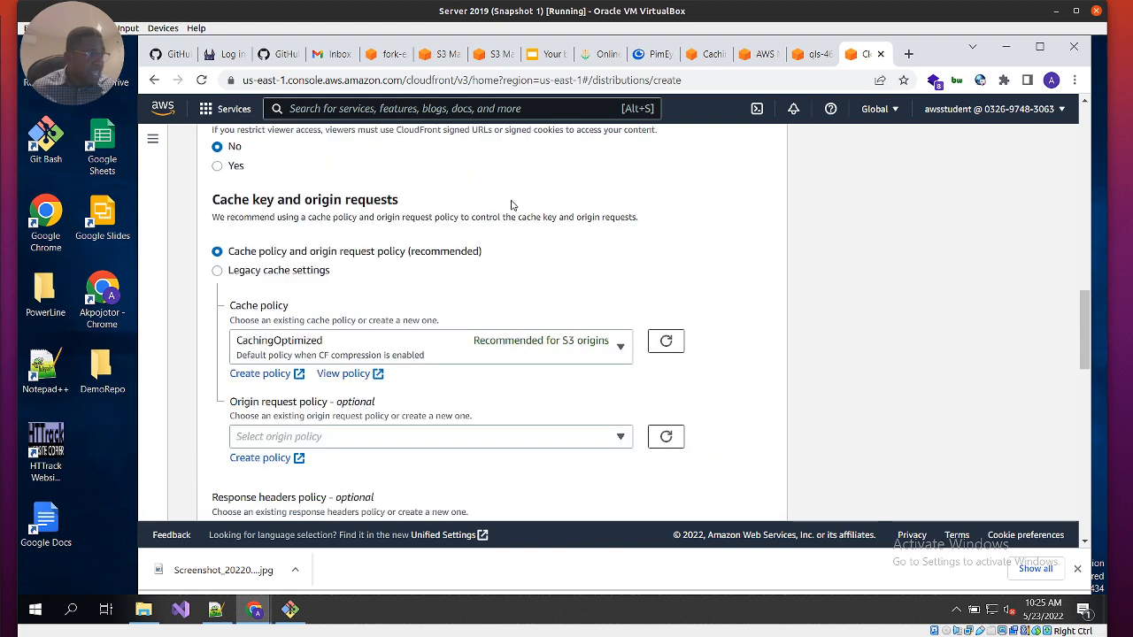
scroll(472, 235, down, 1)
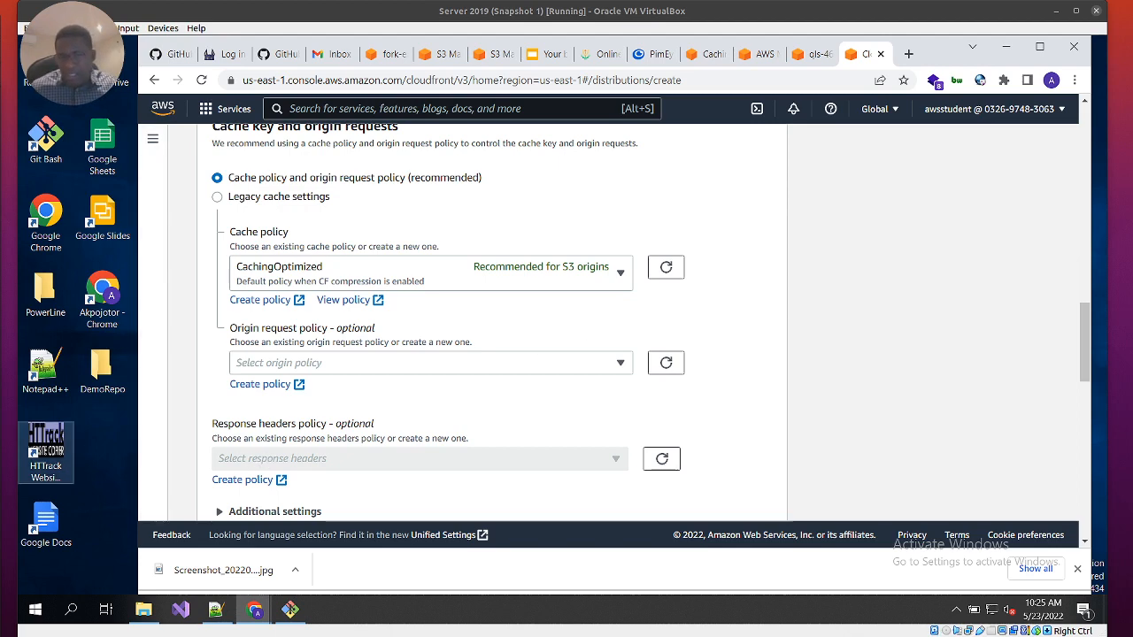
scroll(488, 451, down, 6)
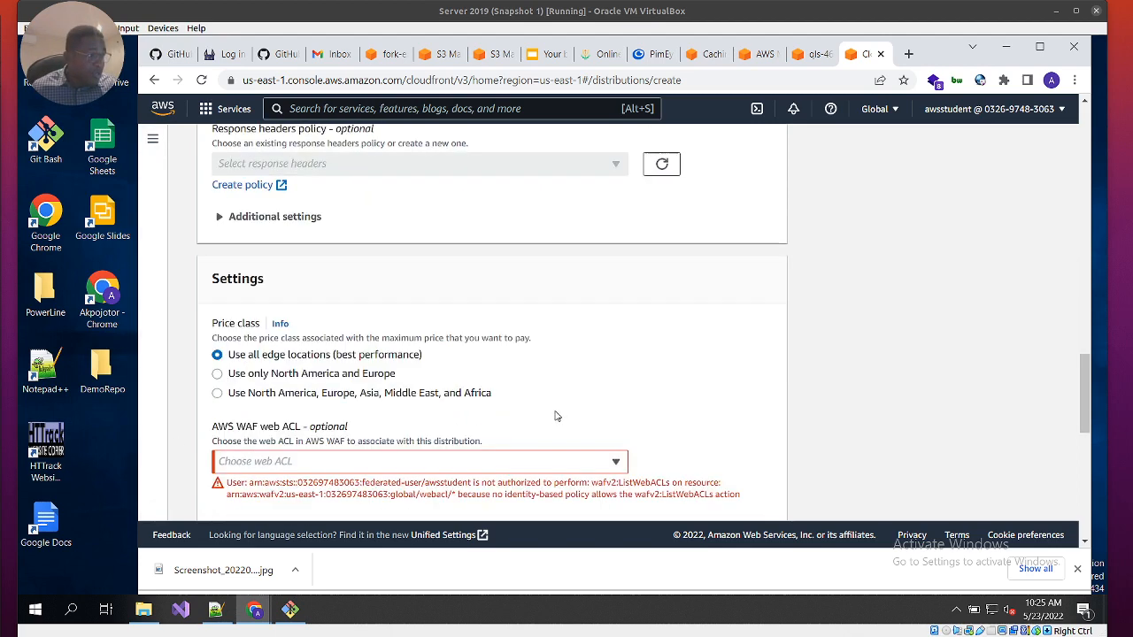
scroll(505, 376, up, 1)
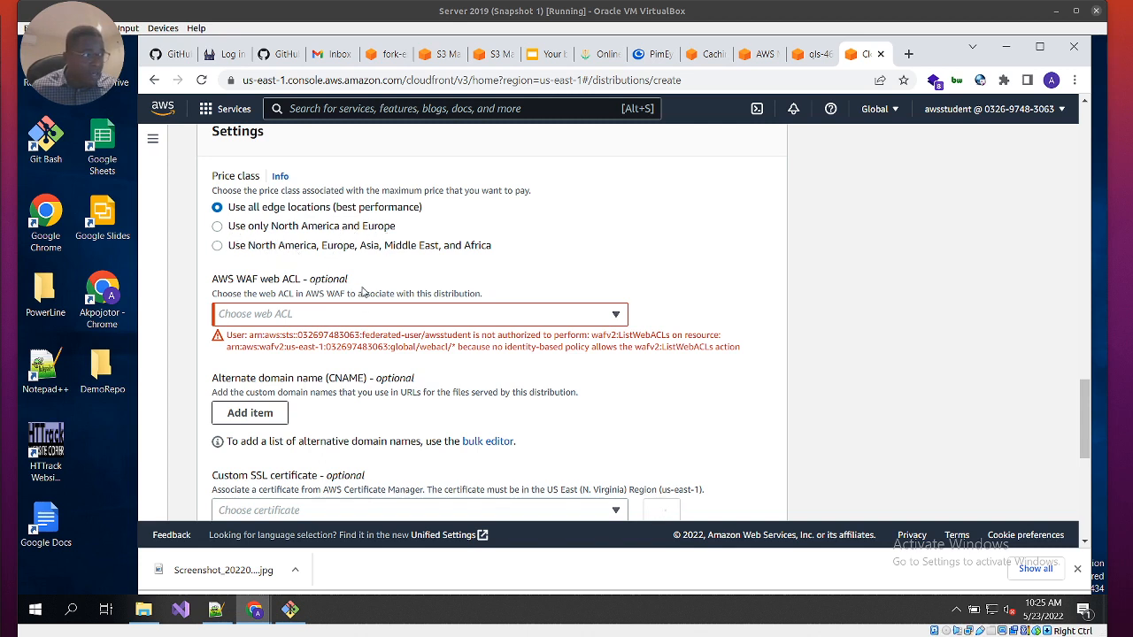
scroll(434, 314, down, 2)
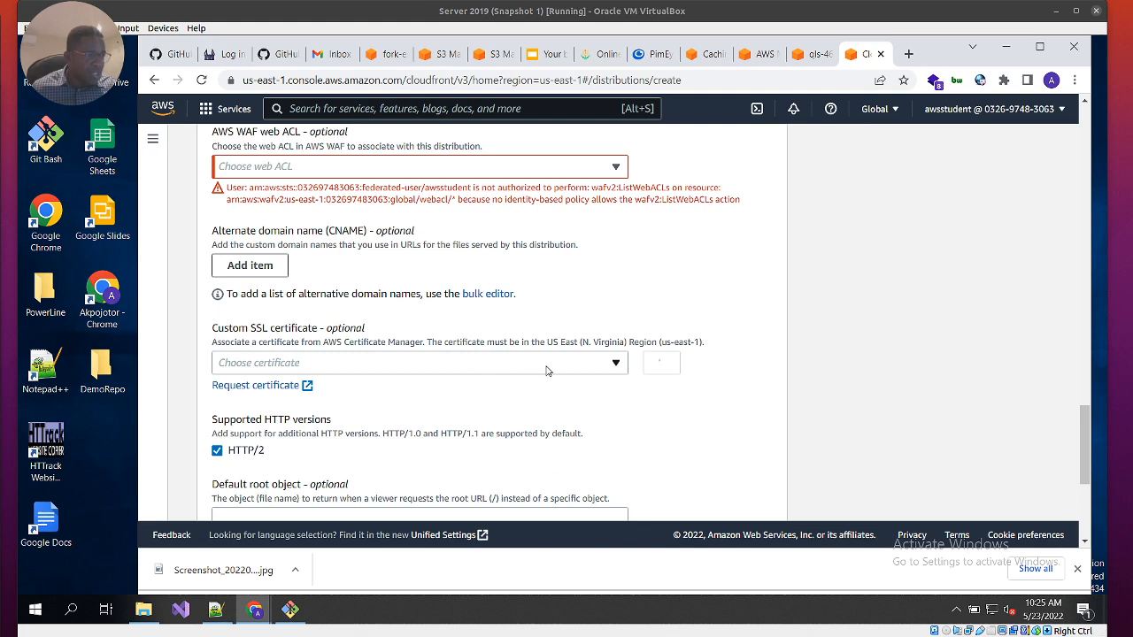
click(601, 364)
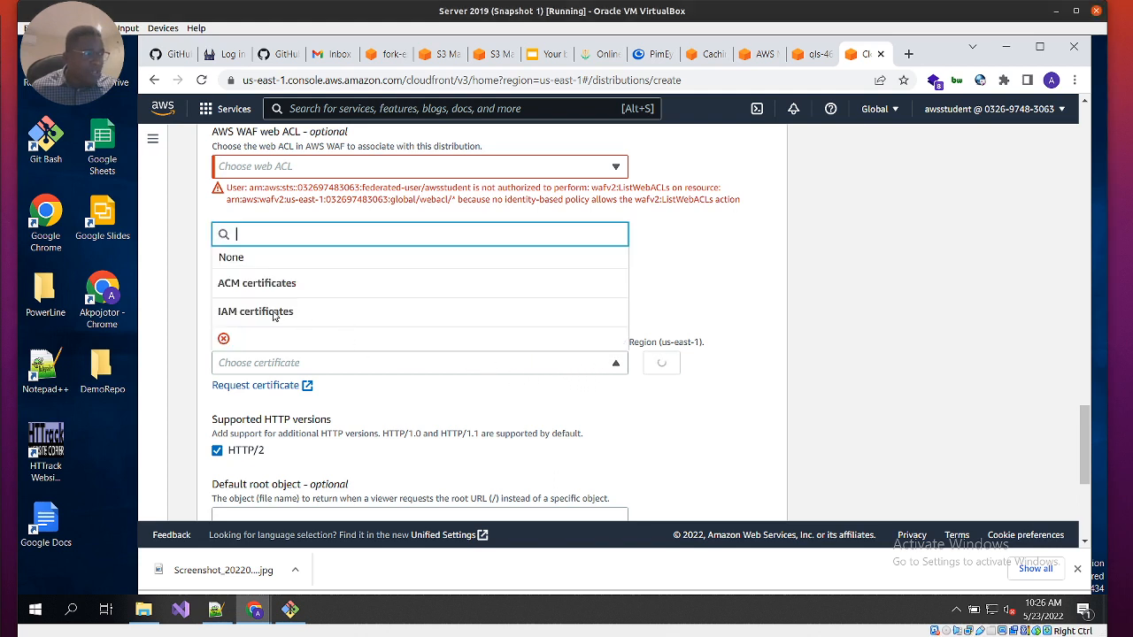
click(722, 464)
Step: Create the CloudFront distribution with the remaining root object, logging, IPv6 and description settings at their defaults
scroll(606, 415, down, 3)
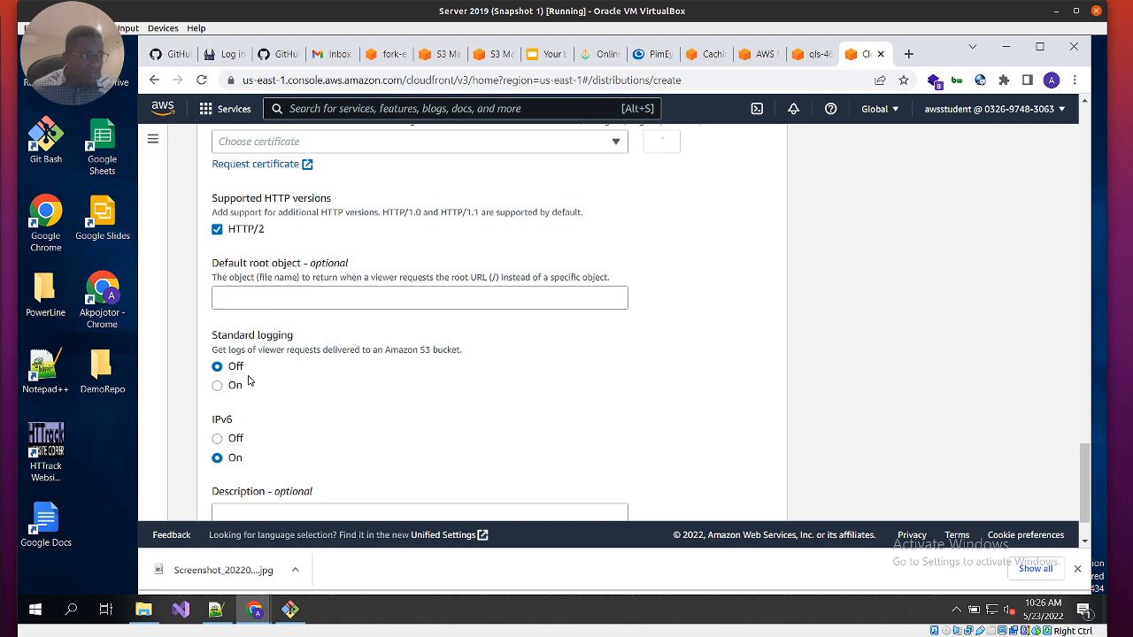
scroll(251, 379, down, 1)
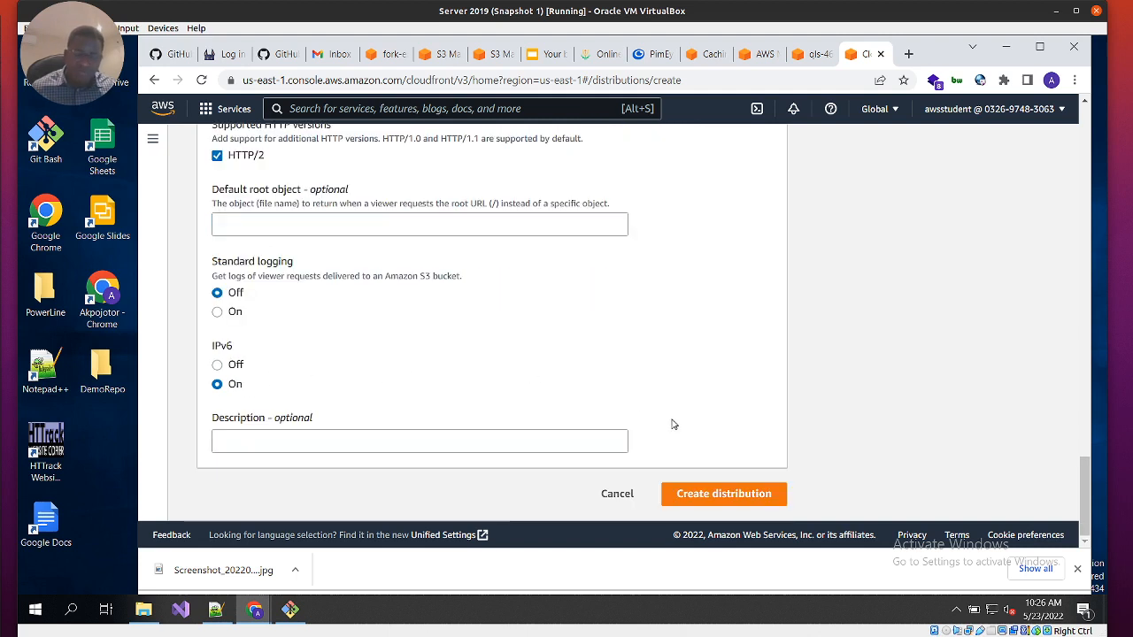
click(749, 496)
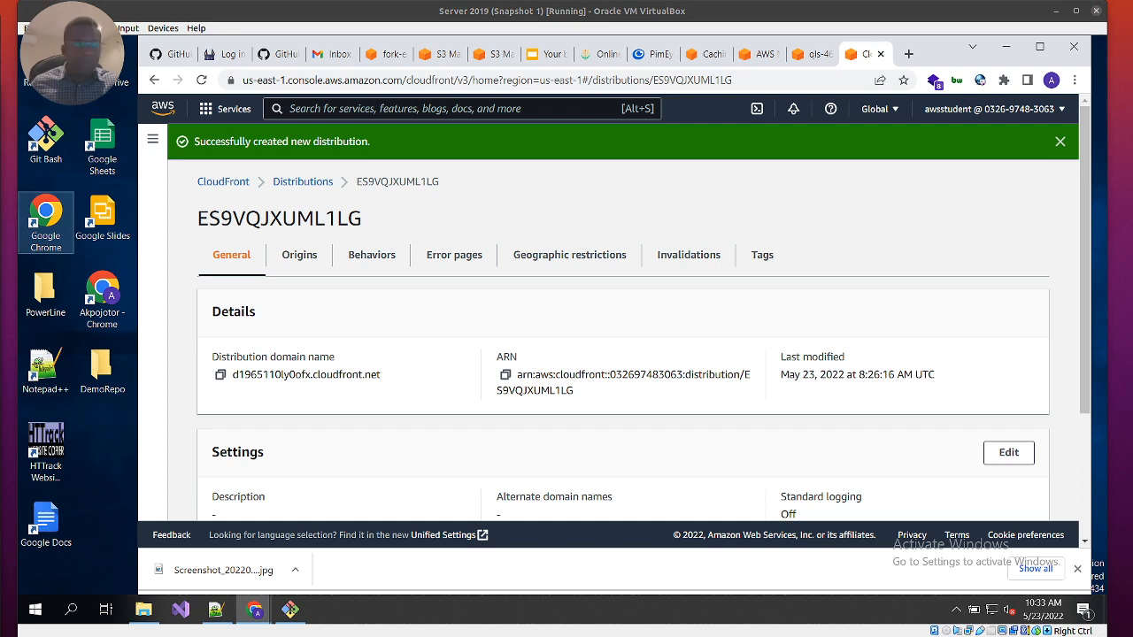
Step: Copy the new distribution's domain name and load it in a new browser tab
click(220, 376)
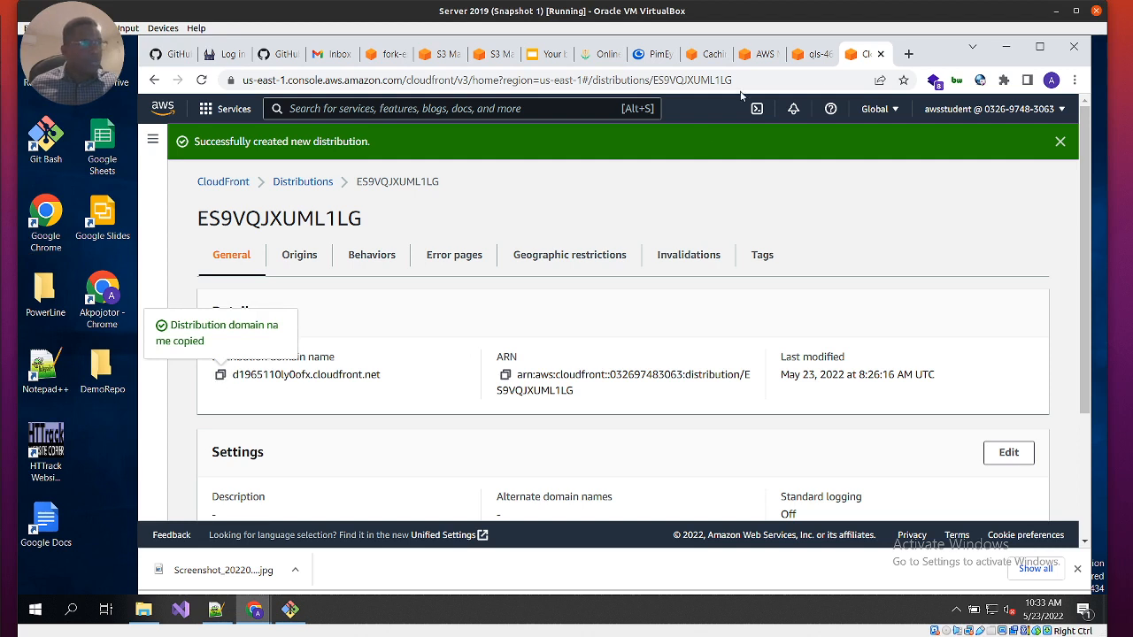
click(908, 54)
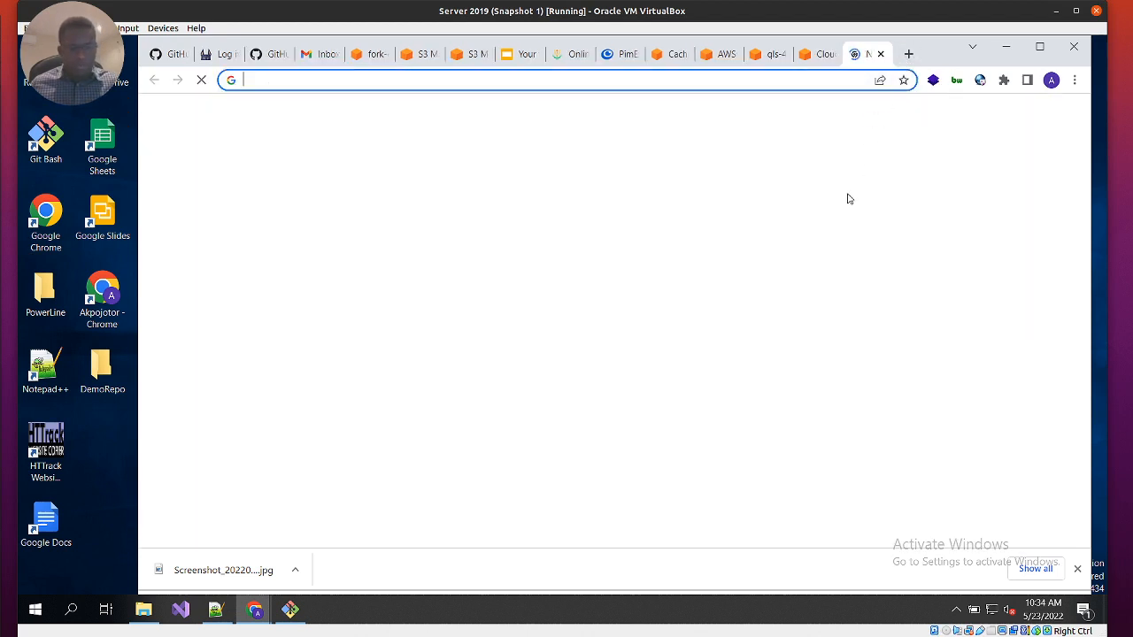
key(ctrl+v)
key(Return)
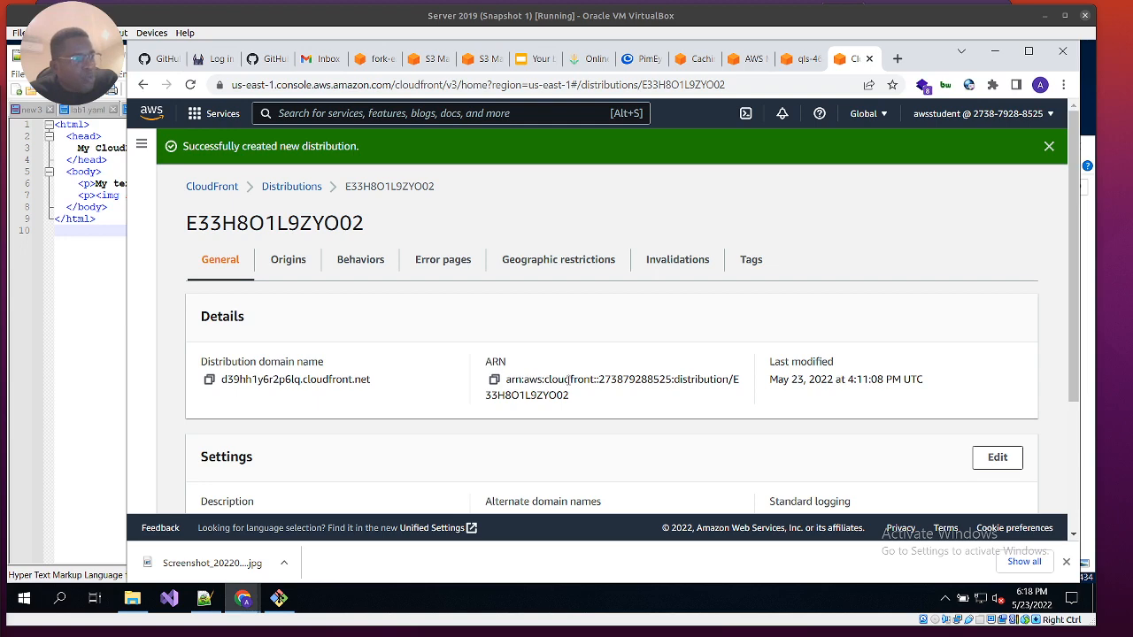
Step: Check the list of objects in the S3 bucket and return to the CloudFront distribution's details
click(804, 58)
scroll(553, 482, down, 2)
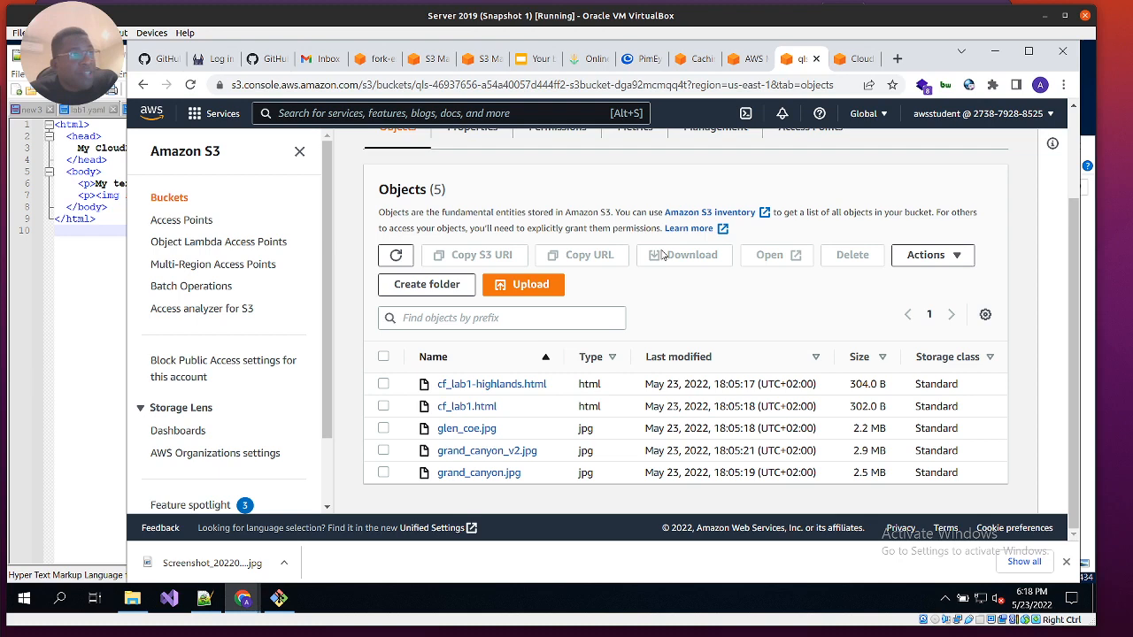
click(852, 59)
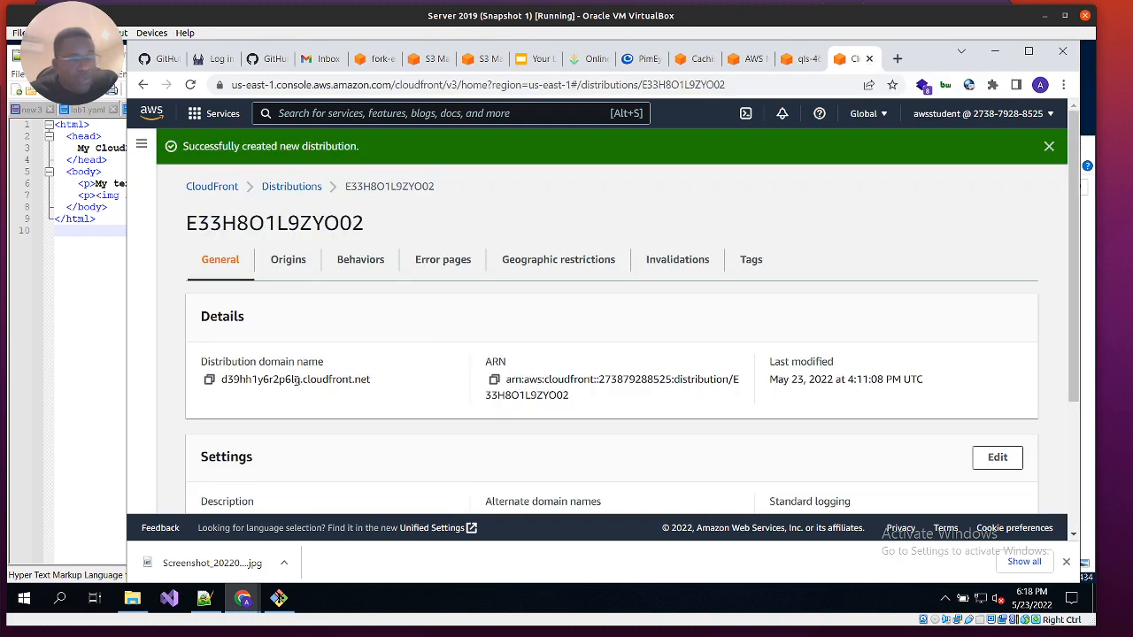
Step: Compare the image source domain in cf_lab1_test.html with the distribution's domain name in the CloudFront console
click(89, 265)
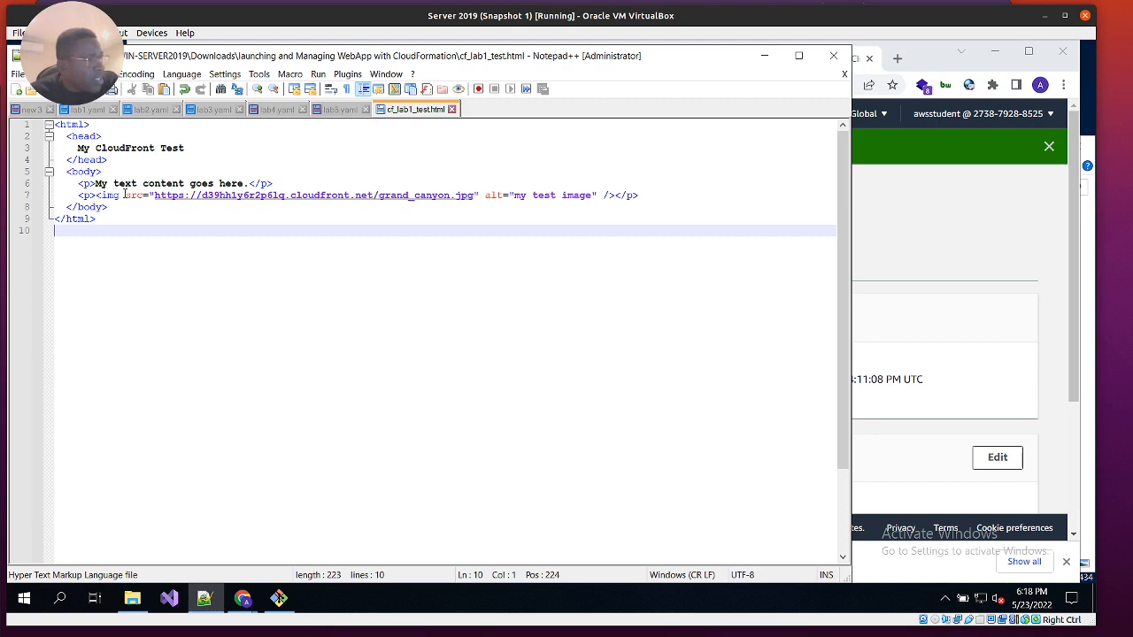
drag(152, 194, 370, 195)
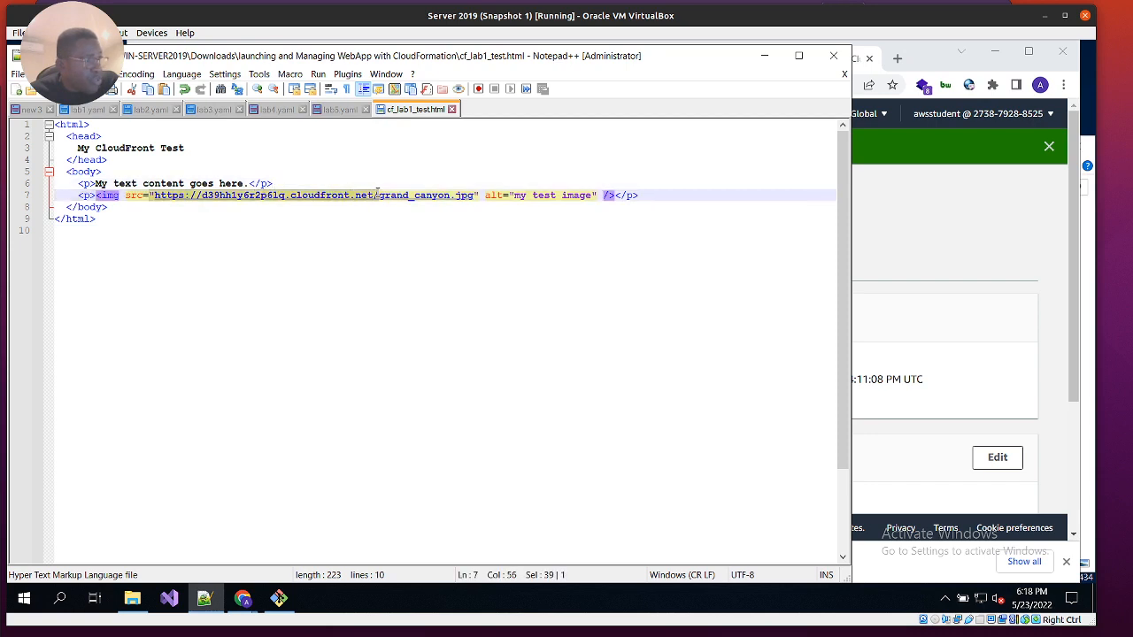
click(885, 290)
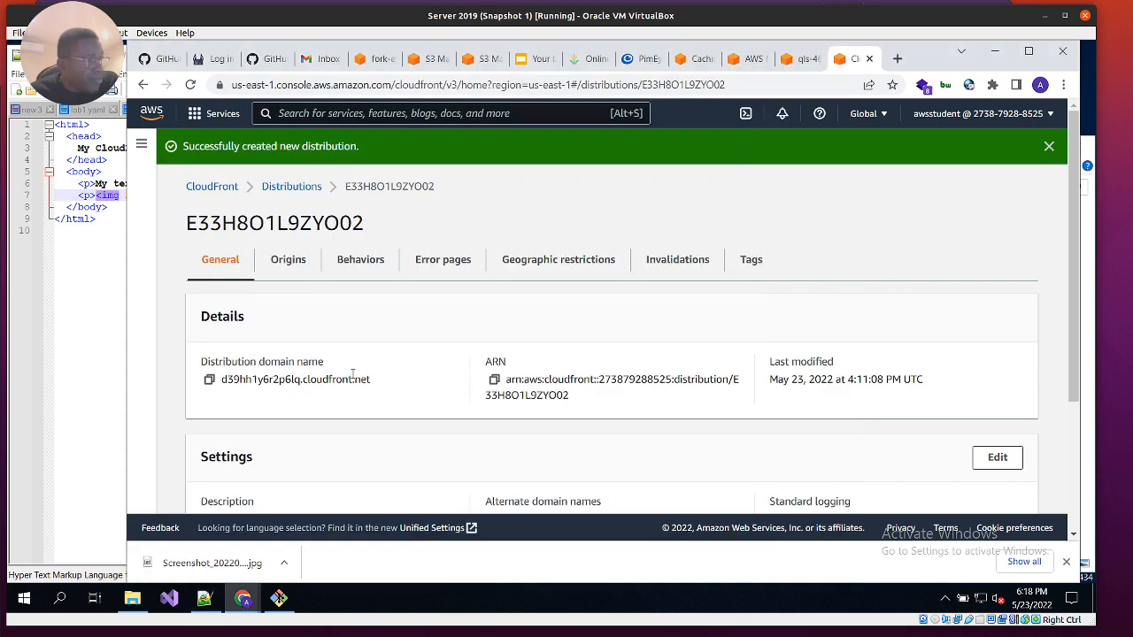
scroll(447, 388, down, 3)
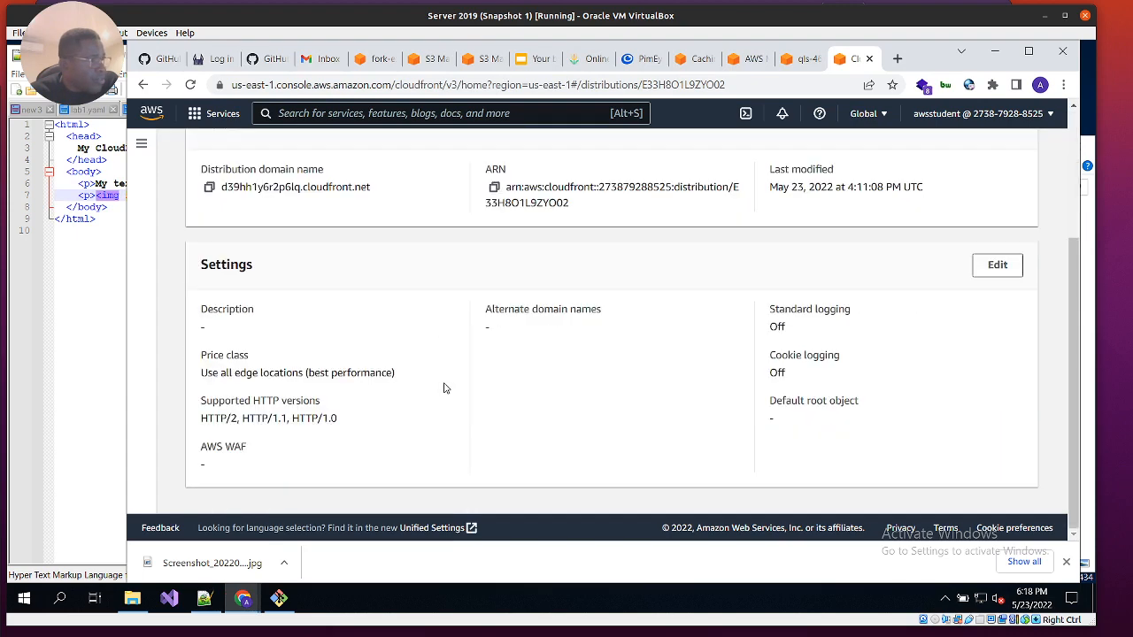
scroll(399, 354, up, 3)
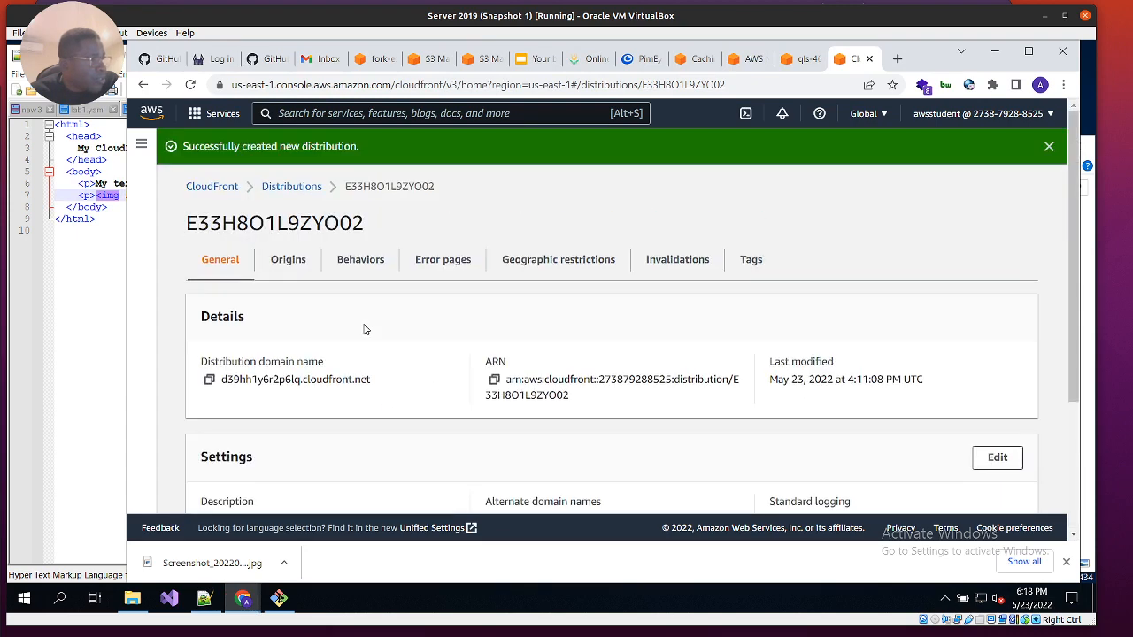
Step: Copy the distribution domain name and check the domain and grand_canyon.jpg parts of the image source in cf_lab1_test.html
click(209, 380)
click(81, 258)
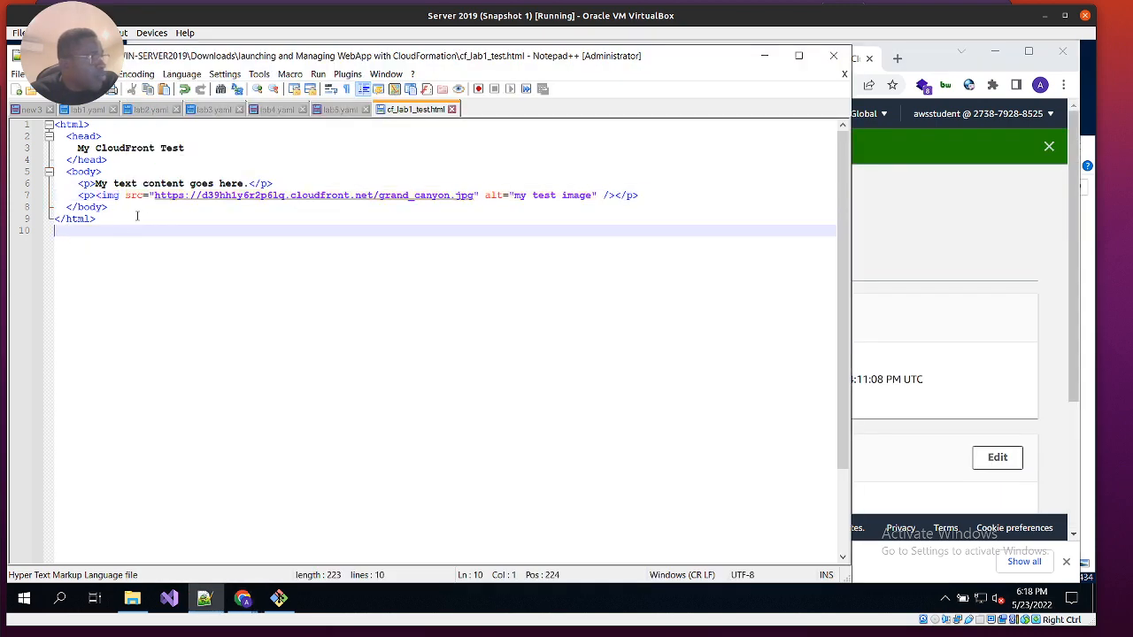
click(150, 195)
drag(150, 195, 381, 196)
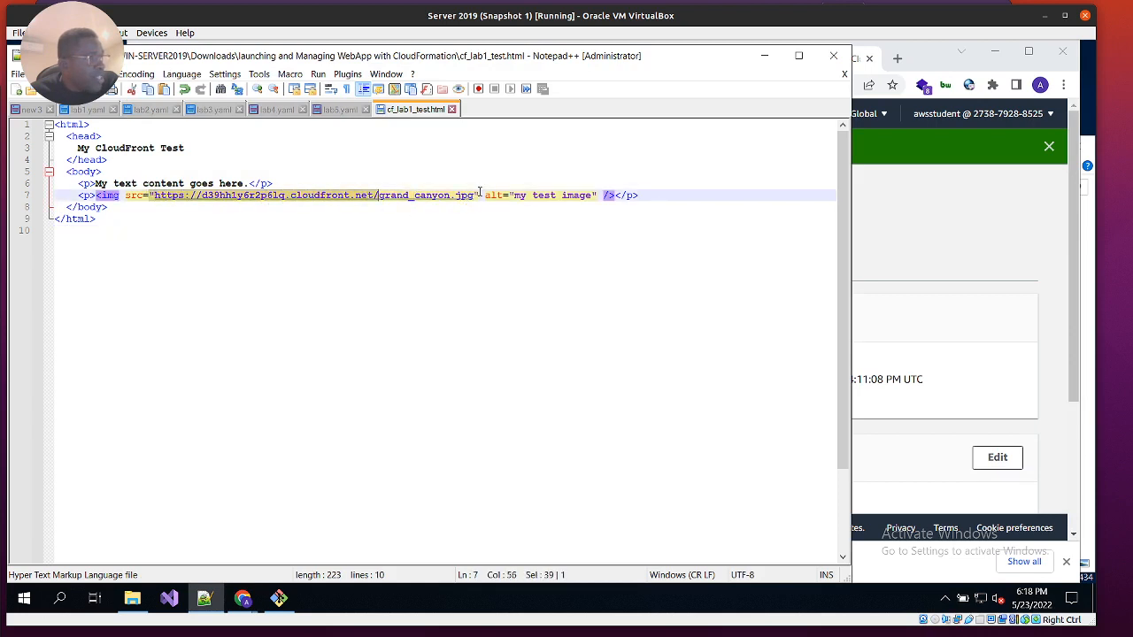
drag(474, 197, 376, 201)
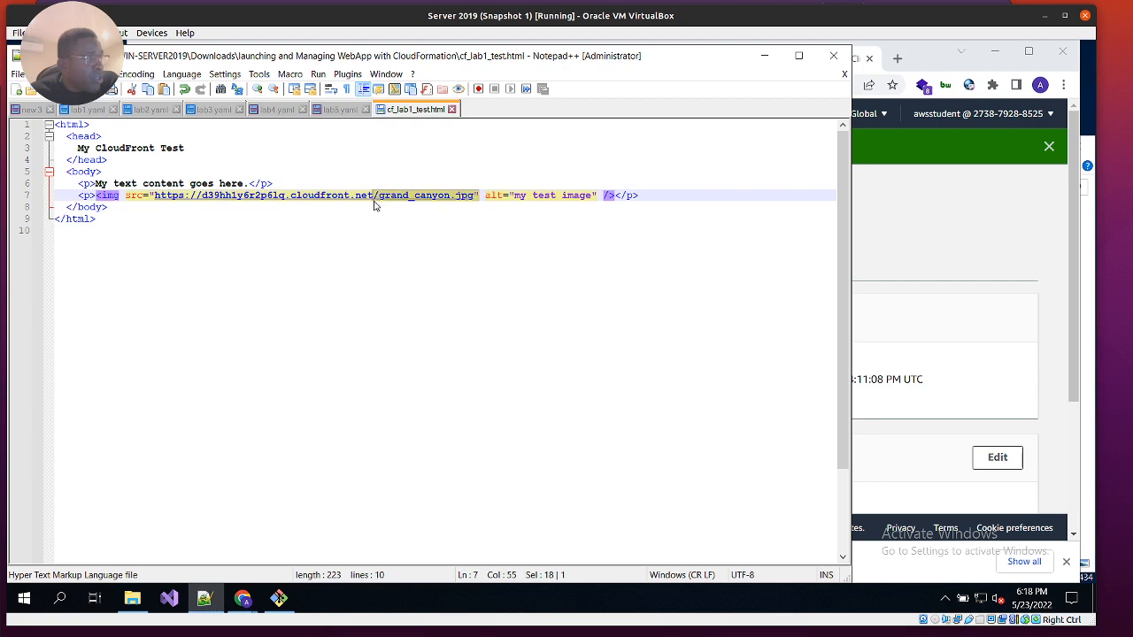
click(487, 266)
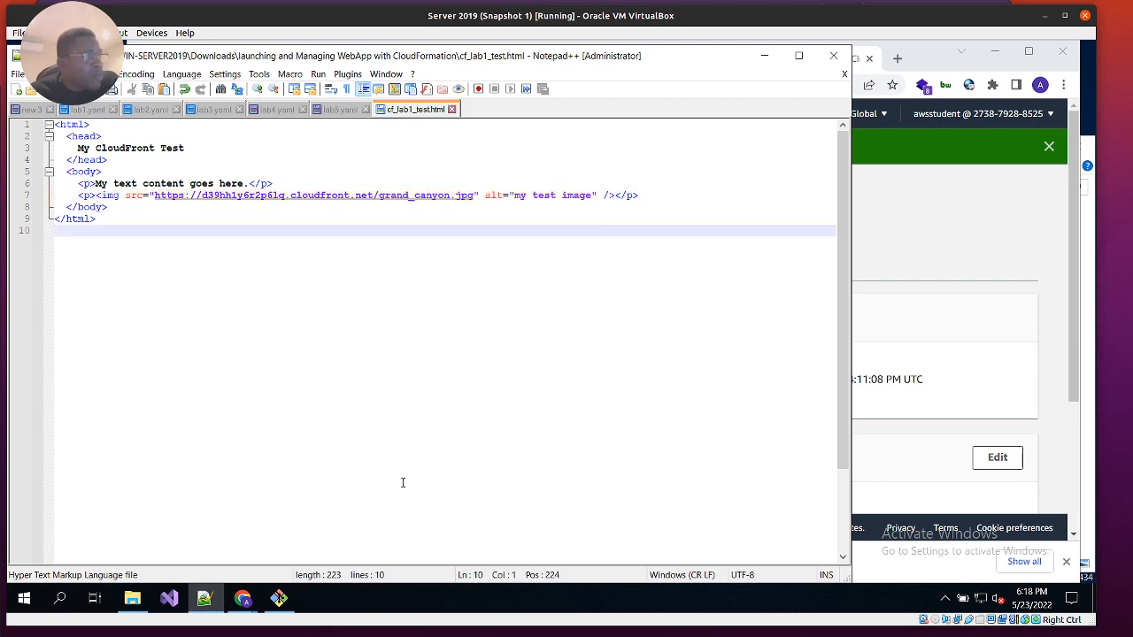
mouse_move(131, 599)
click(207, 545)
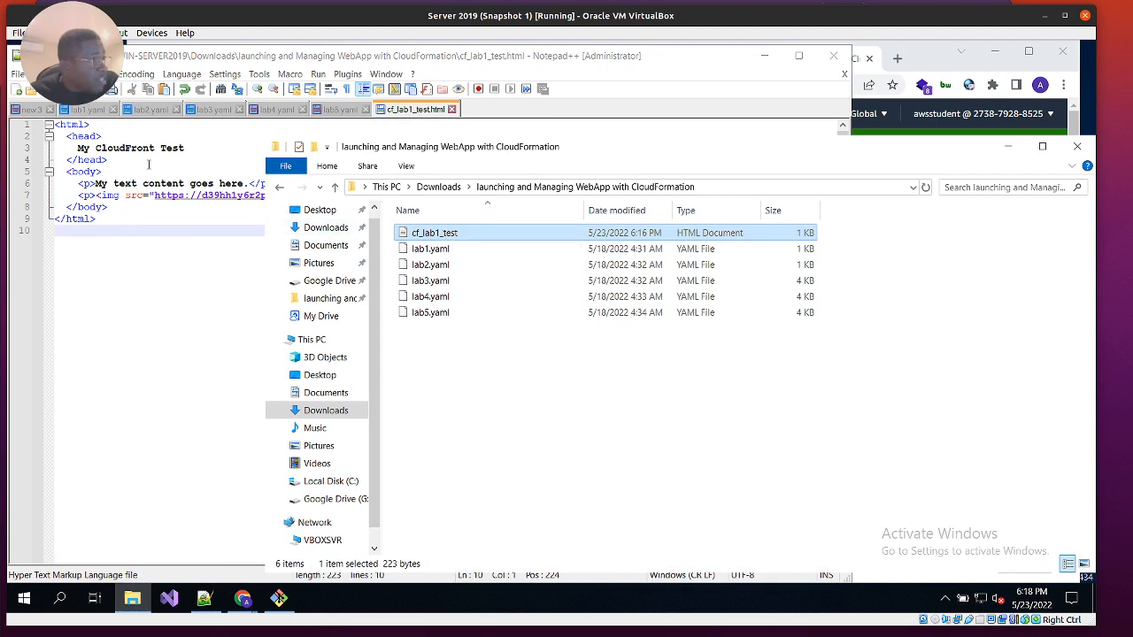
right_click(438, 226)
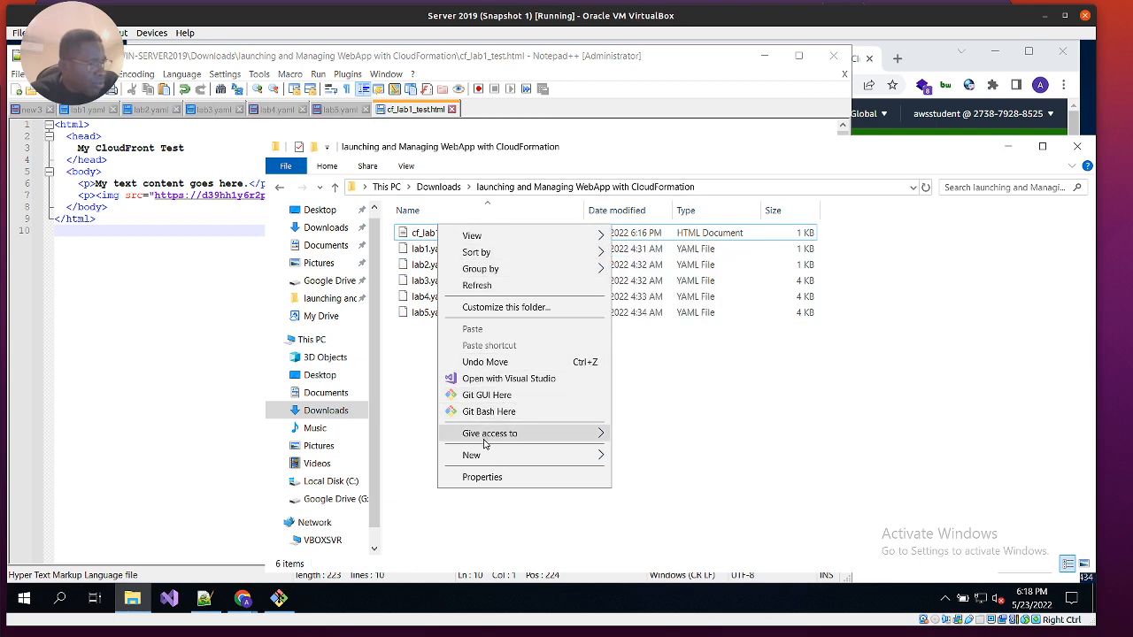
mouse_move(558, 230)
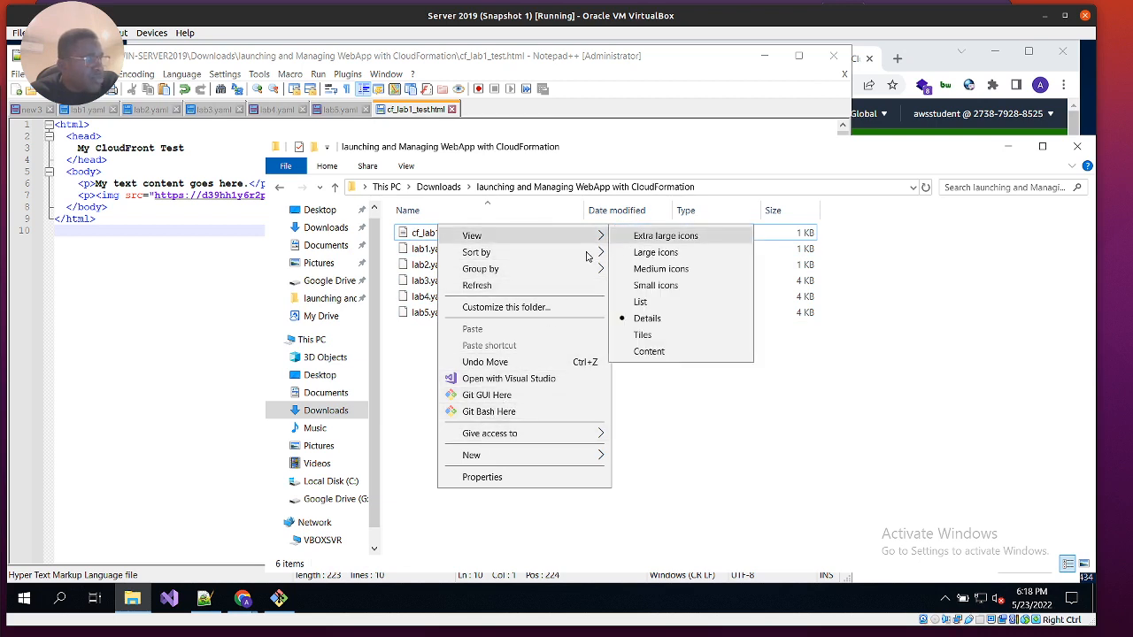
click(177, 271)
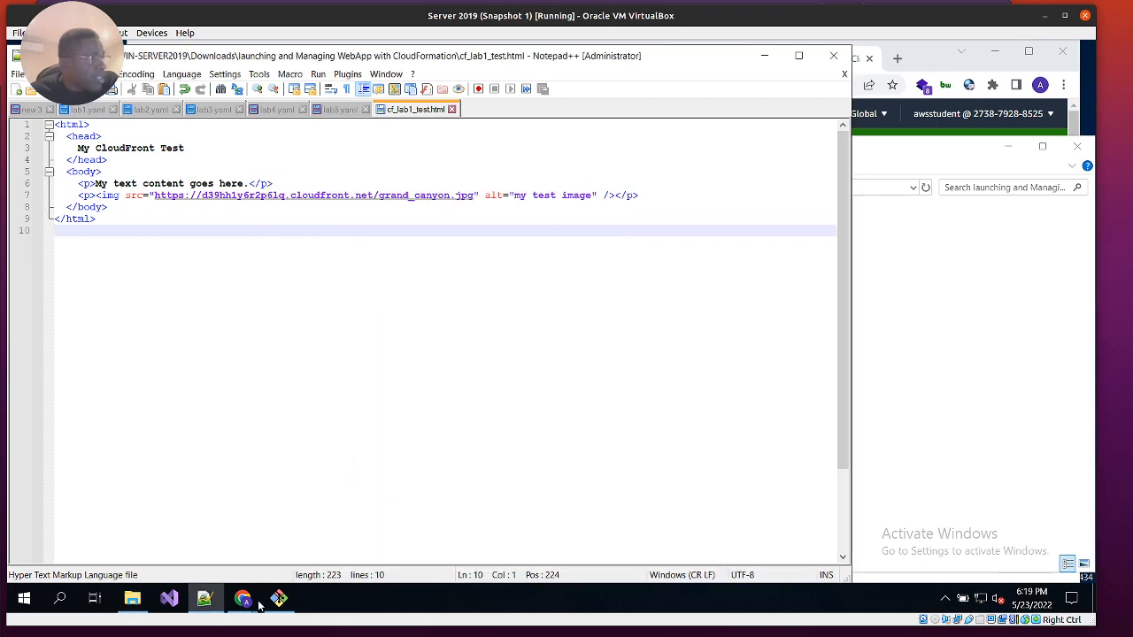
Step: Open the cf_lab1_test HTML document from the "launching and Managing WebApp with CloudFormation" folder in Chrome
click(132, 598)
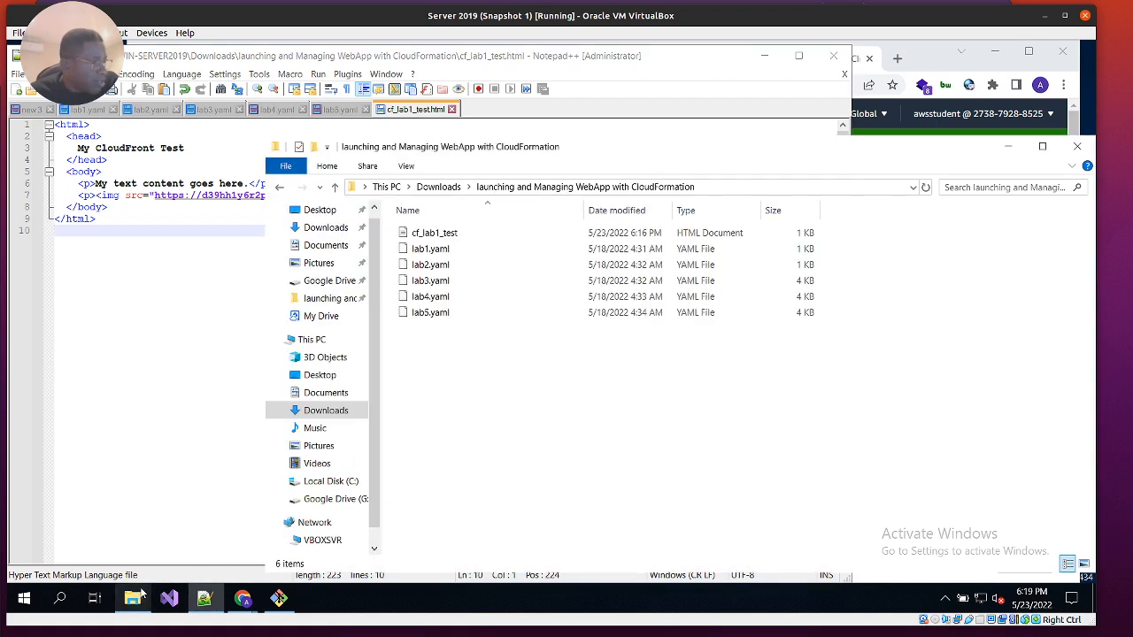
right_click(444, 234)
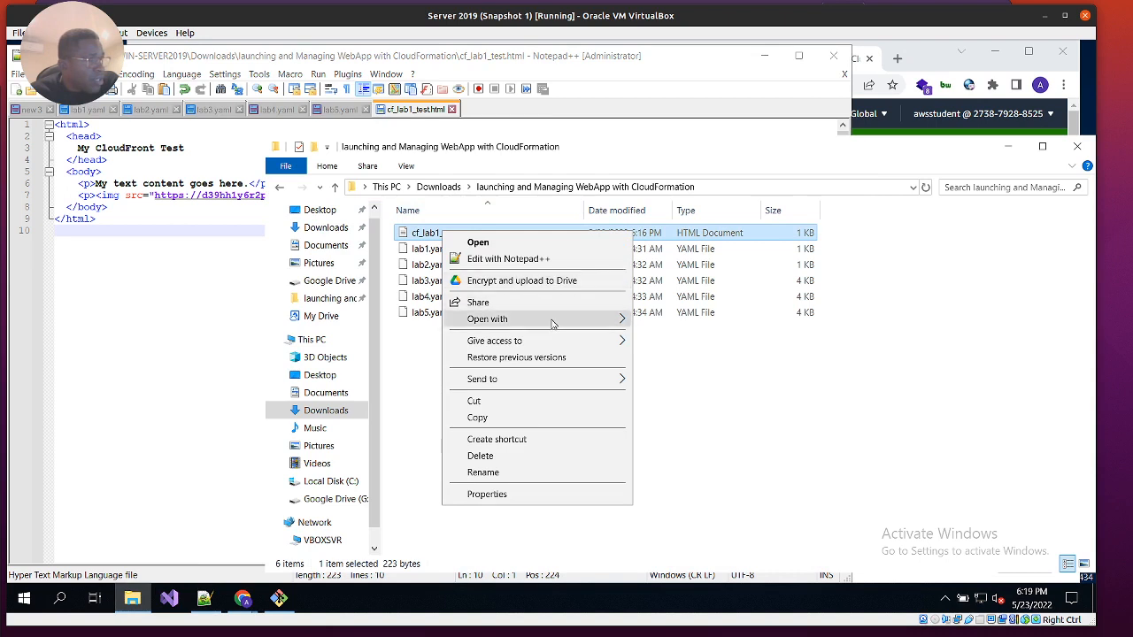
mouse_move(552, 324)
click(690, 324)
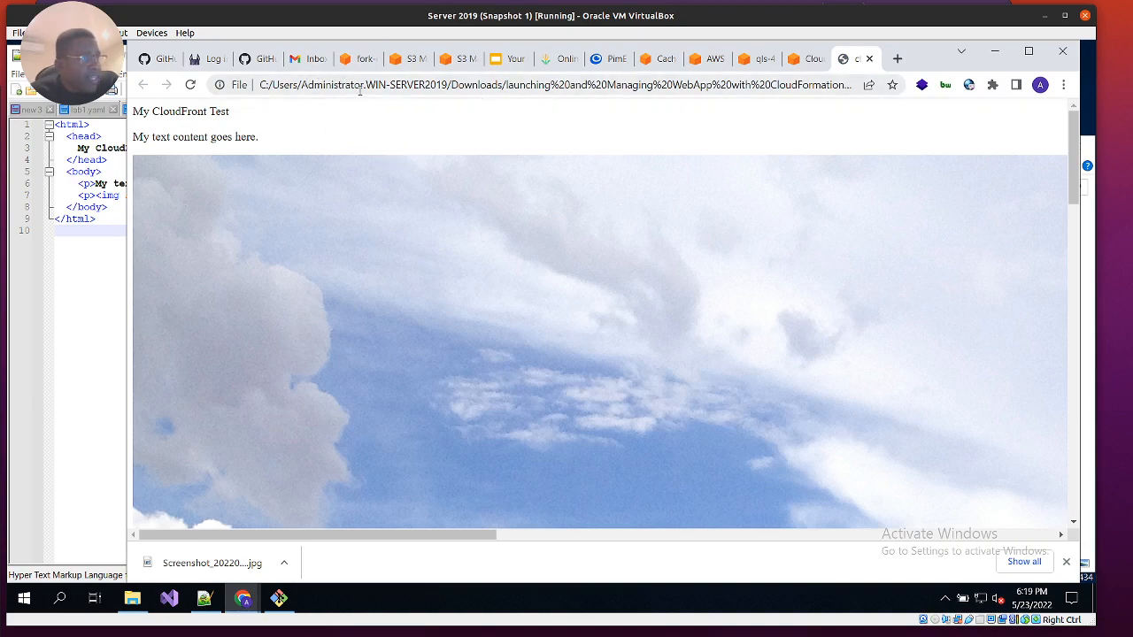
Step: Inspect the whole rendered test page, including the full height of its image, and close its tab
scroll(470, 392, down, 15)
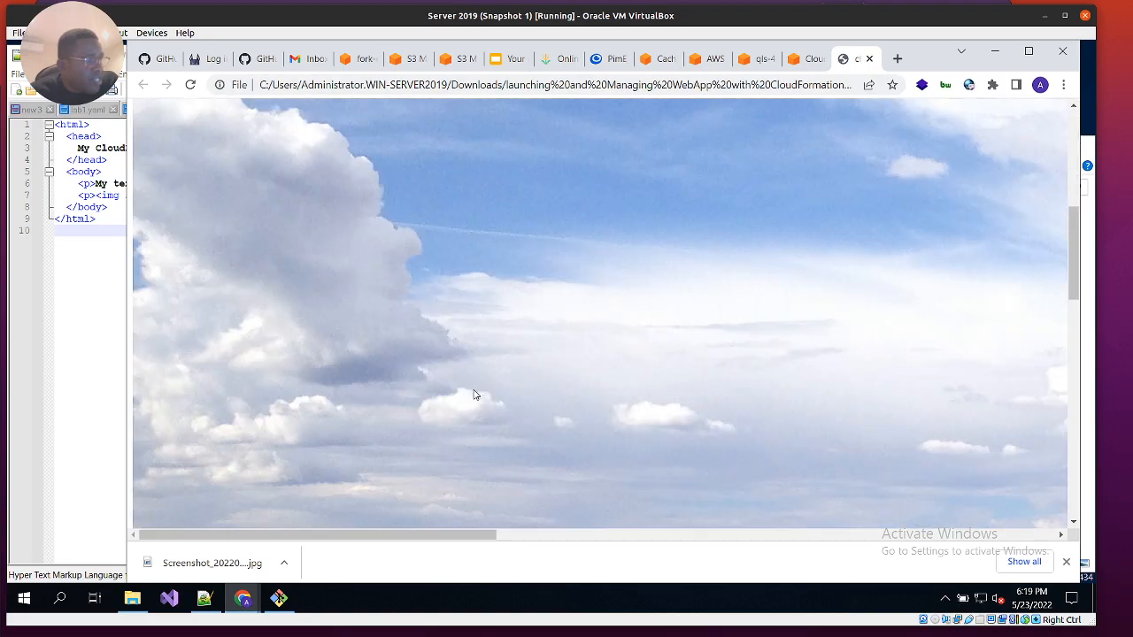
scroll(614, 443, up, 15)
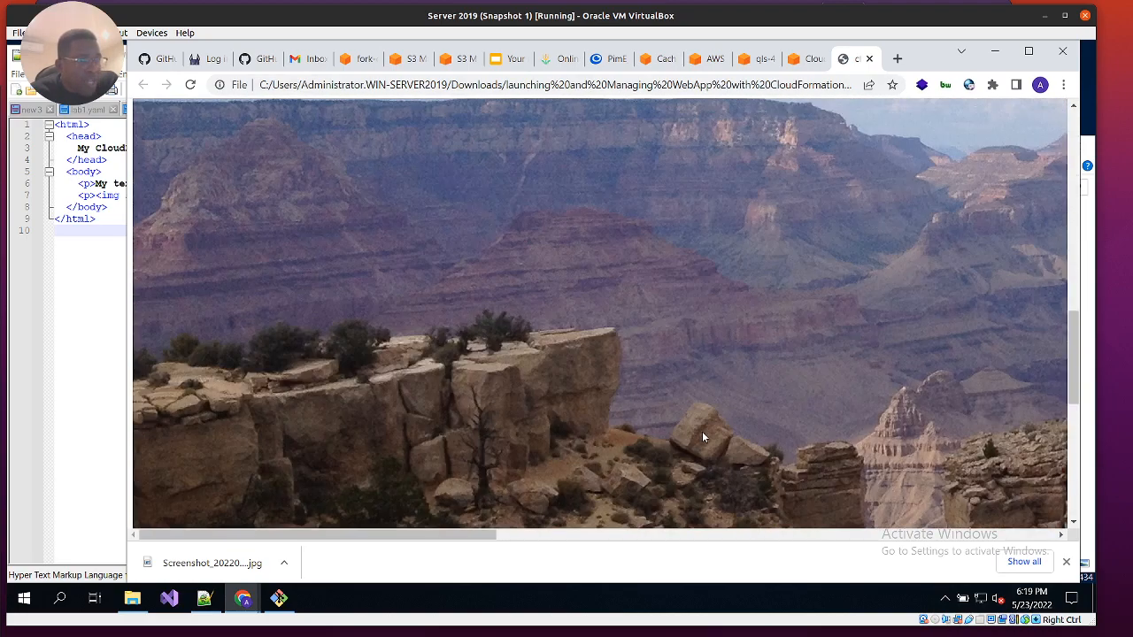
scroll(704, 401, down, 15)
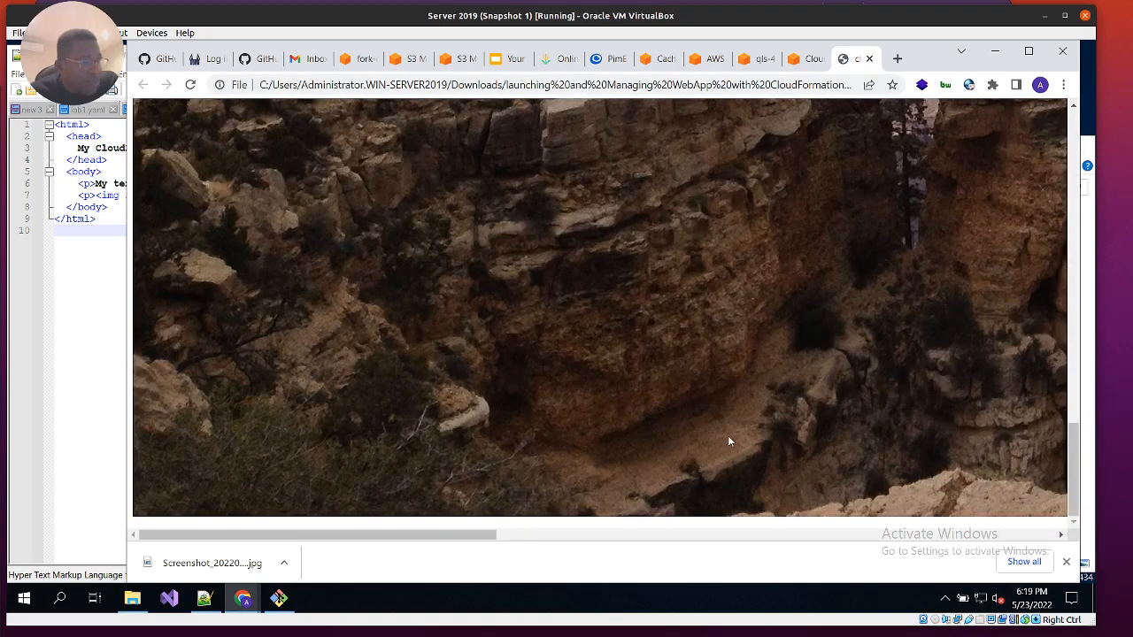
scroll(726, 265, up, 15)
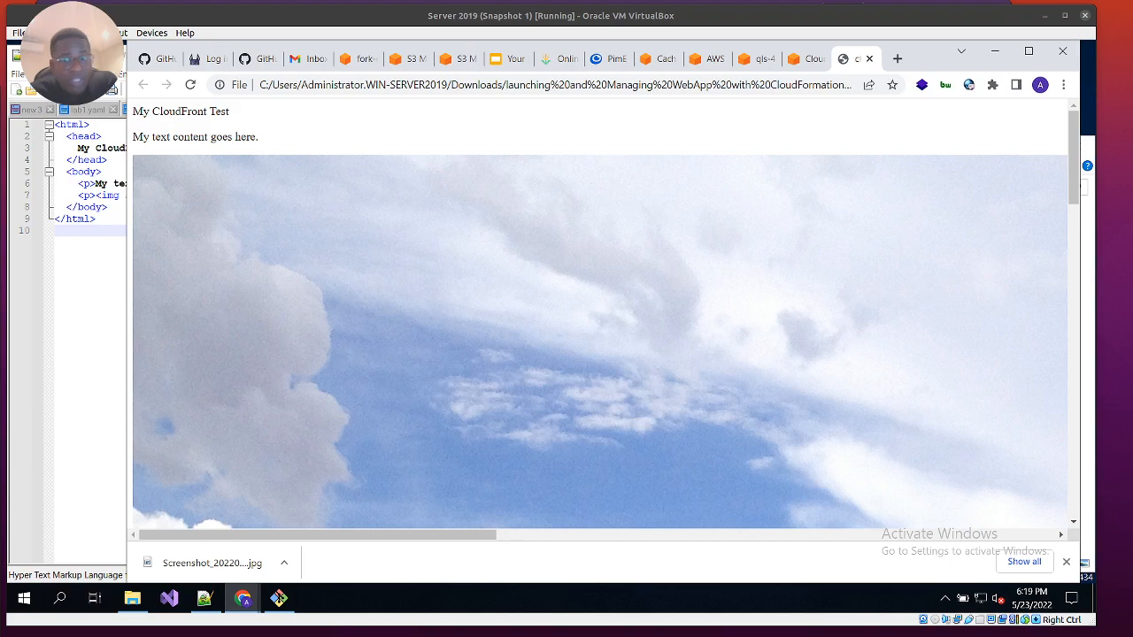
click(870, 58)
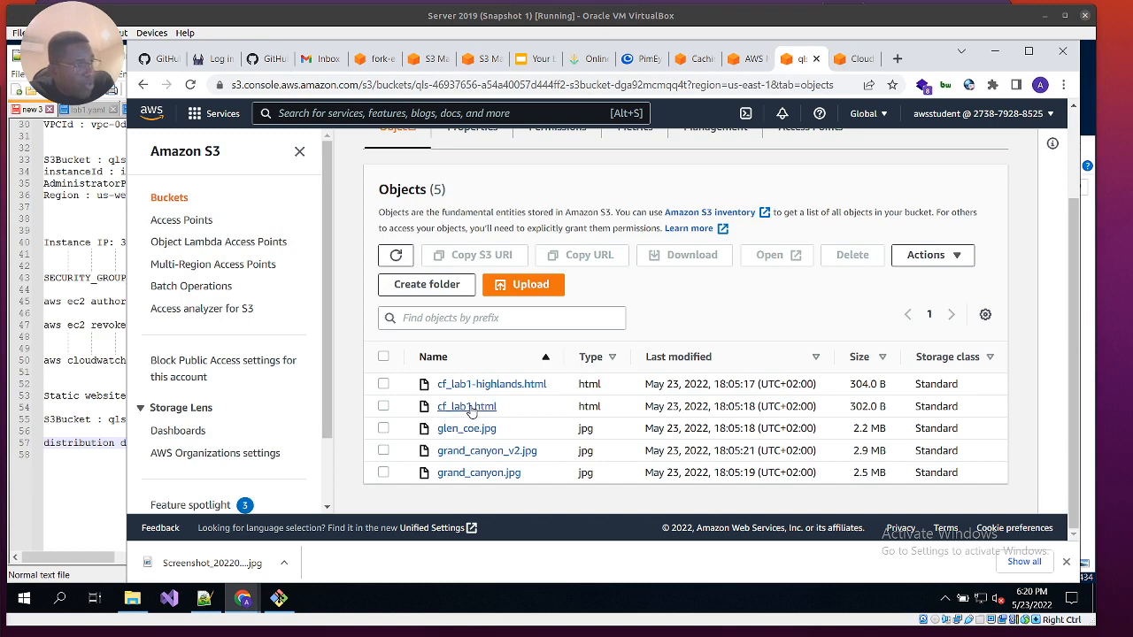
click(467, 407)
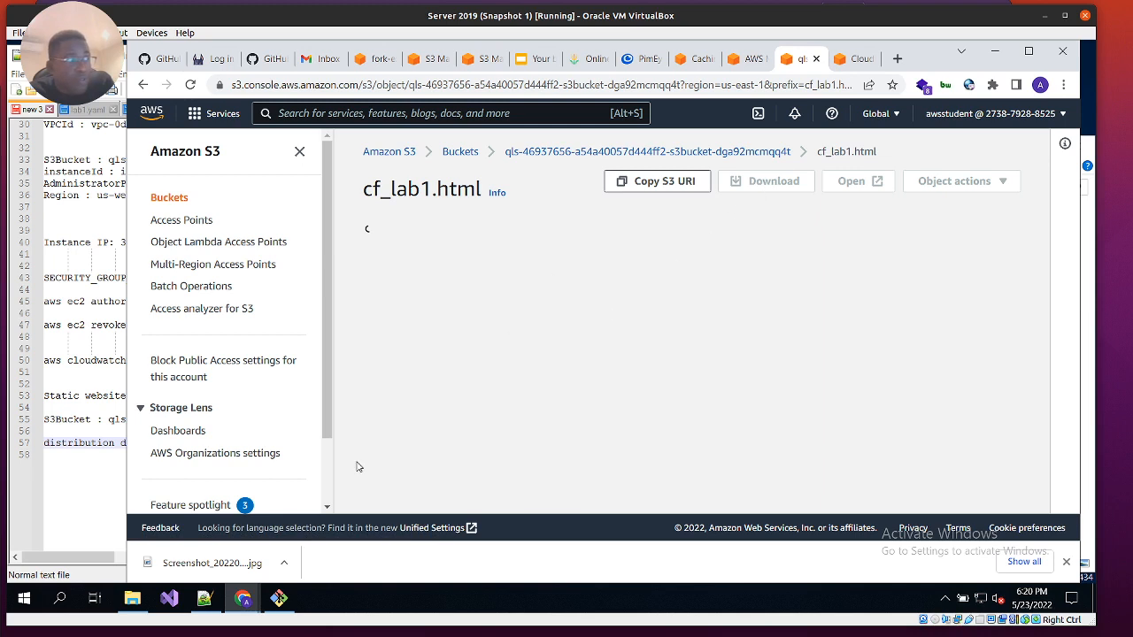
click(75, 487)
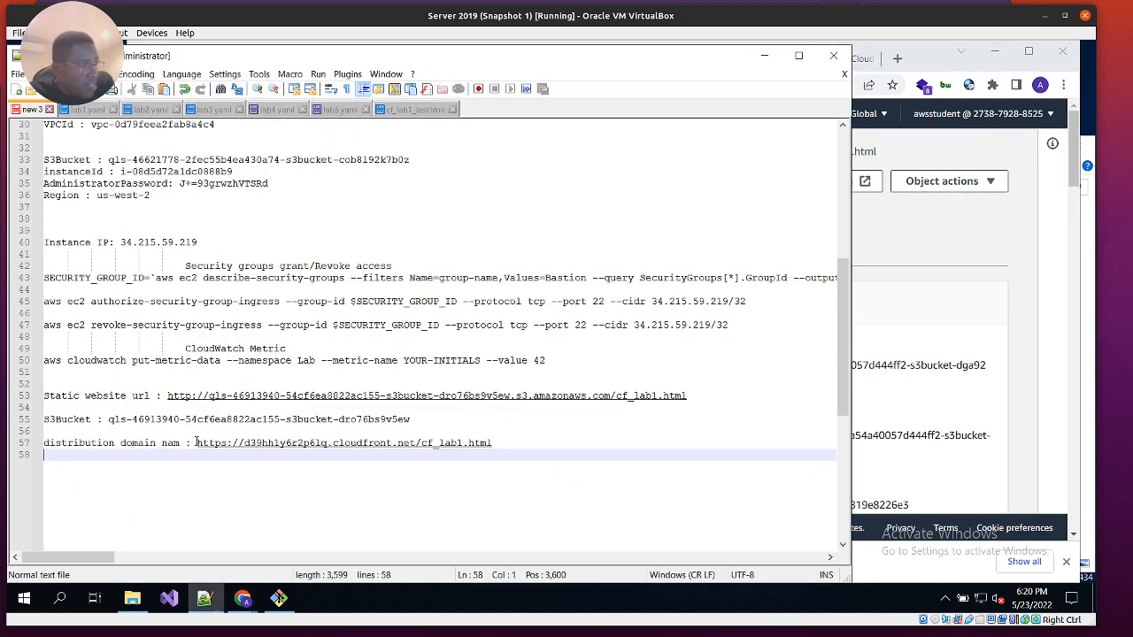
drag(197, 442, 492, 443)
right_click(438, 442)
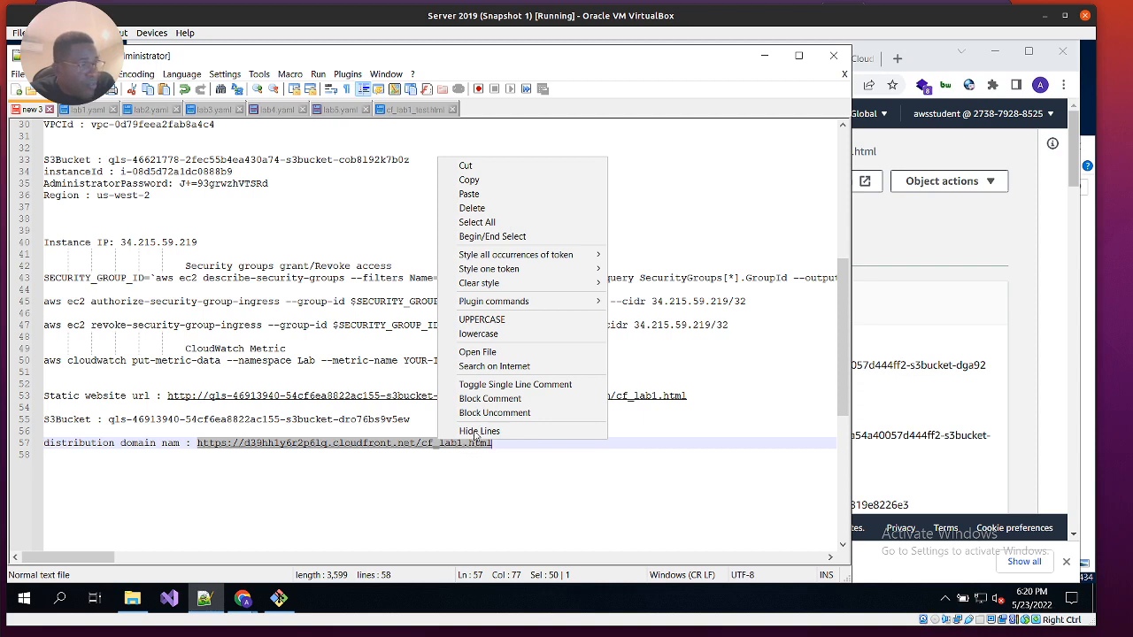
click(473, 180)
click(923, 195)
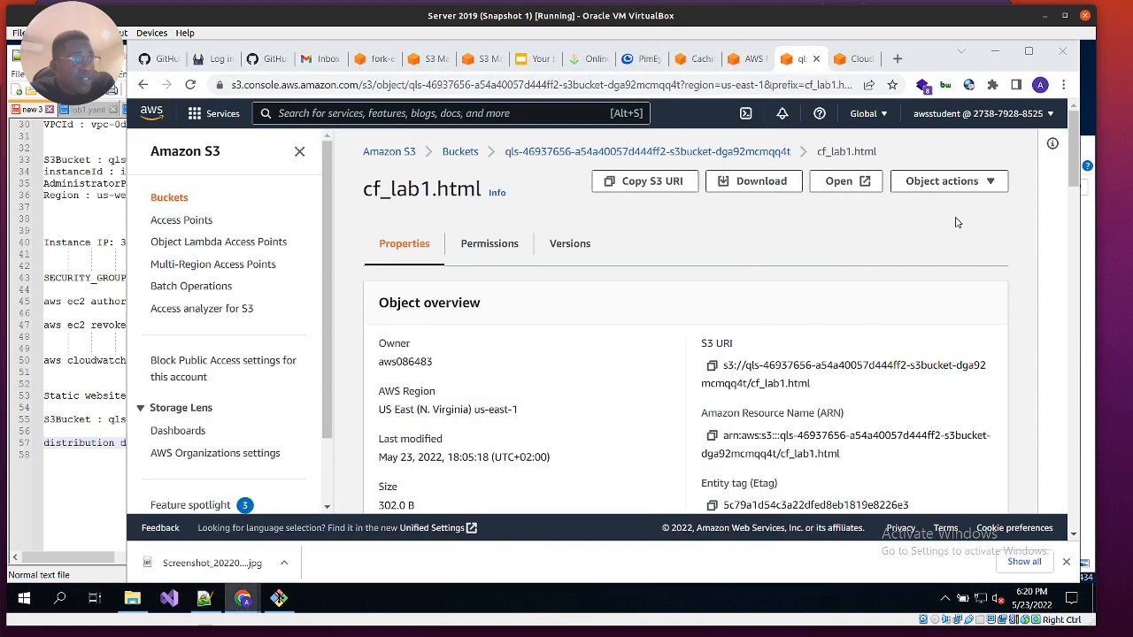
Step: Review the distribution's general details and the properties of the cf_lab1.html object in S3
click(859, 58)
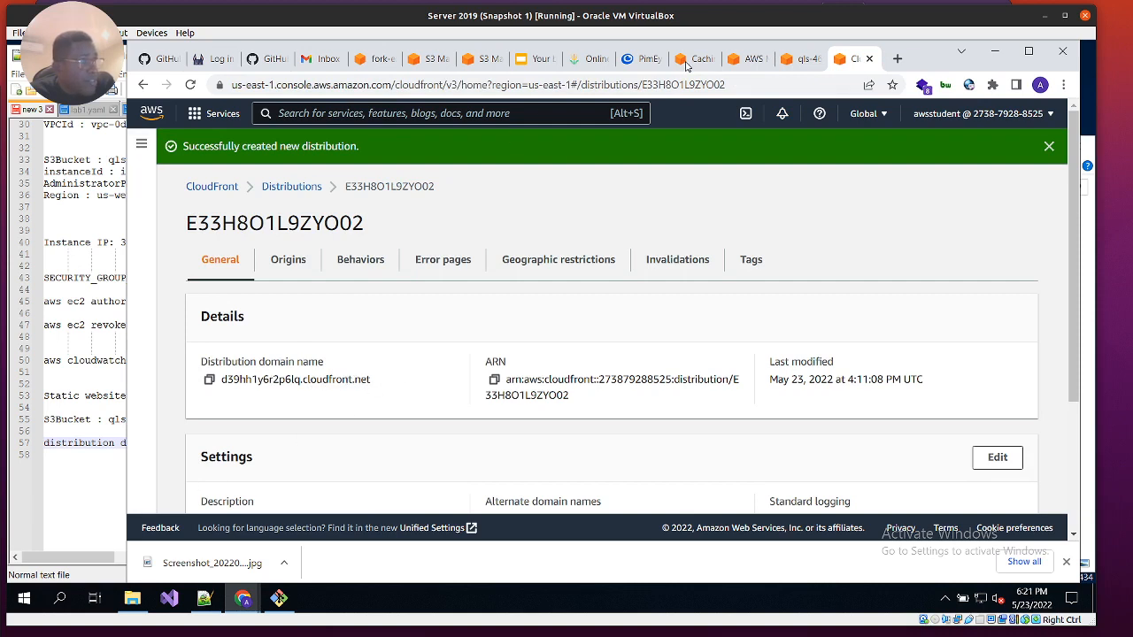
click(804, 59)
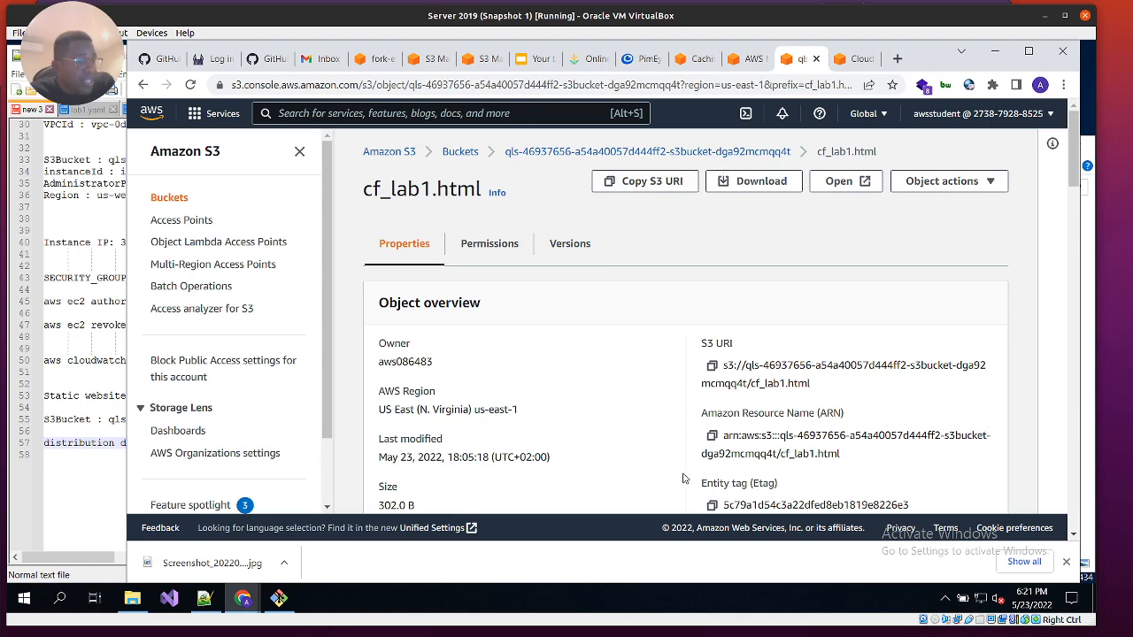
scroll(677, 376, down, 3)
scroll(676, 377, up, 3)
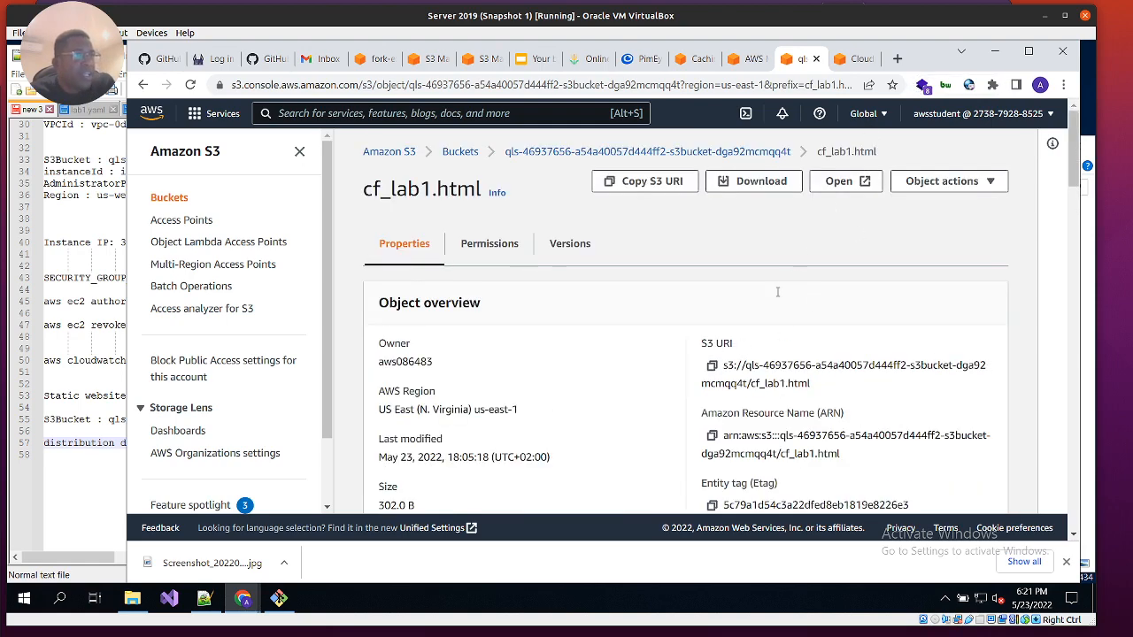
scroll(773, 347, down, 6)
scroll(774, 347, up, 6)
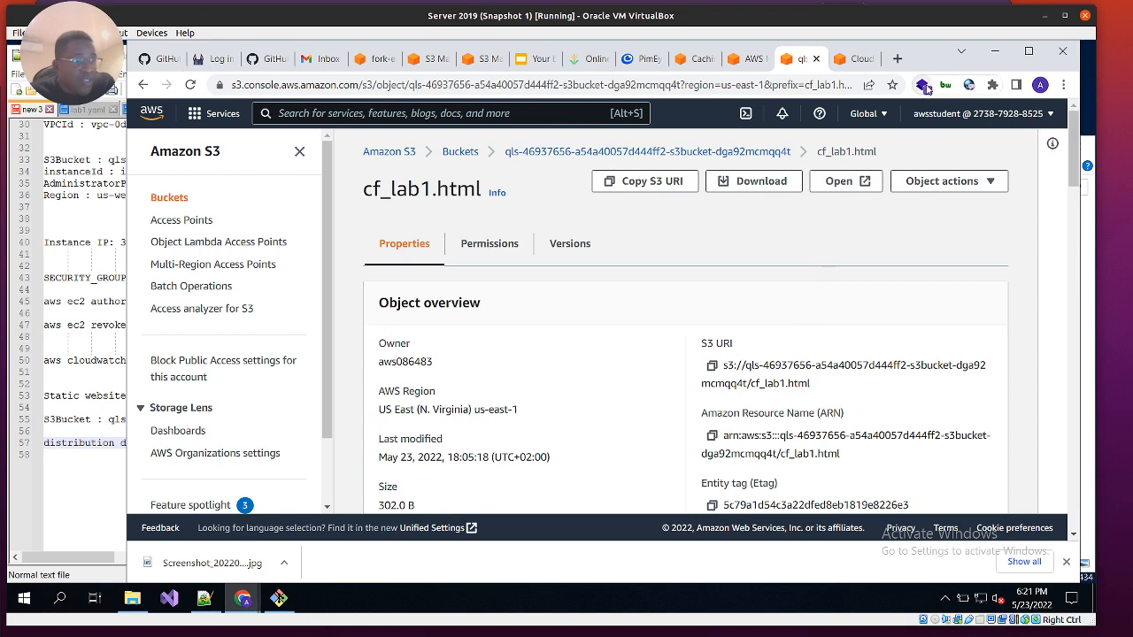
click(897, 59)
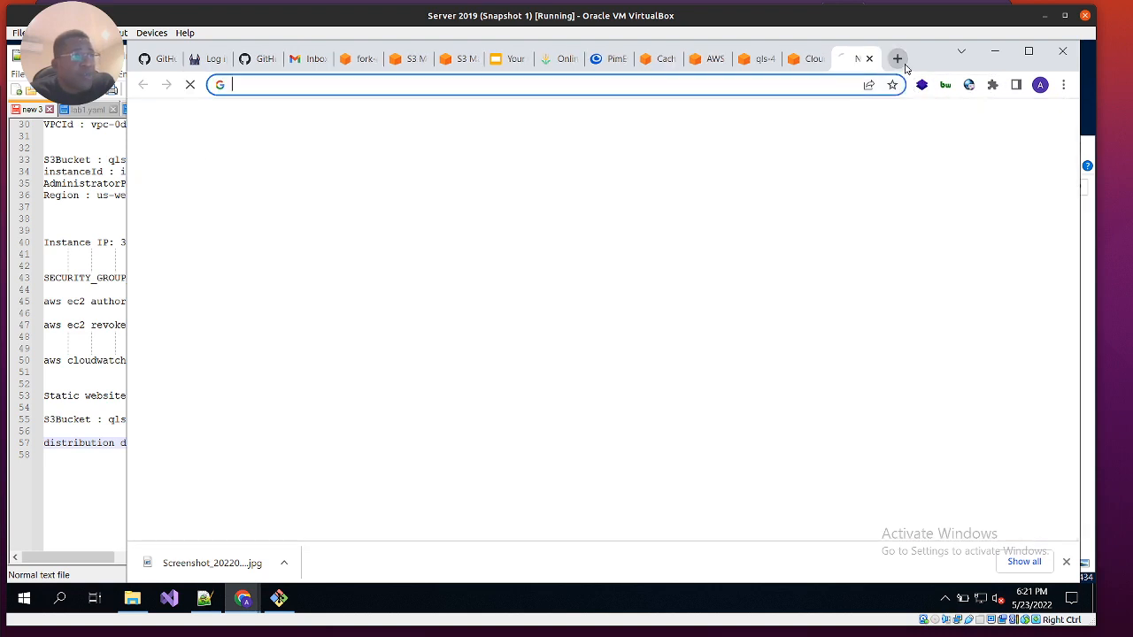
key(ctrl+v)
key(Return)
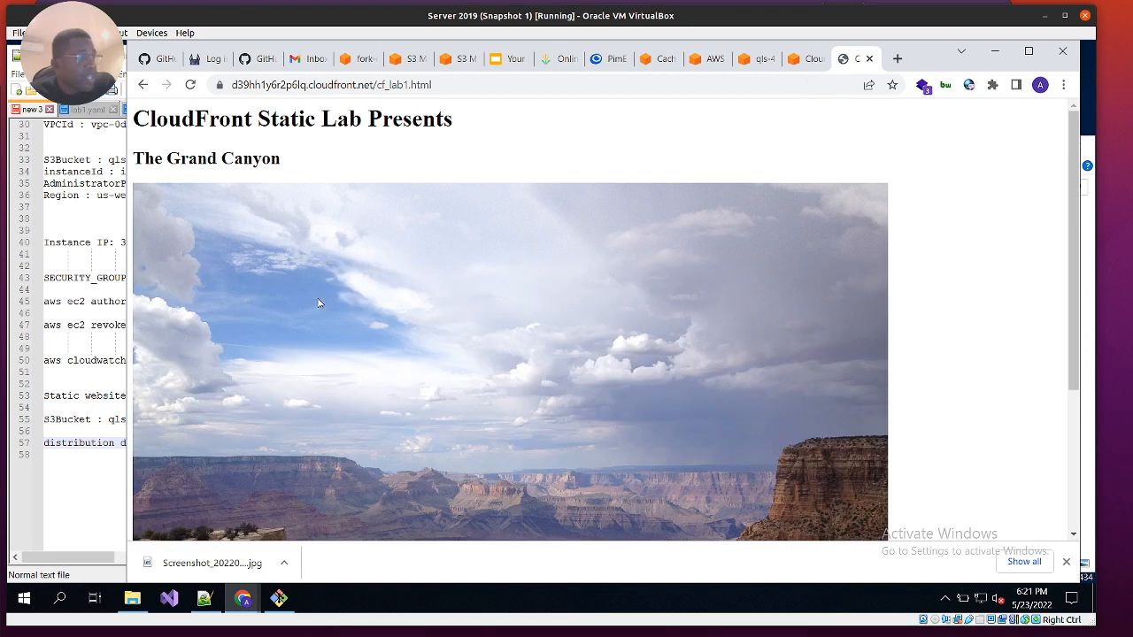
scroll(557, 332, down, 3)
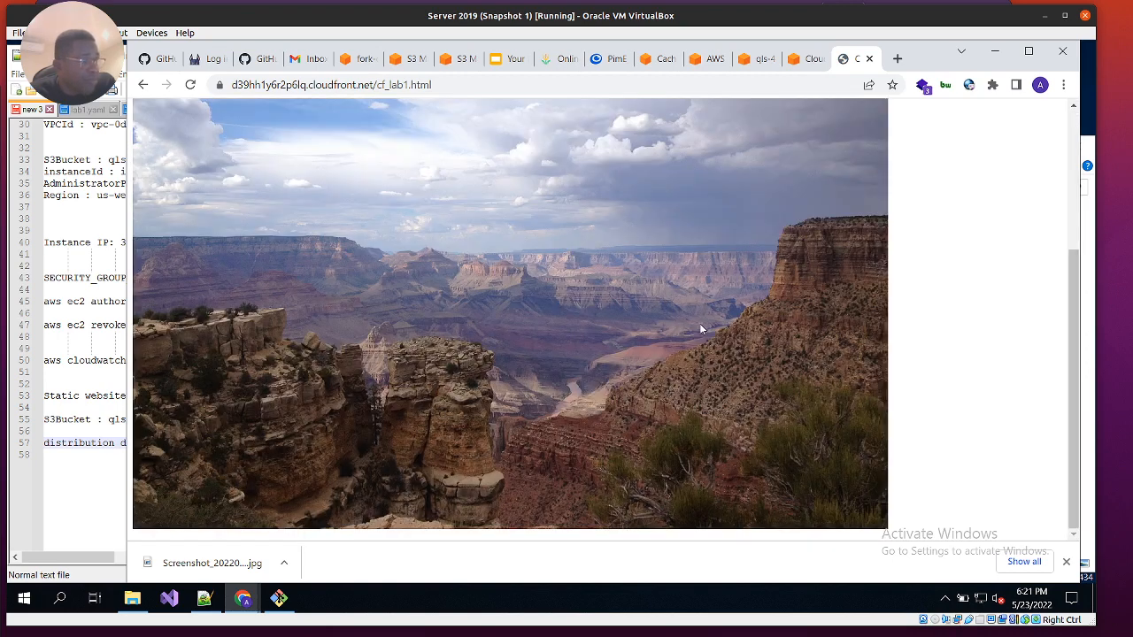
scroll(700, 326, up, 3)
scroll(676, 301, down, 3)
scroll(683, 346, up, 3)
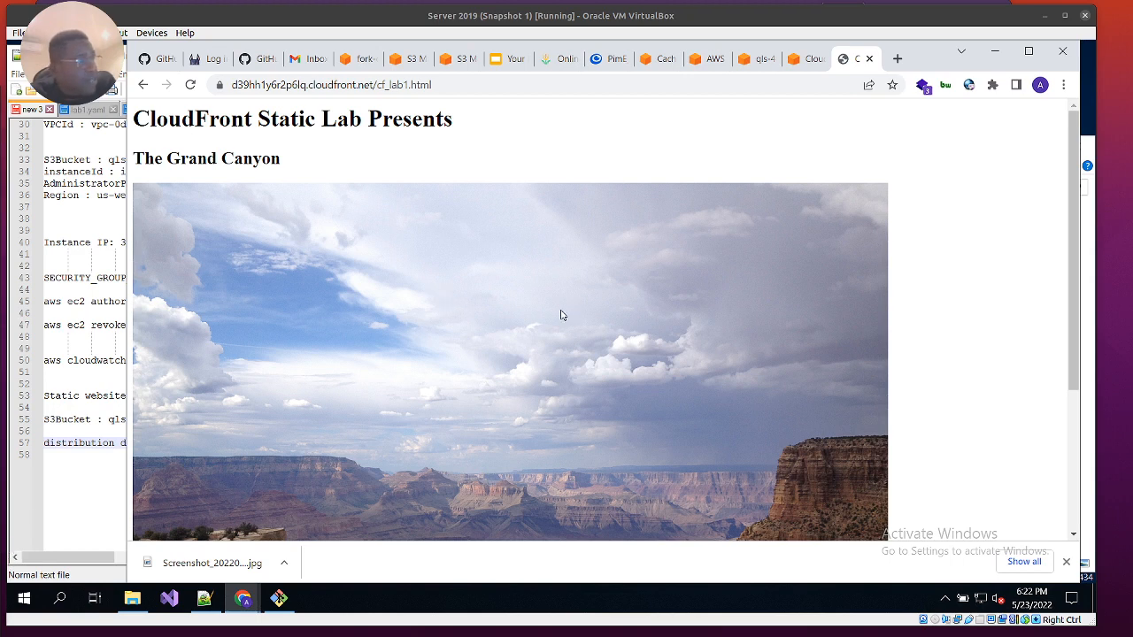
Step: Copy the address of the Grand Canyon image on the page and load it in a new browser tab
right_click(505, 326)
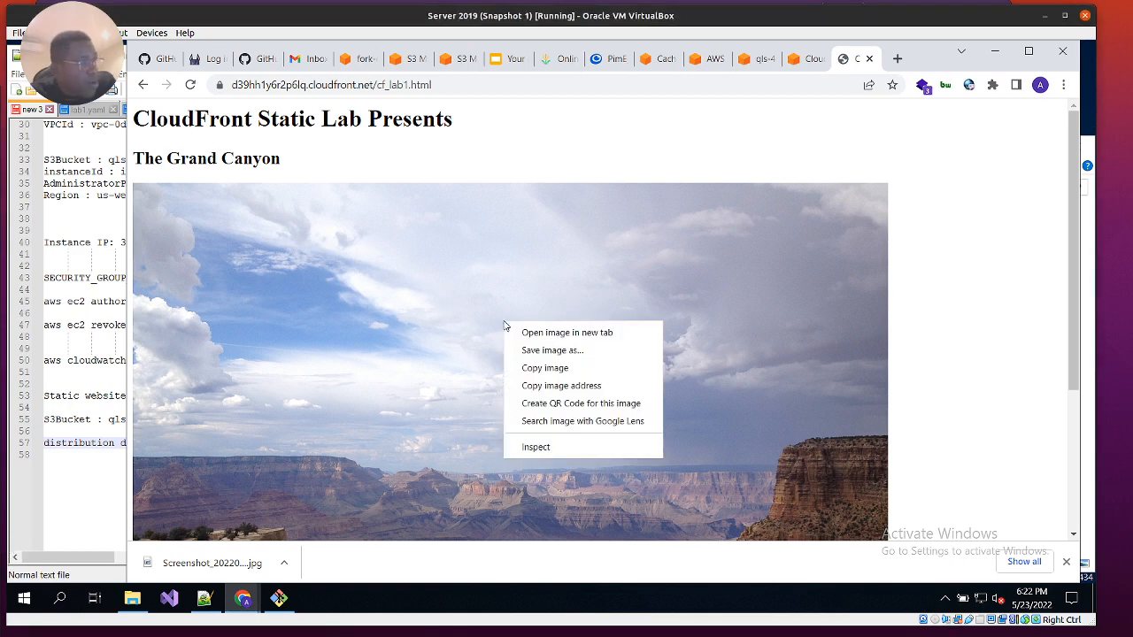
click(558, 386)
click(896, 59)
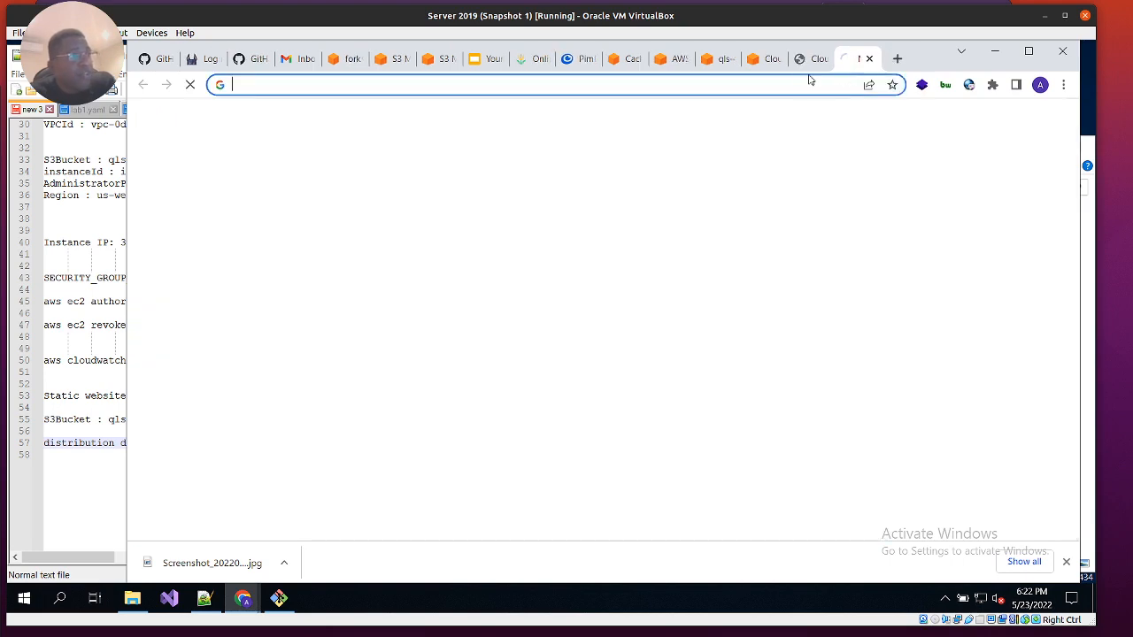
key(ctrl+v)
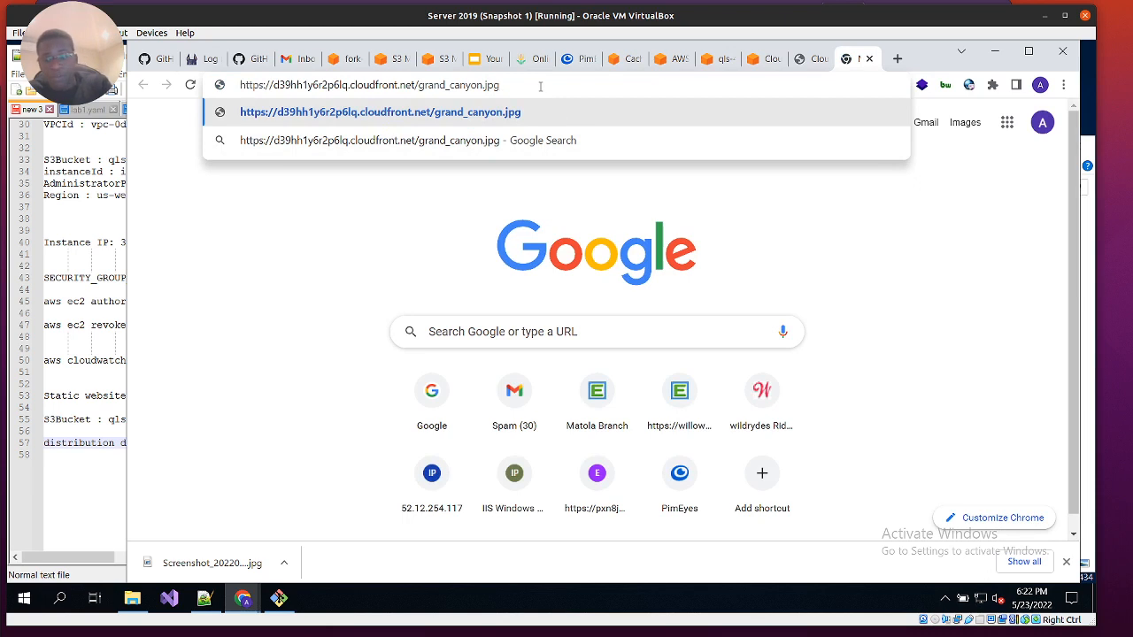
key(Return)
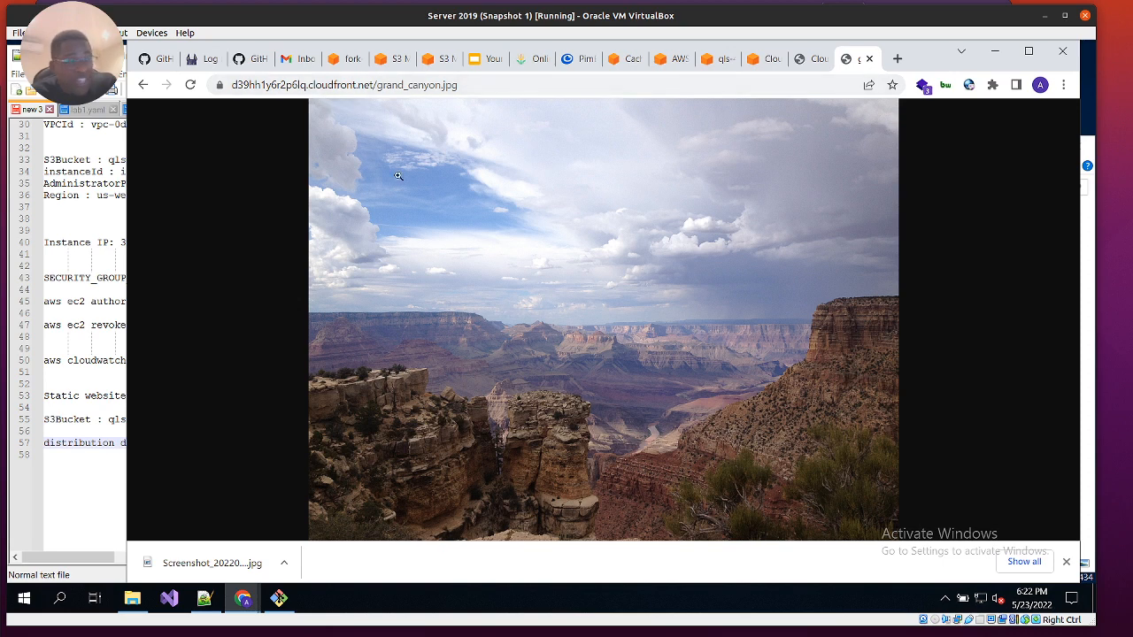
Step: Highlight the CloudFront domain in the image's URL and return to the cf_lab1.html page
click(373, 84)
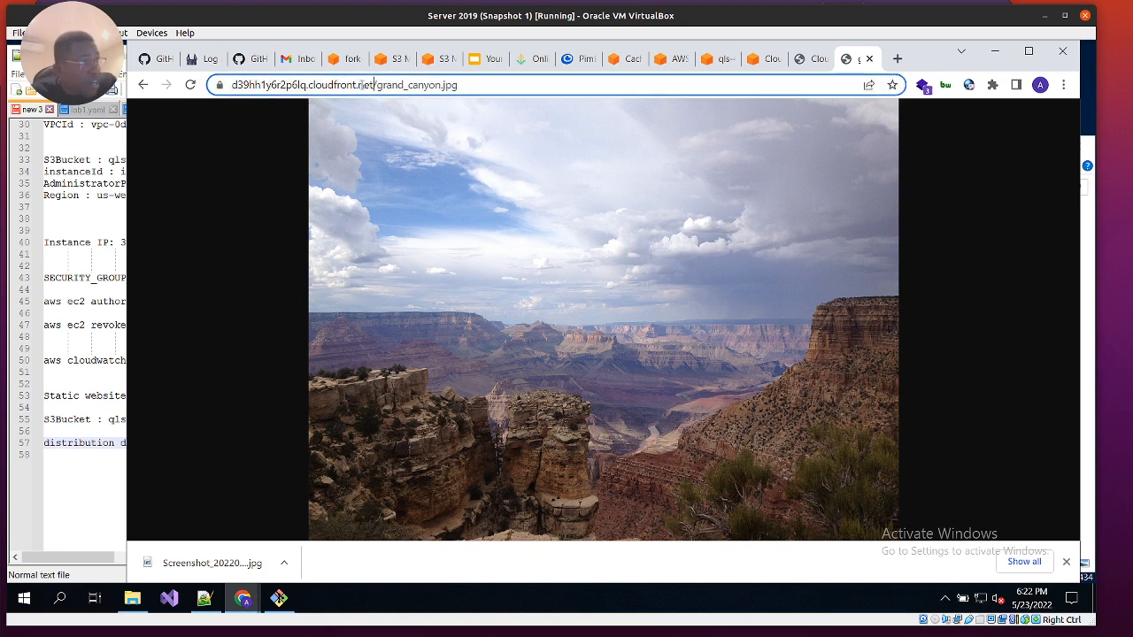
drag(374, 84, 227, 91)
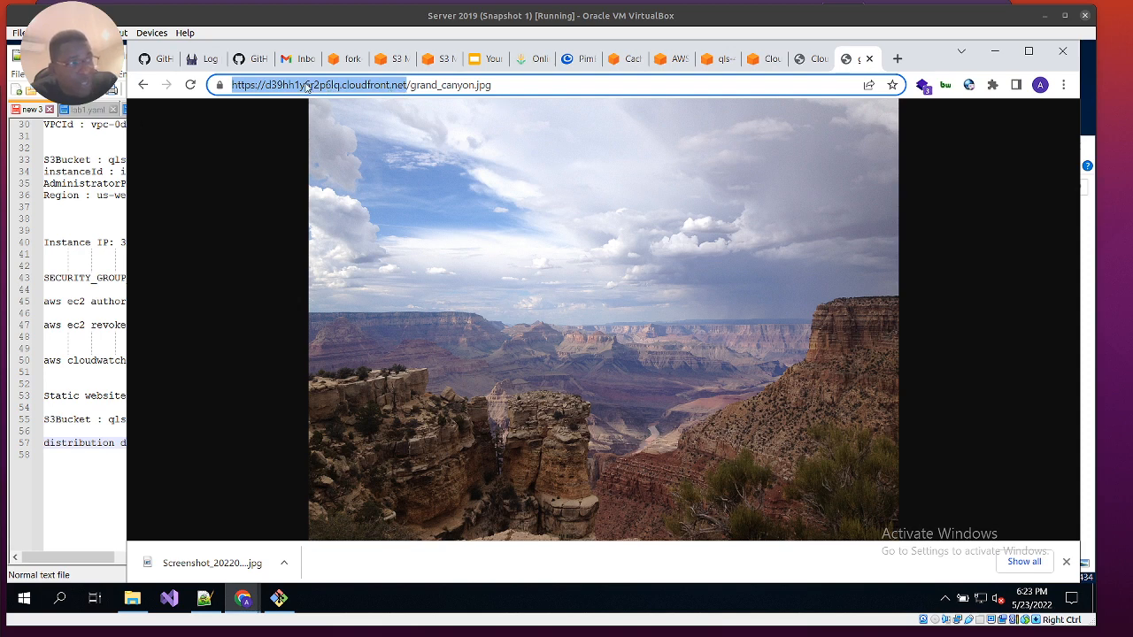
click(813, 60)
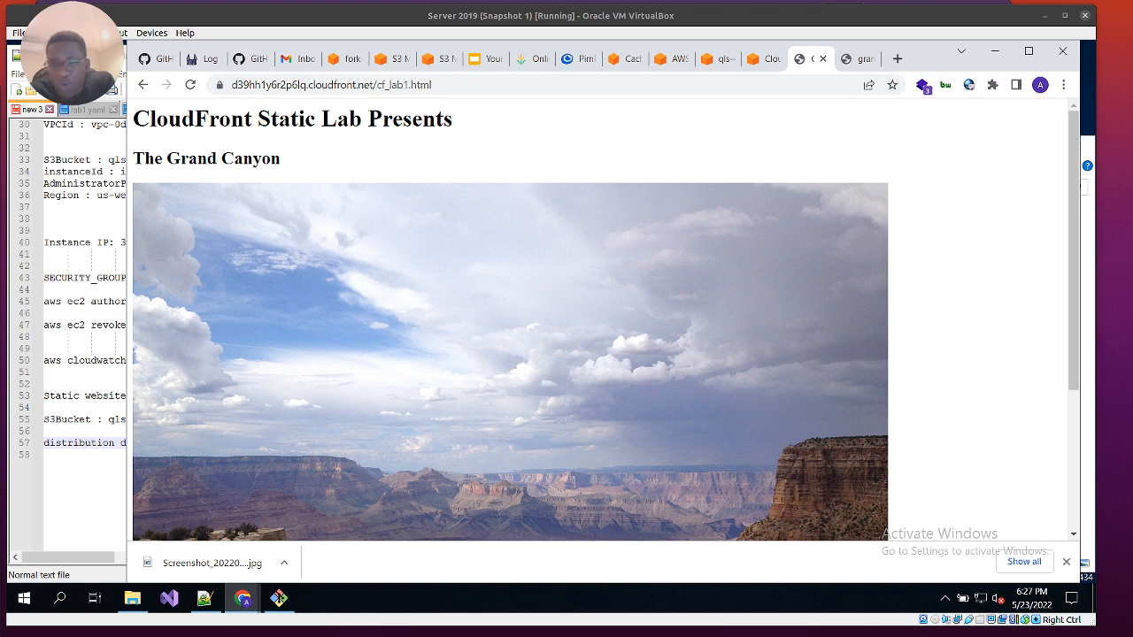
Step: Switch to Notepad++, change the image file name in cf_lab1_test.html's img source to grand_canyon_v2.jpg, and save the file
click(204, 599)
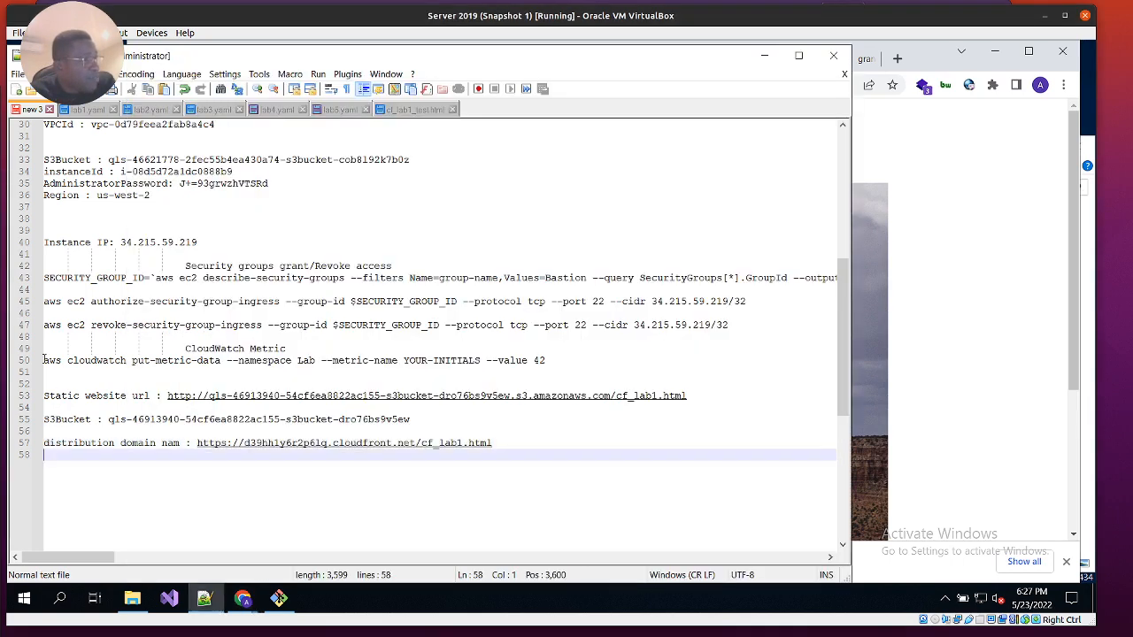
click(410, 110)
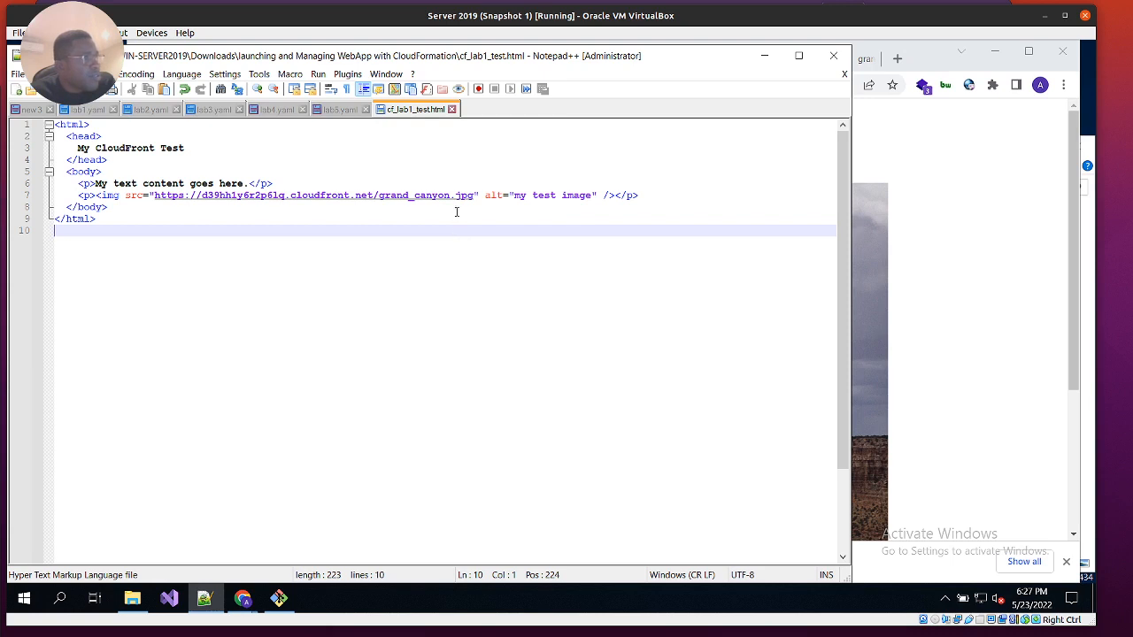
click(483, 193)
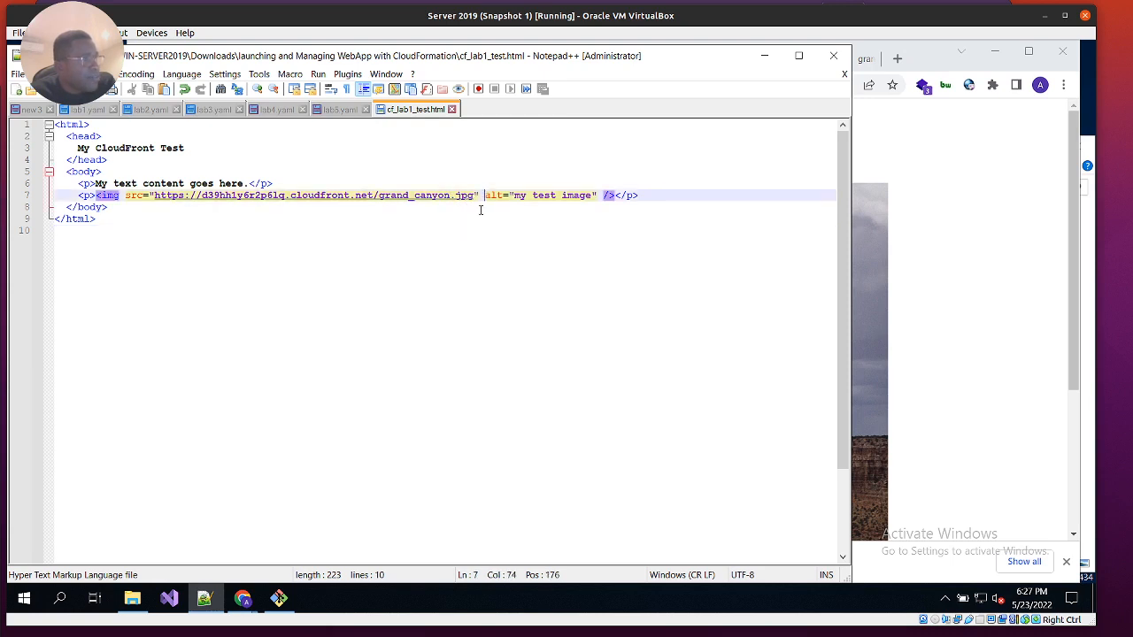
key(Left)
key(Left)
key(Left)
key(Left)
key(Left)
key(Left)
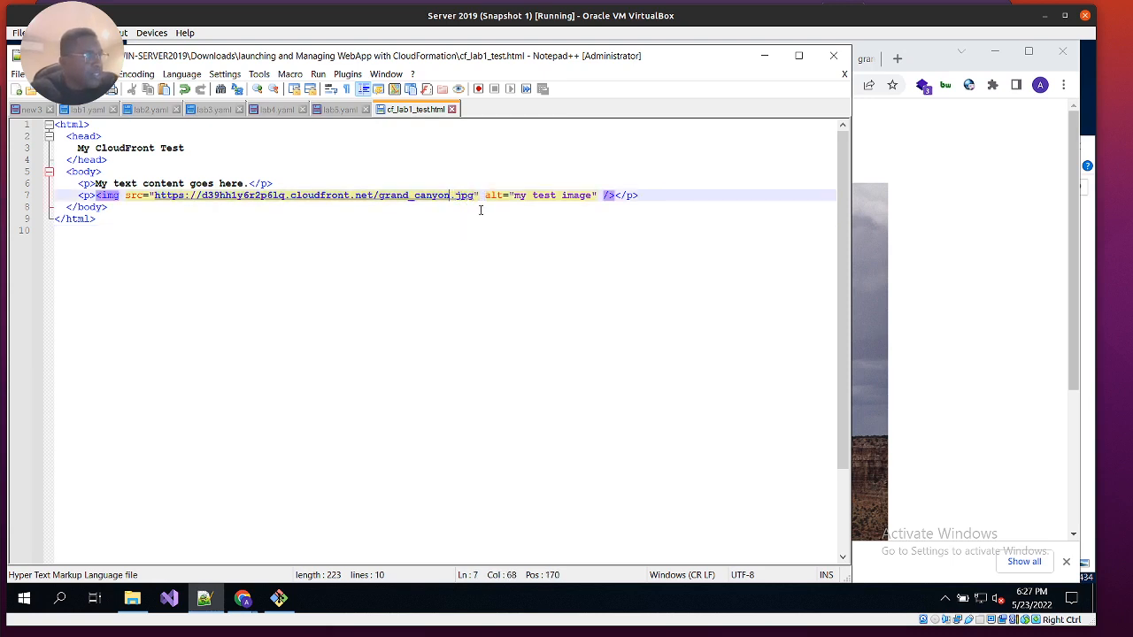
text(_)
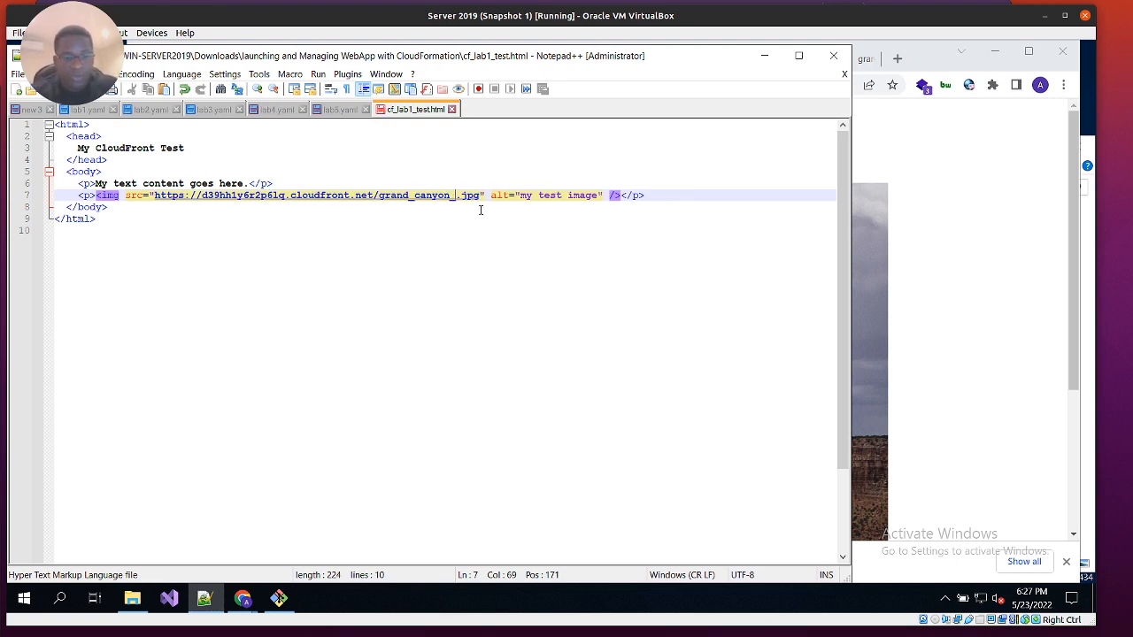
text(v2)
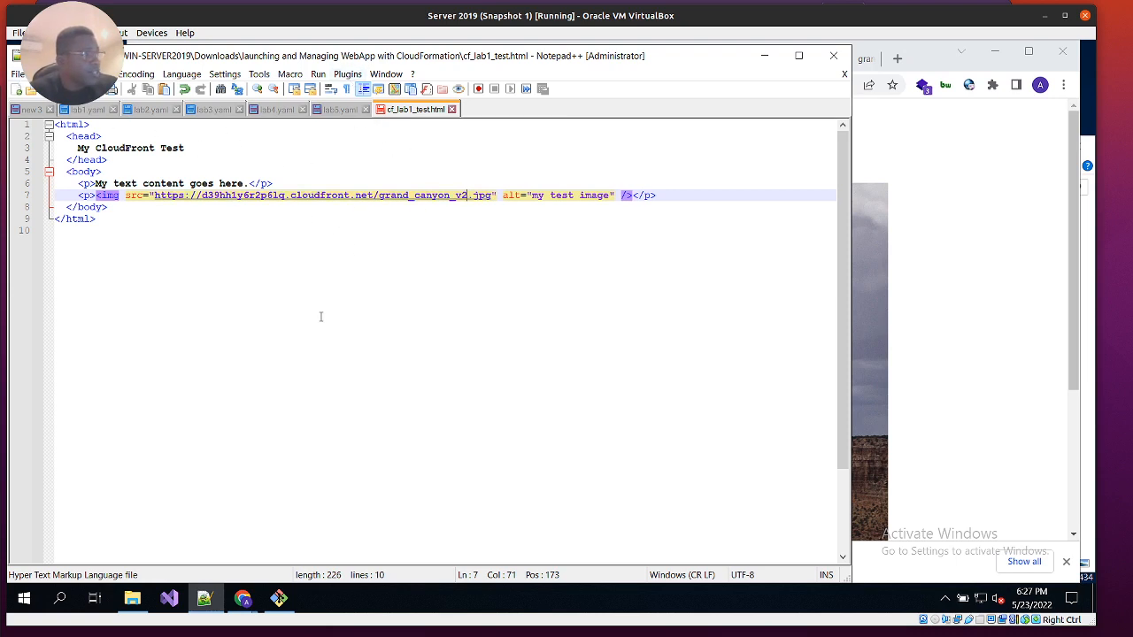
key(ctrl+s)
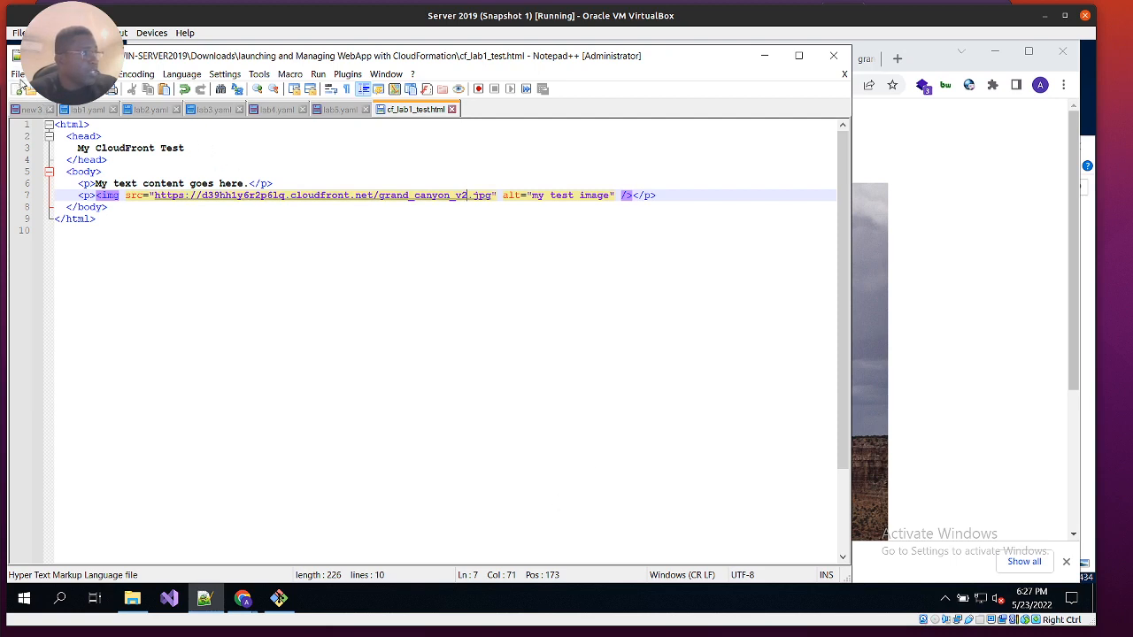
click(17, 74)
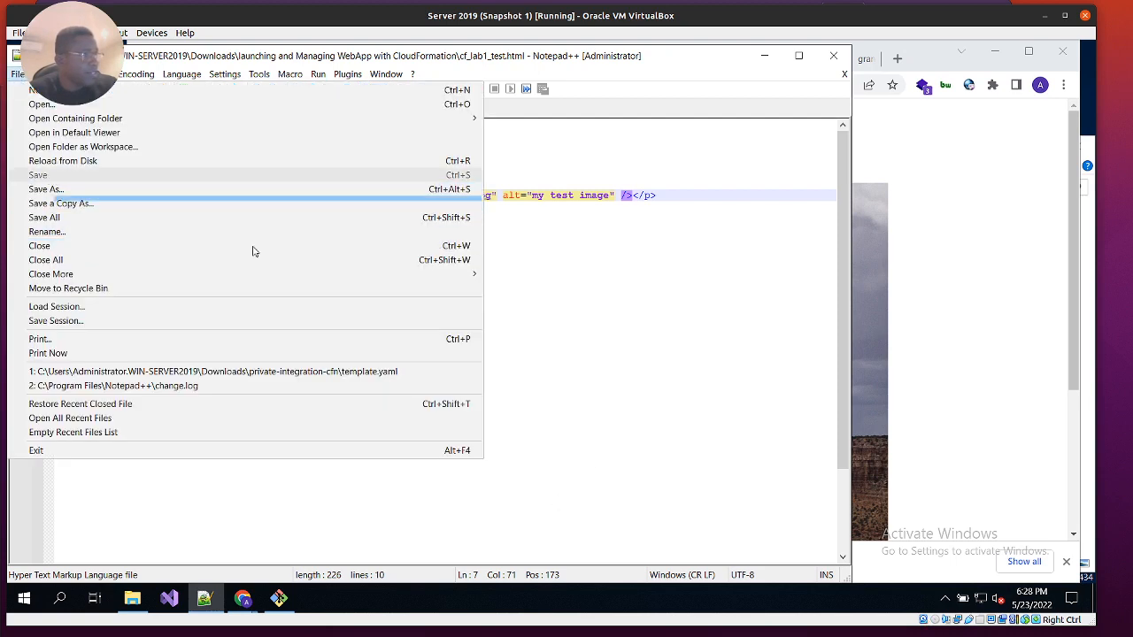
click(713, 331)
Step: Open the edited cf_lab1_test document from its folder in Chrome and inspect the full height of its image
click(132, 598)
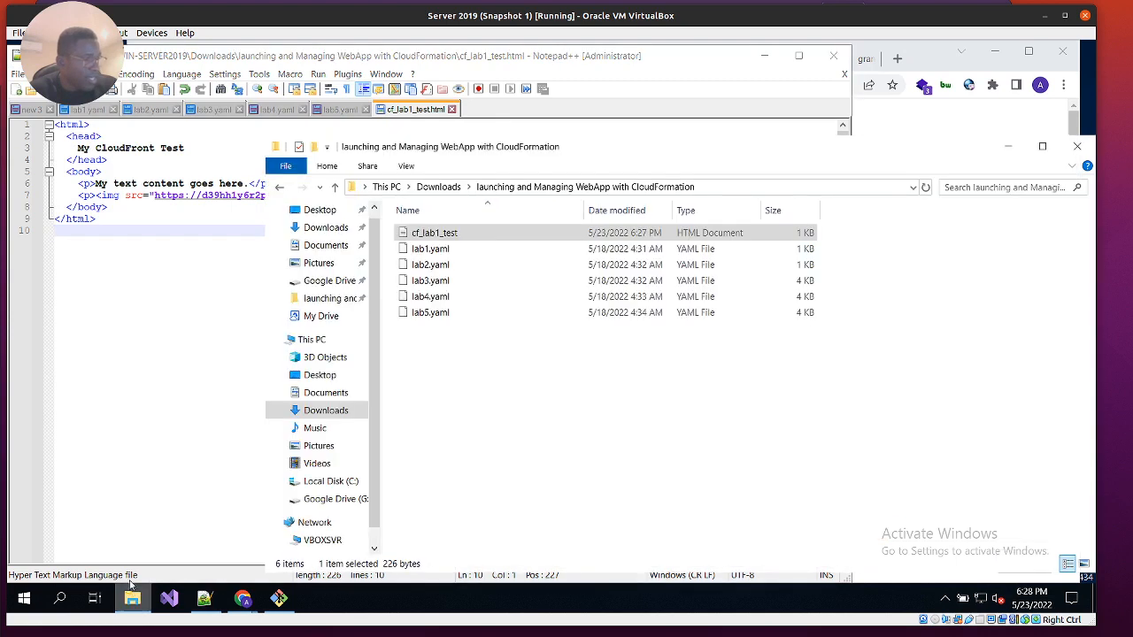
right_click(441, 232)
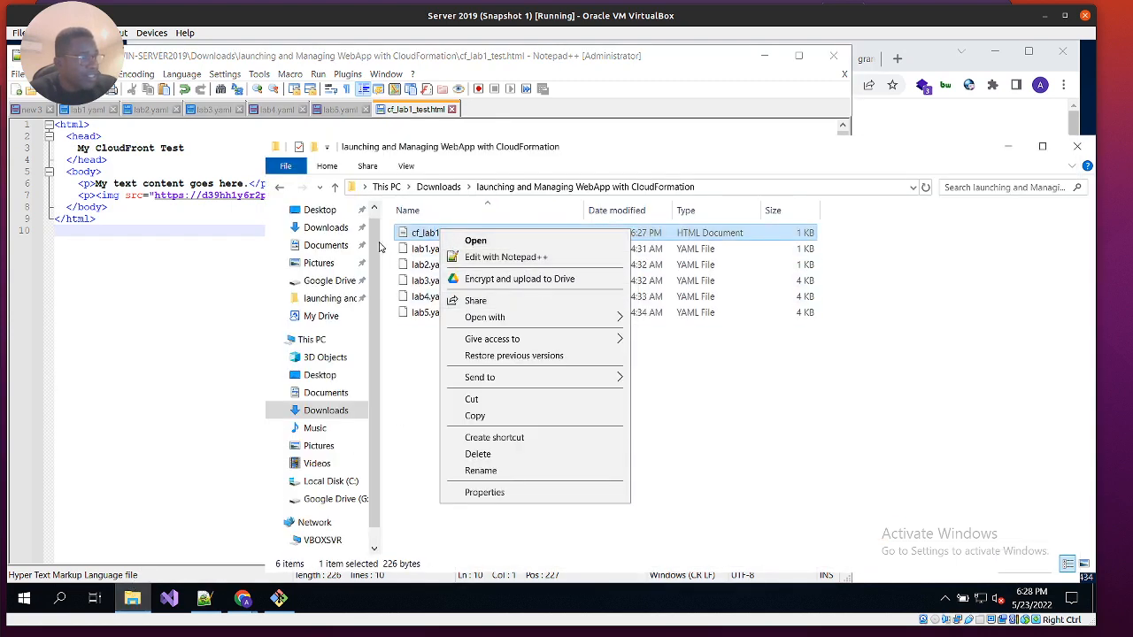
mouse_move(605, 317)
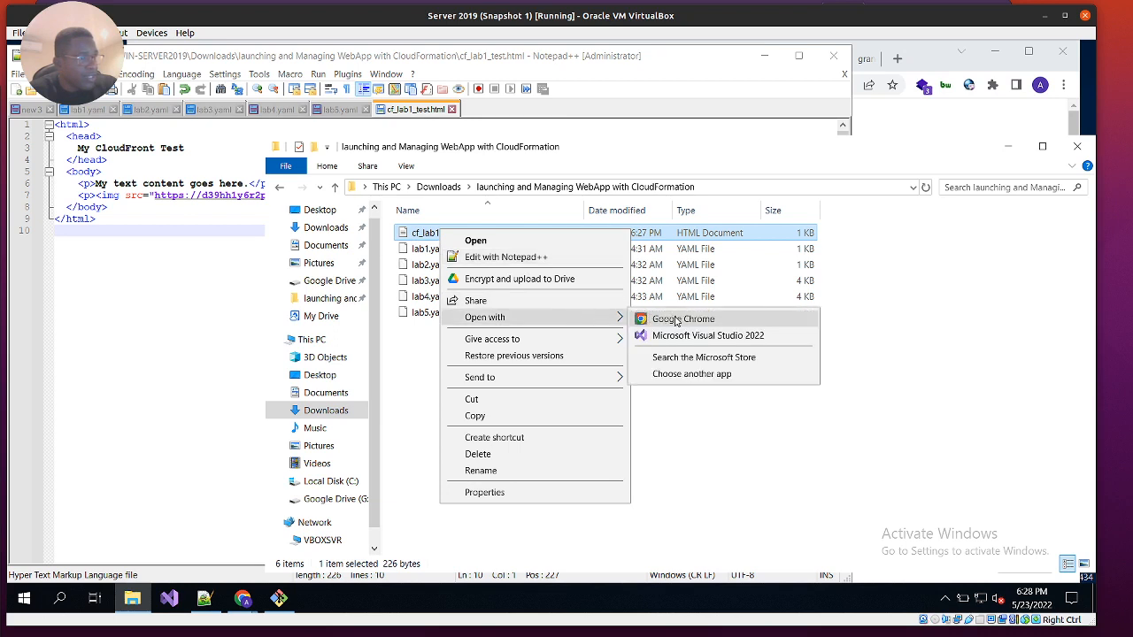
click(678, 319)
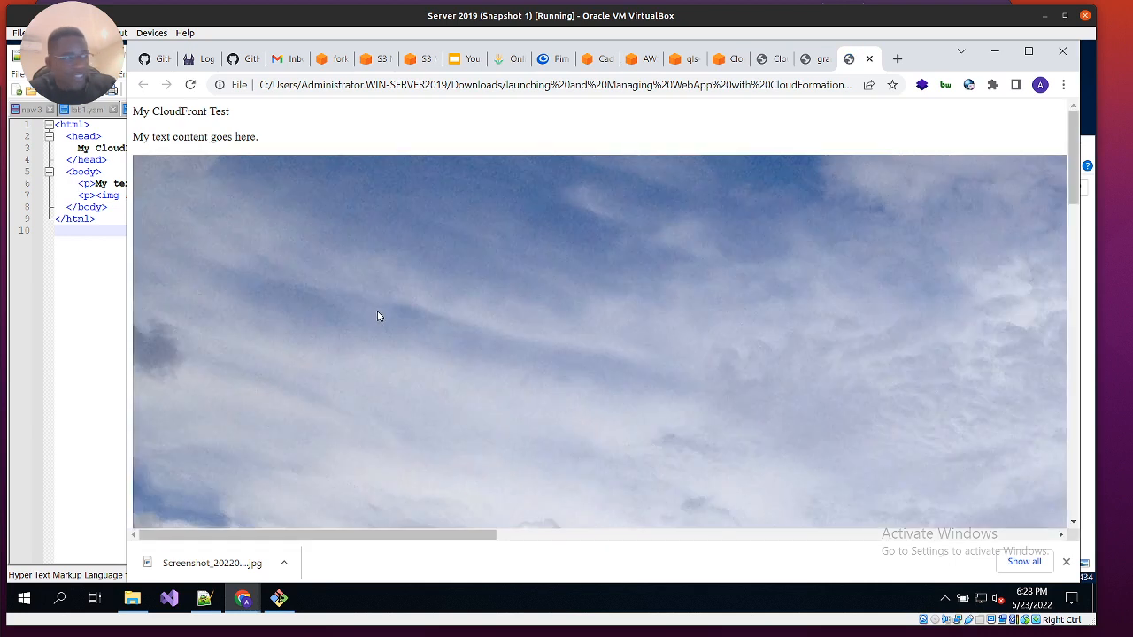
scroll(572, 256, down, 10)
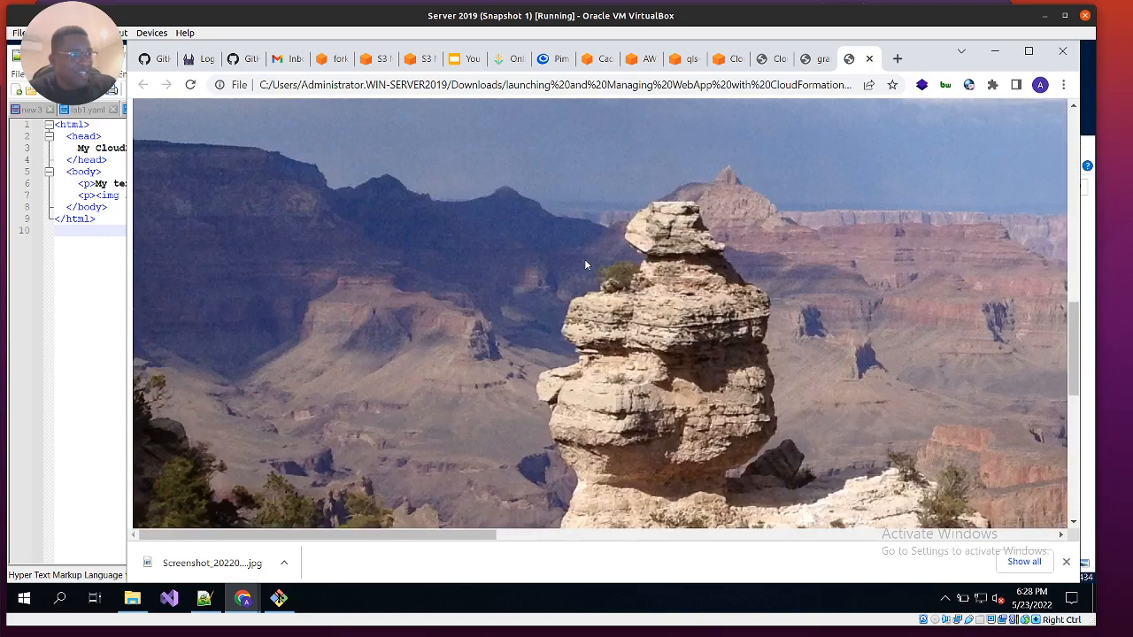
scroll(586, 262, down, 10)
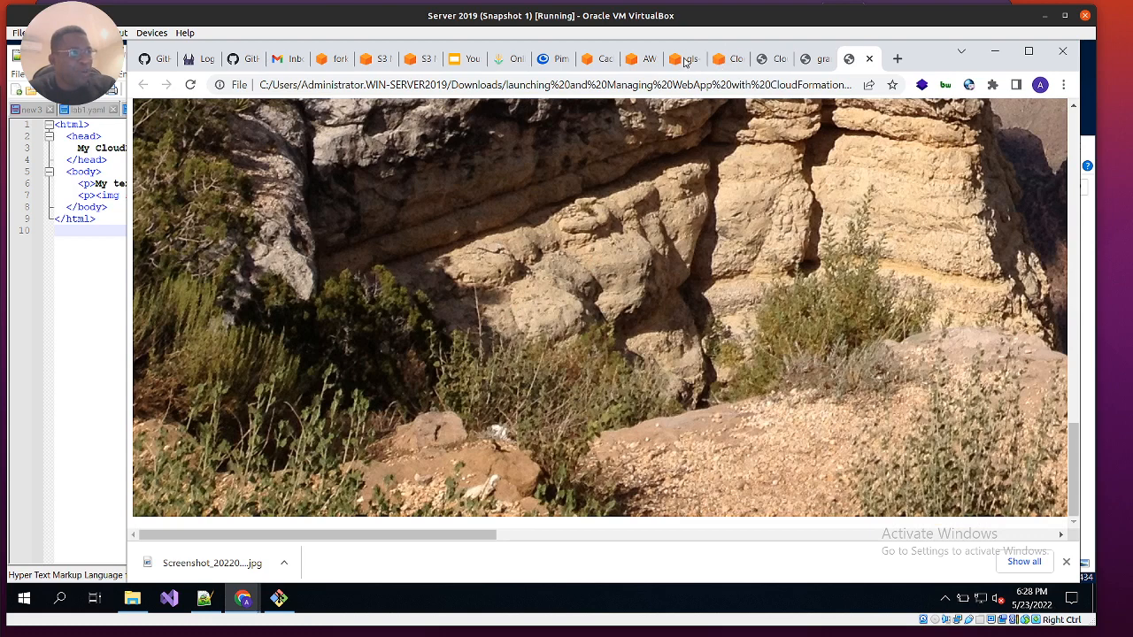
Step: Open the details of grand_canyon_v2.jpg in the S3 bucket qls-46937656-a54a40057d444ff2-s3bucket-dga92mcmqq4t and copy its object URL
click(684, 60)
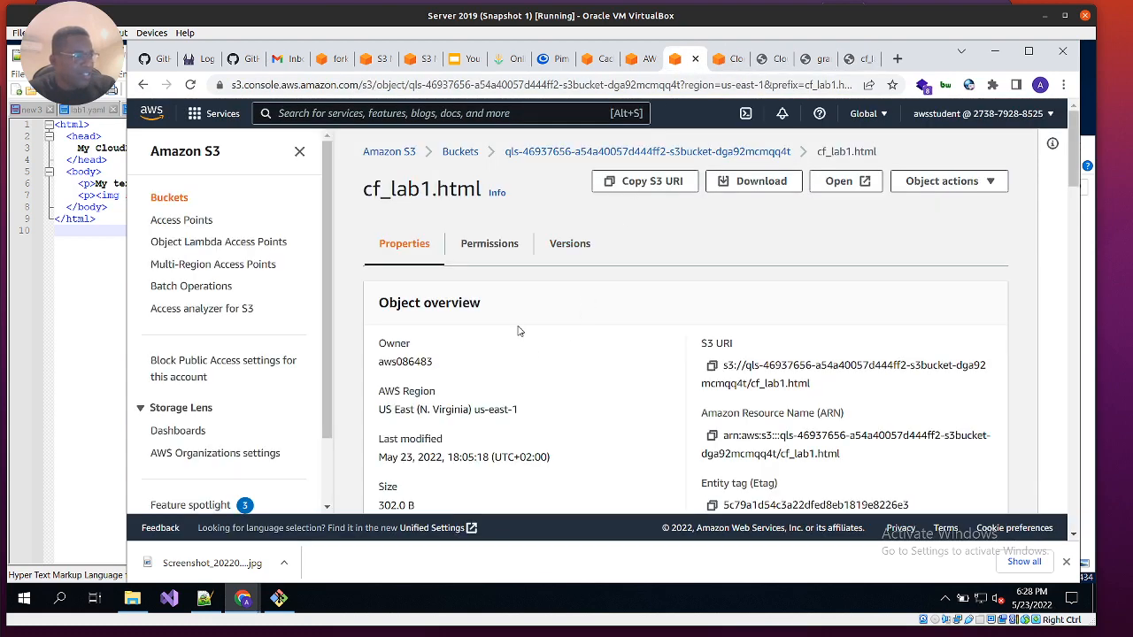
click(461, 151)
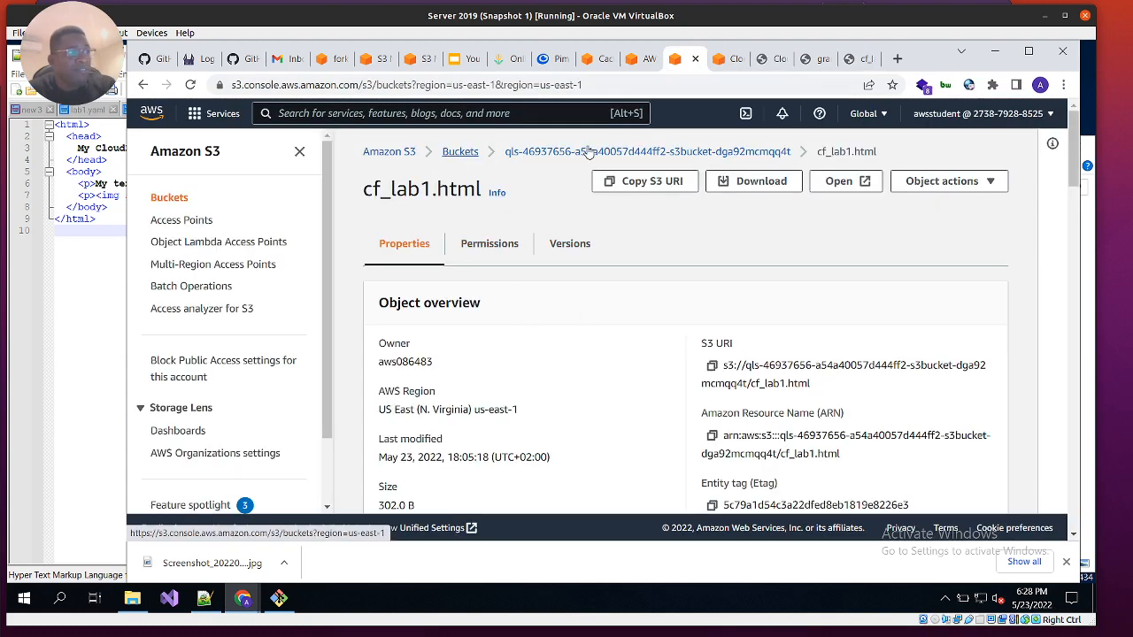
scroll(446, 475, down, 1)
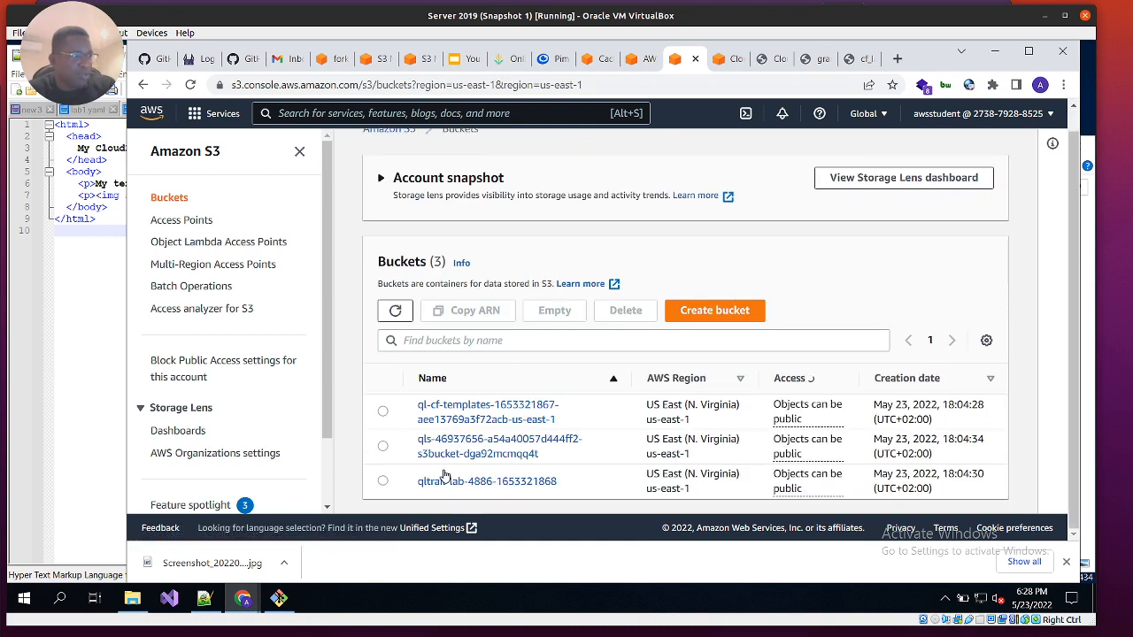
click(445, 442)
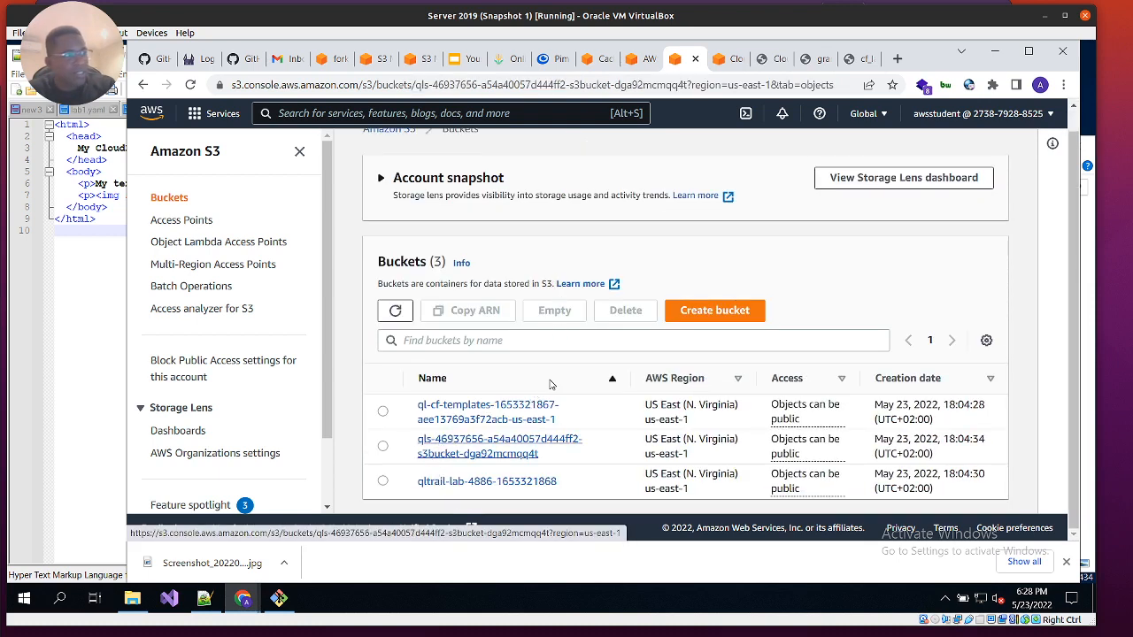
scroll(549, 390, down, 3)
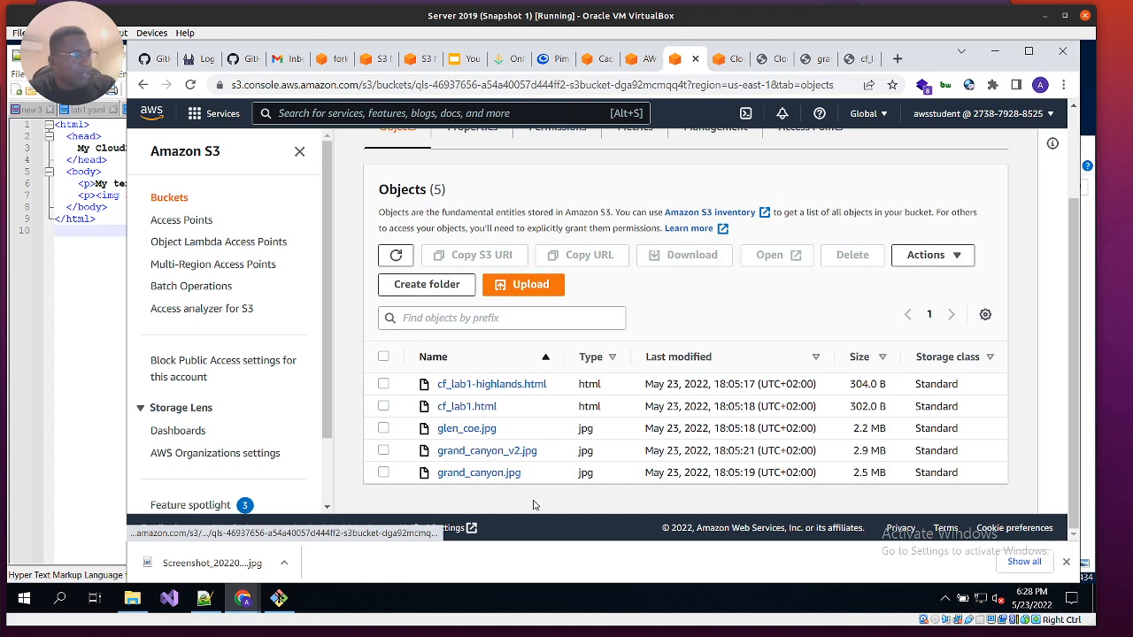
click(501, 453)
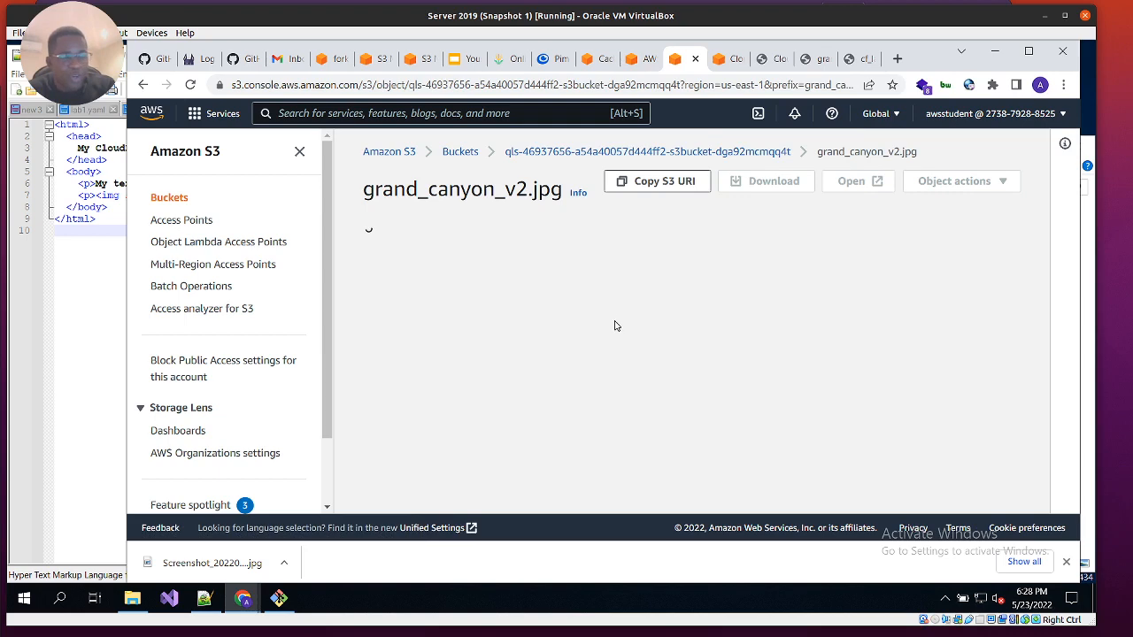
scroll(689, 396, down, 3)
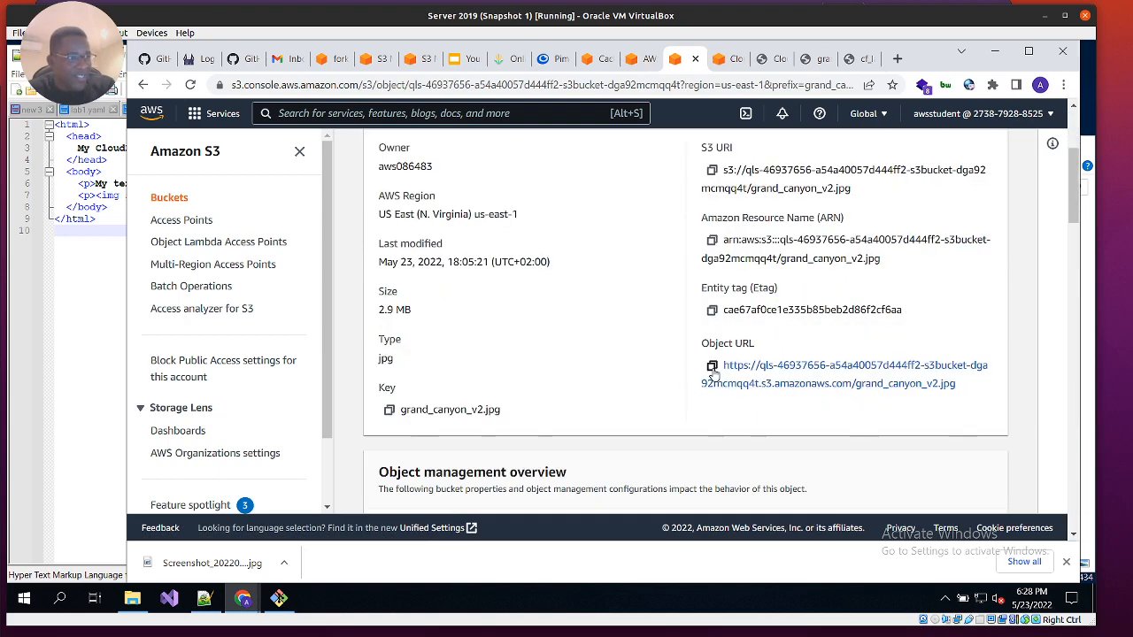
click(712, 364)
Step: Load the copied S3 object URL in a new browser tab and switch back to the CloudFront cf_lab1.html page
click(896, 59)
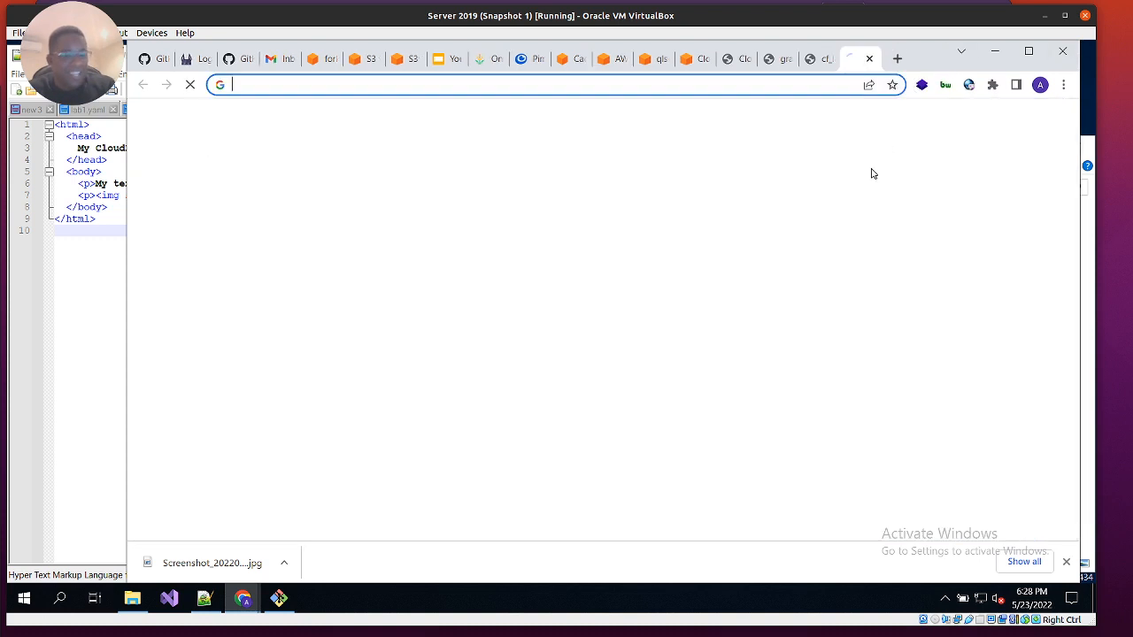
key(ctrl+v)
key(Return)
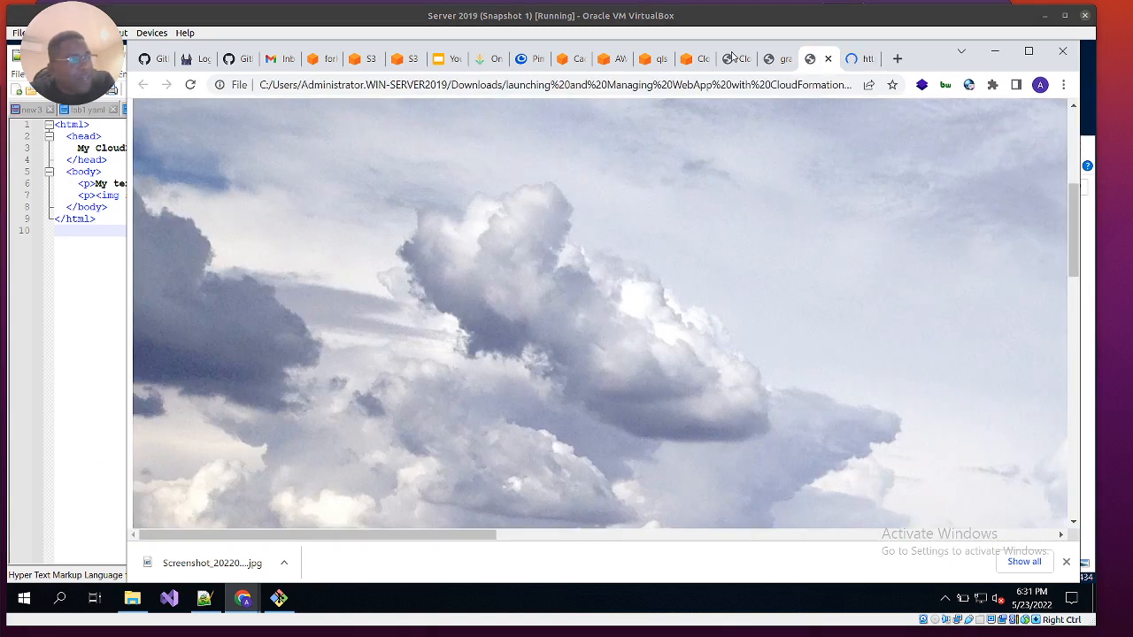
click(731, 57)
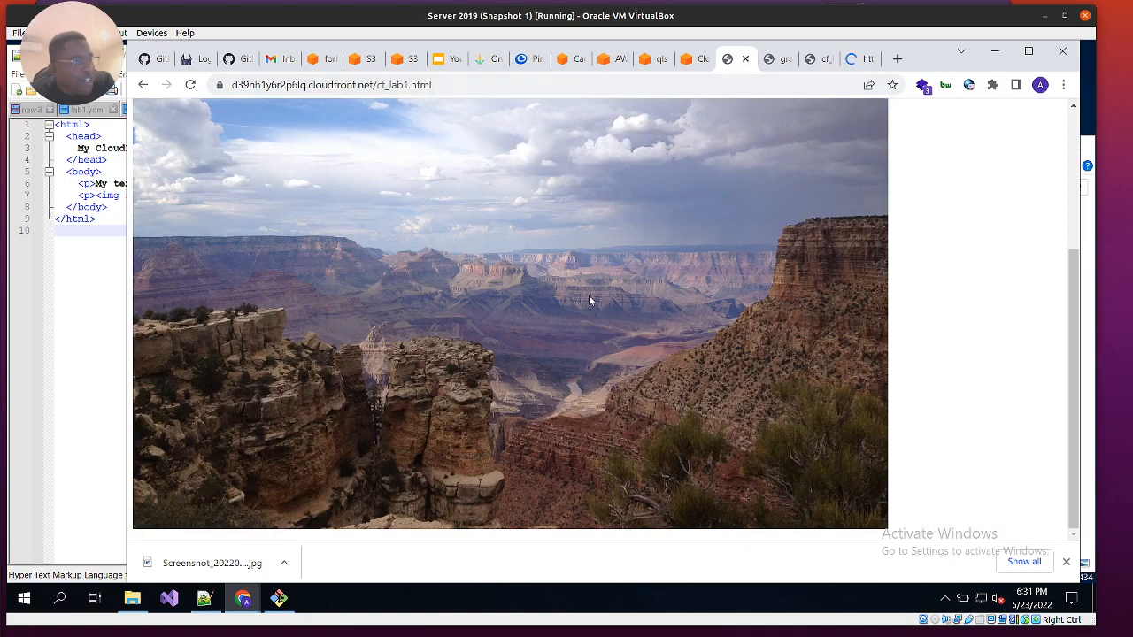
Step: Reload the cf_lab1.html page served by CloudFront and check how its Grand Canyon image loads
key(F5)
scroll(594, 297, down, 3)
scroll(593, 331, up, 1)
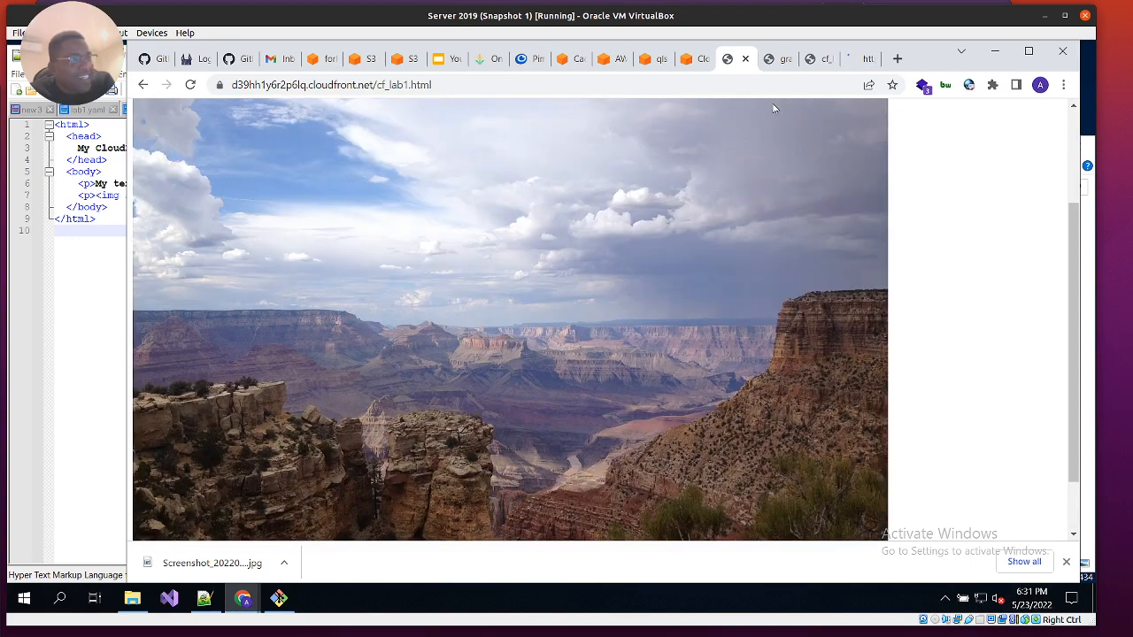
Step: Switch to the locally opened cf_lab1_test page and inspect its image from top to bottom
click(814, 60)
scroll(573, 322, down, 10)
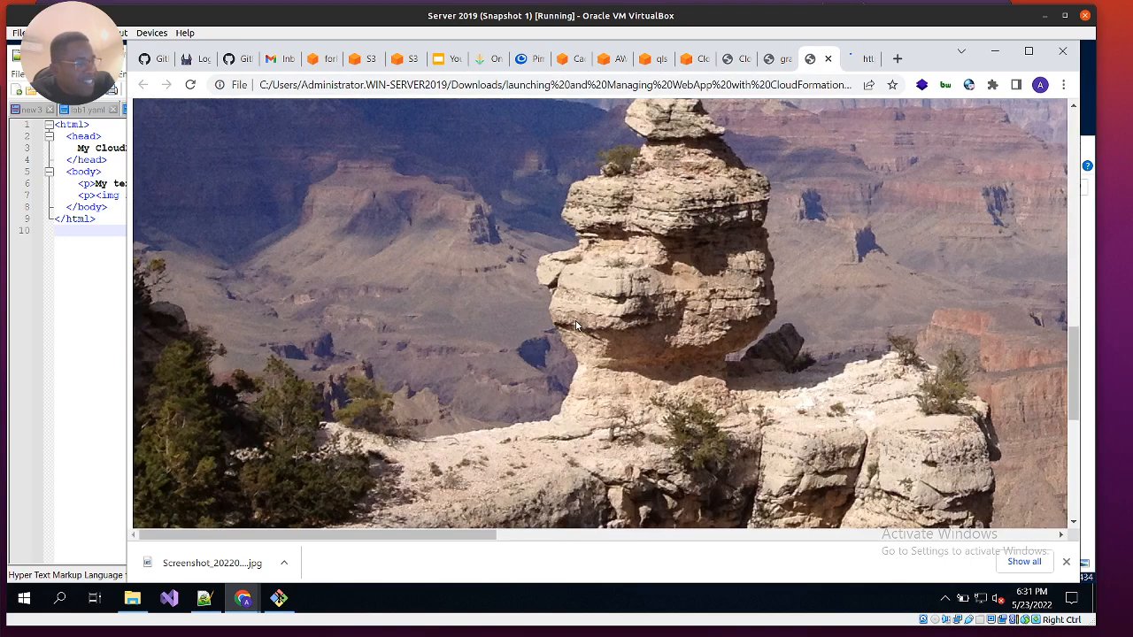
scroll(583, 321, down, 3)
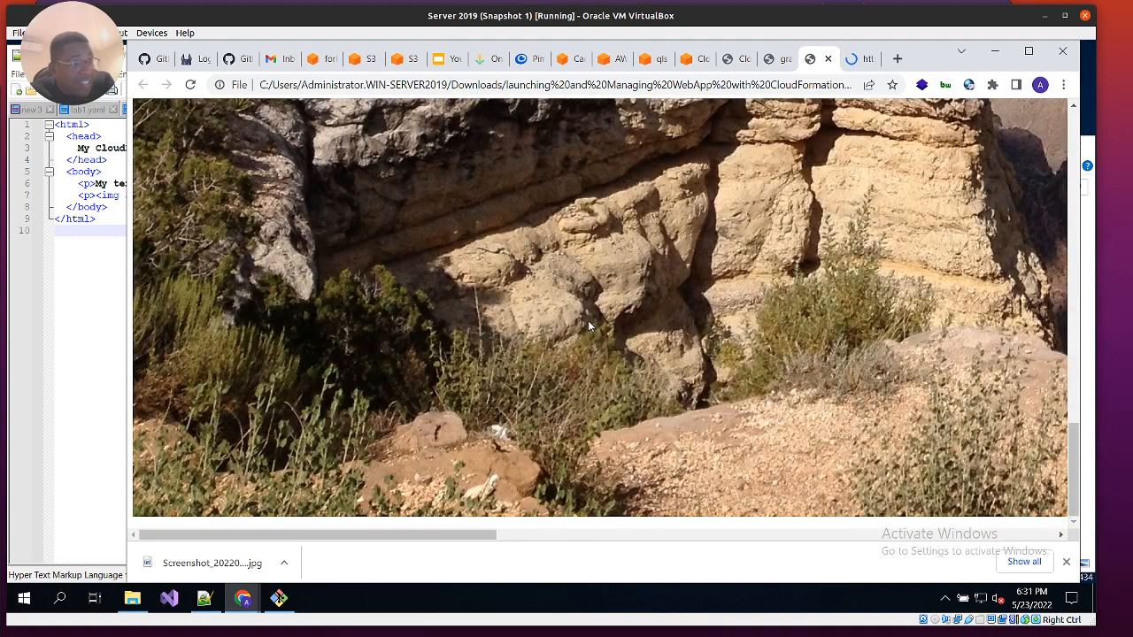
scroll(593, 315, up, 6)
scroll(591, 305, up, 10)
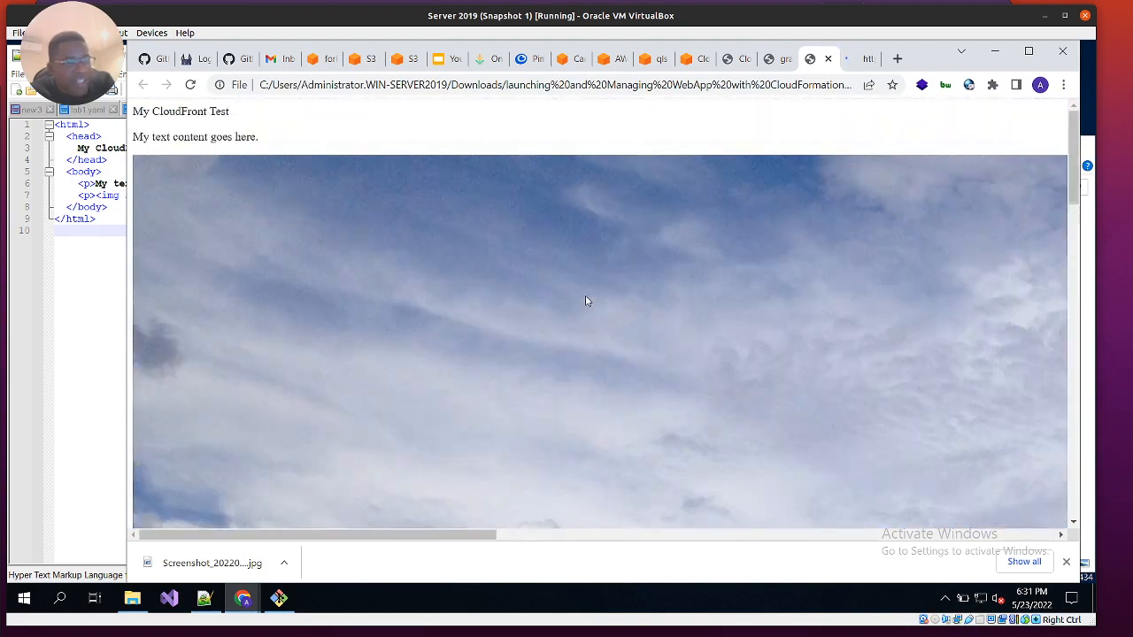
scroll(593, 304, down, 12)
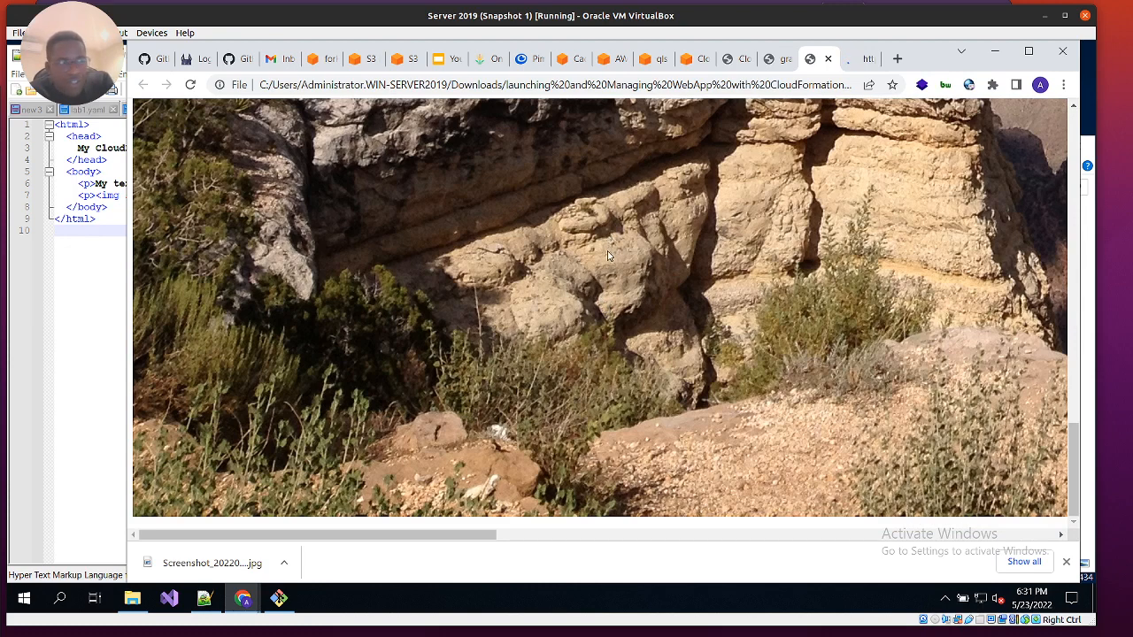
scroll(615, 243, up, 1)
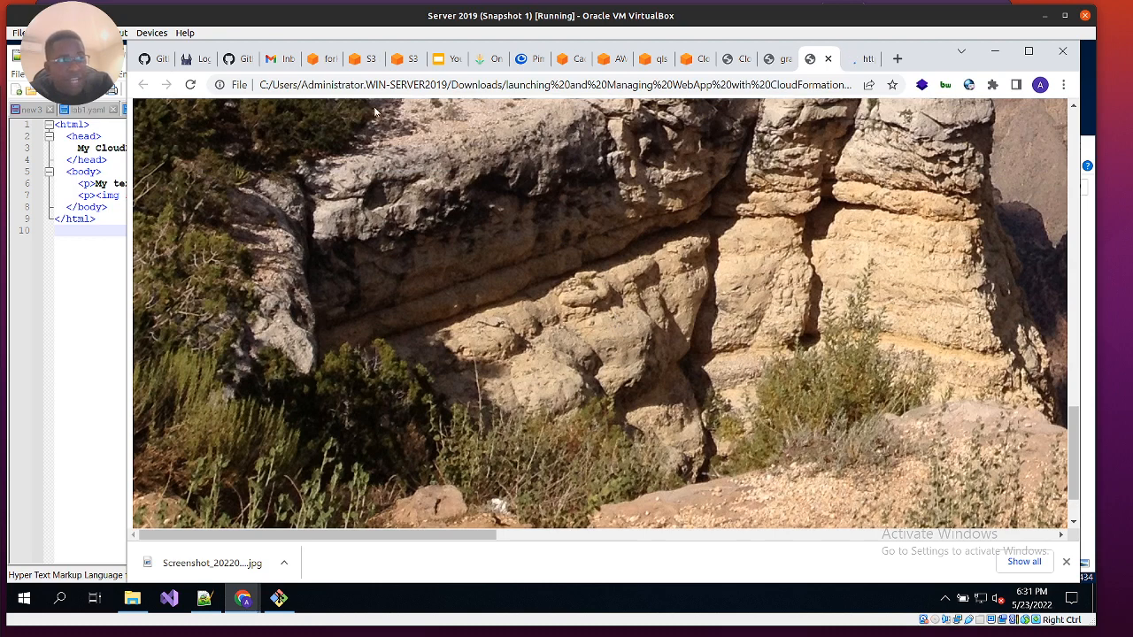
Step: Check the loading of grand_canyon_v2.jpg from its direct S3 URL and compare it with the local test page's image
click(863, 58)
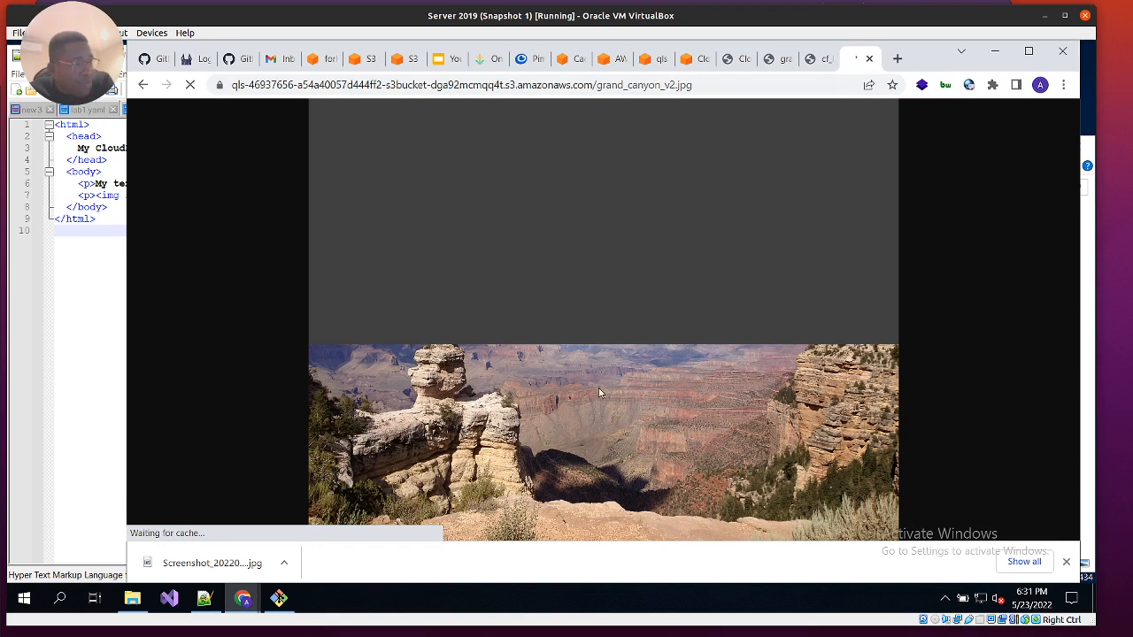
click(836, 60)
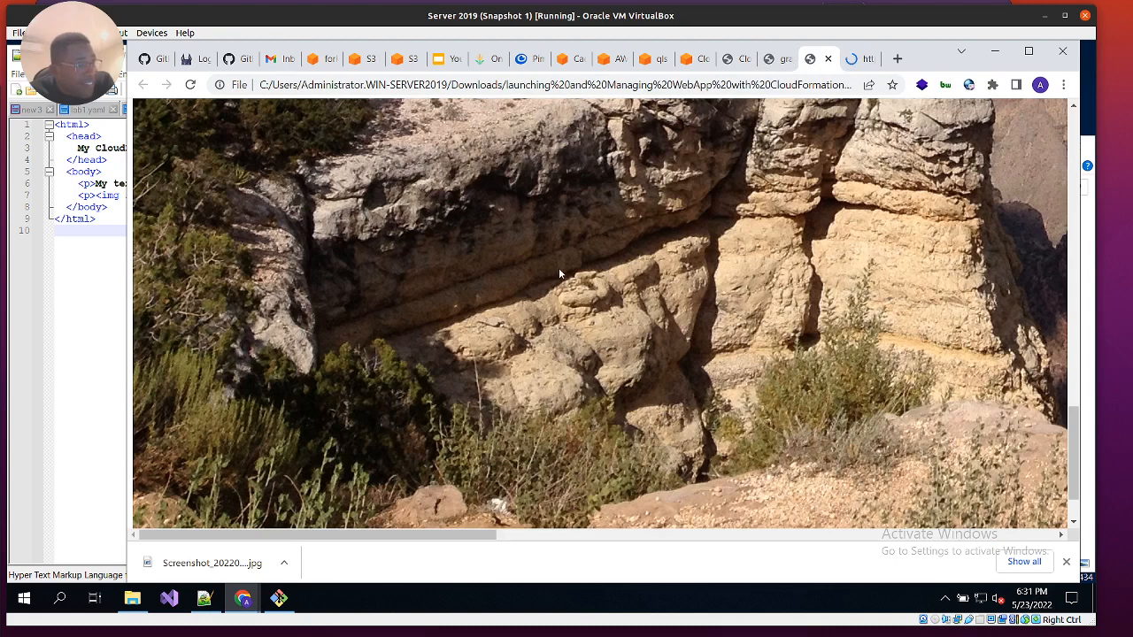
scroll(562, 269, up, 10)
scroll(568, 270, up, 3)
scroll(570, 278, down, 4)
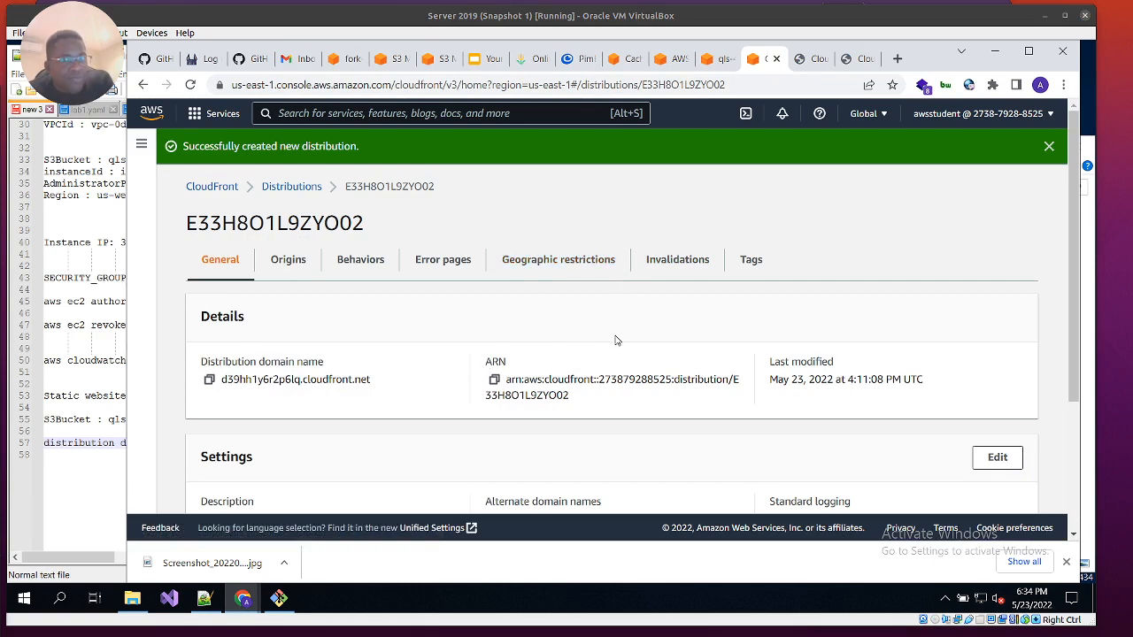
Step: Review the distribution's cf_lab1.html URL in the Notepad++ notes and the details of the cf_lab1.html object in S3
click(100, 475)
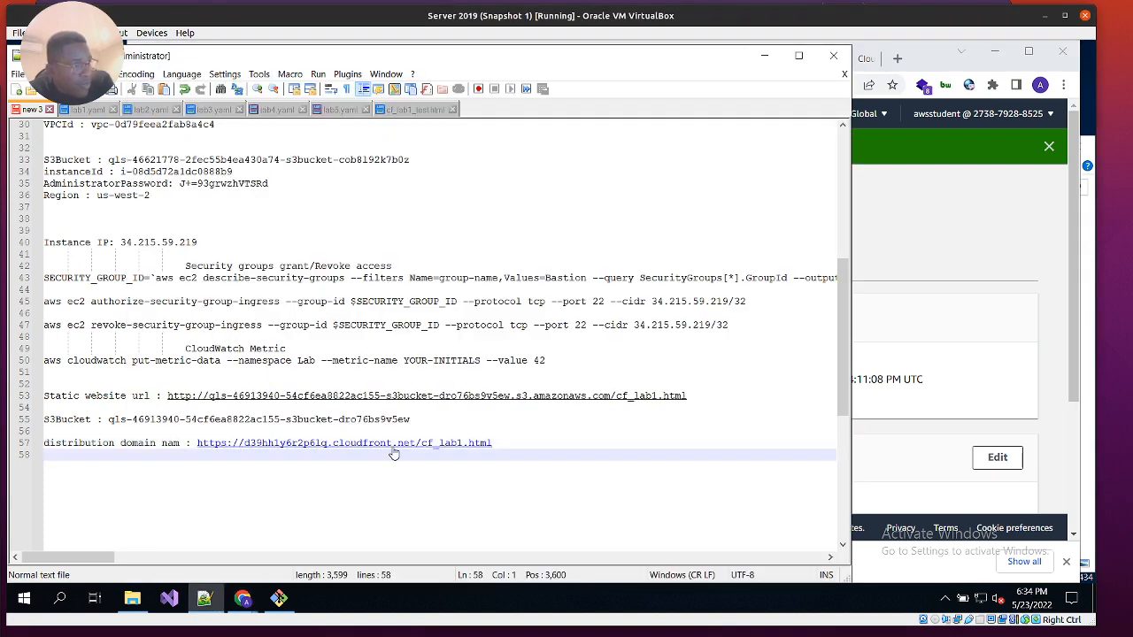
click(983, 259)
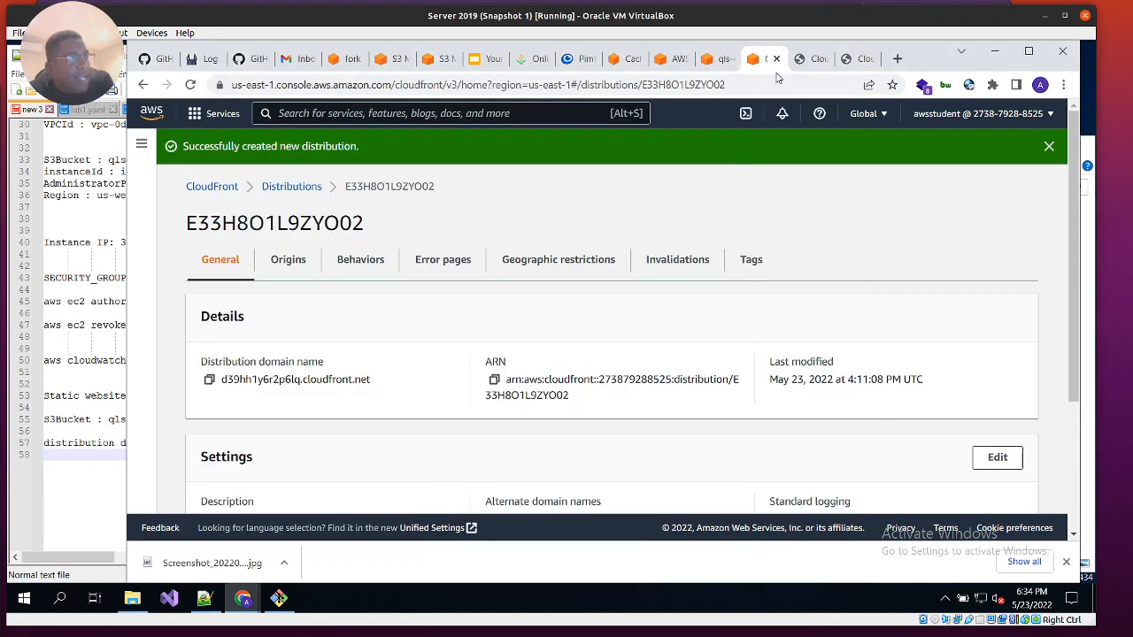
click(718, 60)
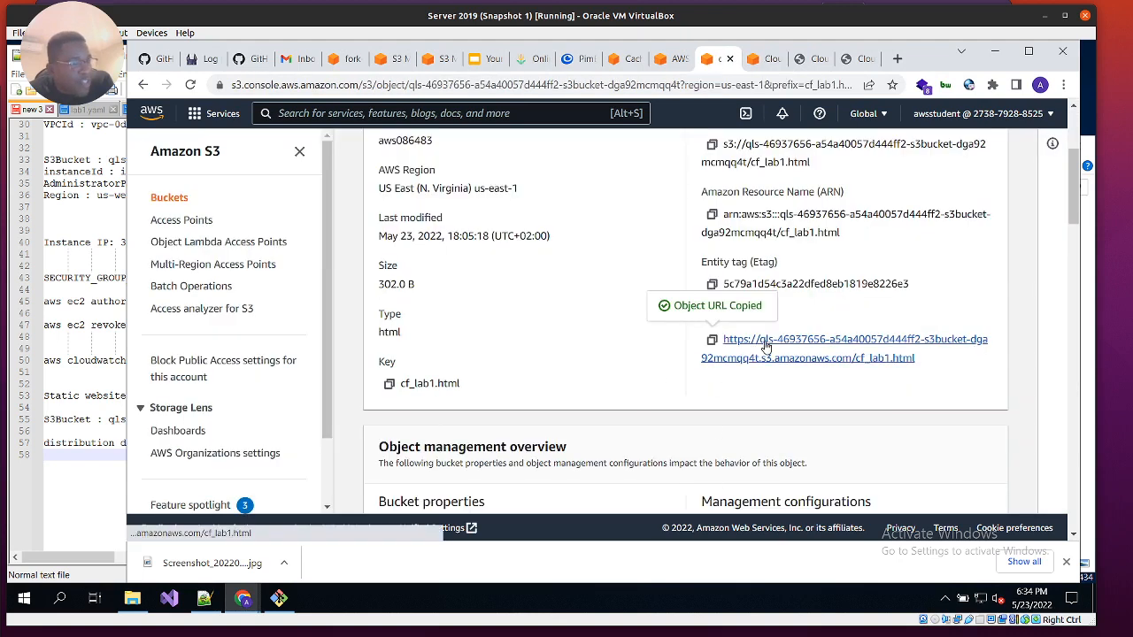
scroll(762, 346, up, 3)
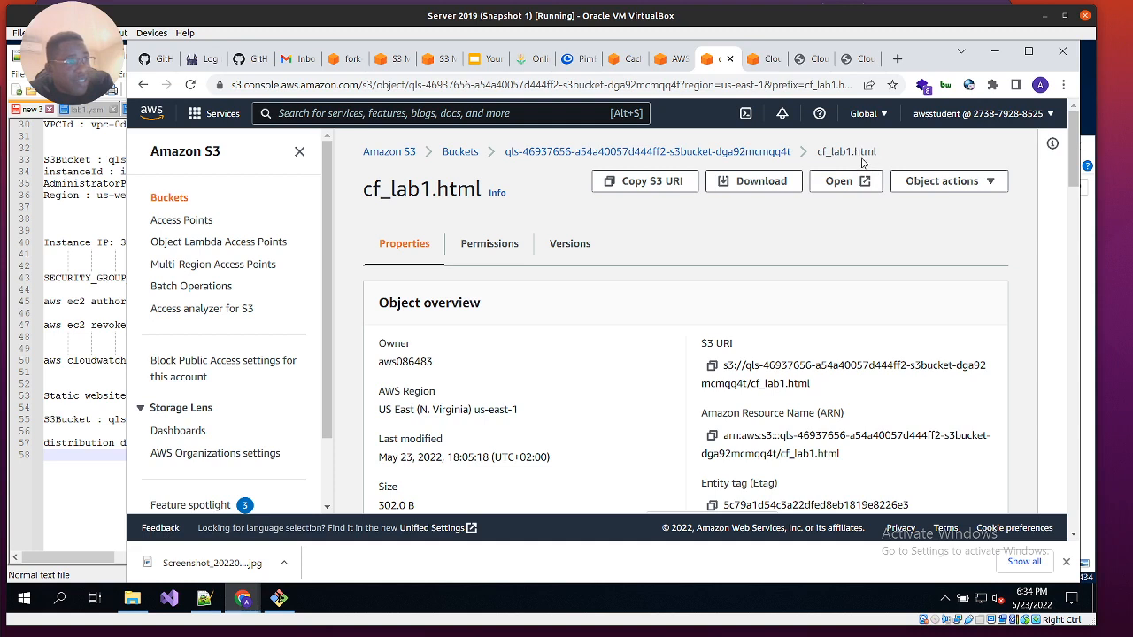
Step: Compare how the cf_lab1.html page loads through the CloudFront domain and through the direct S3 URL
click(813, 61)
scroll(564, 349, down, 3)
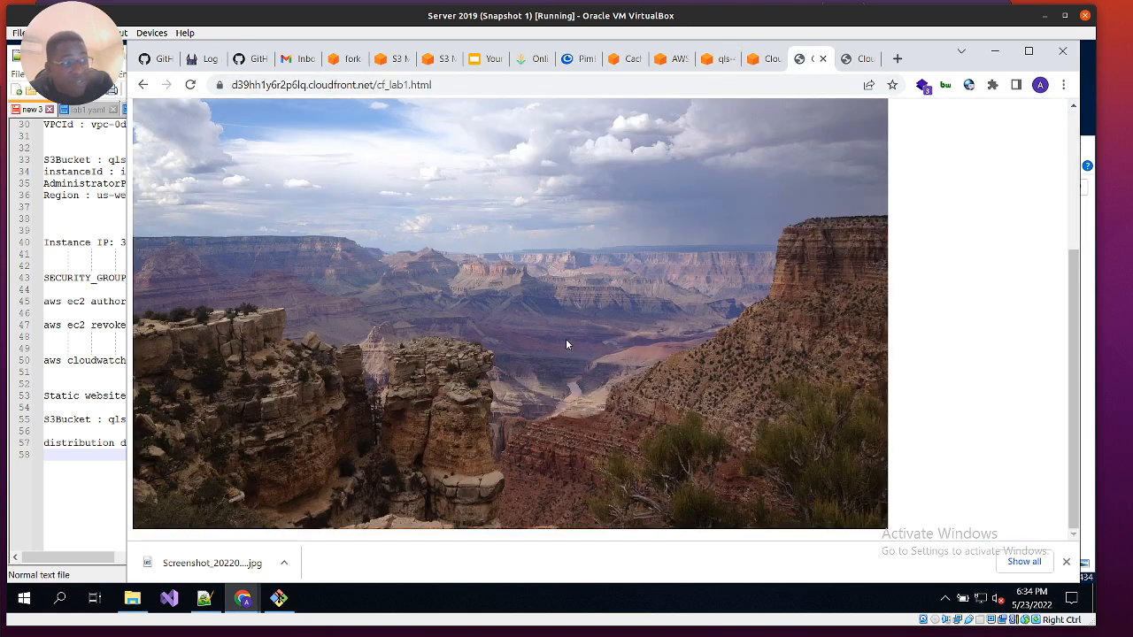
scroll(566, 339, up, 3)
click(865, 58)
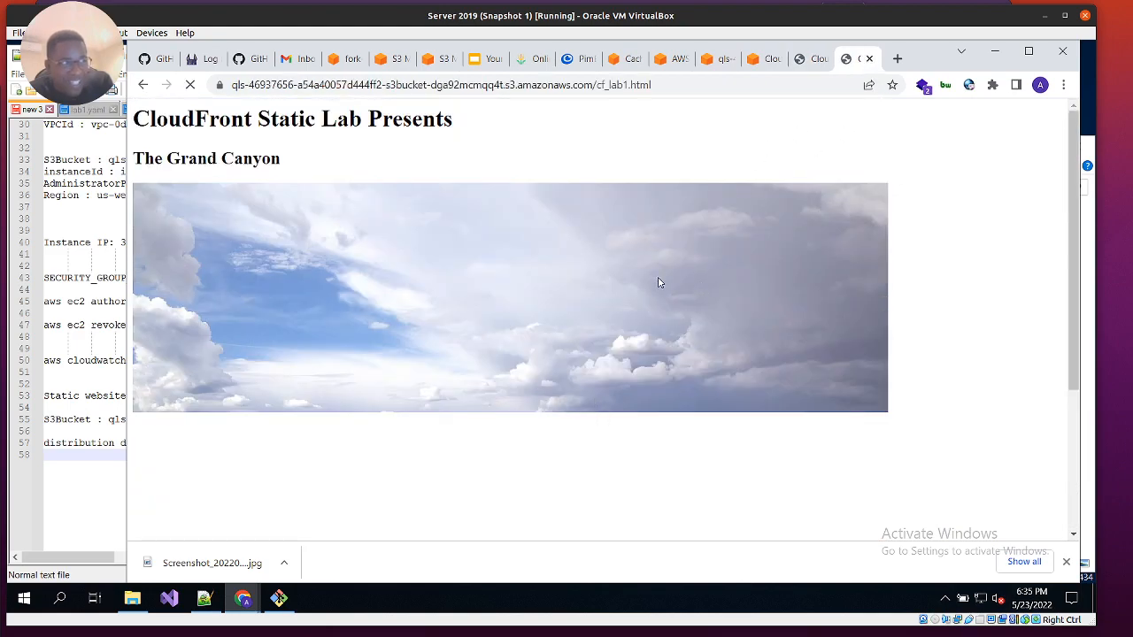
click(815, 59)
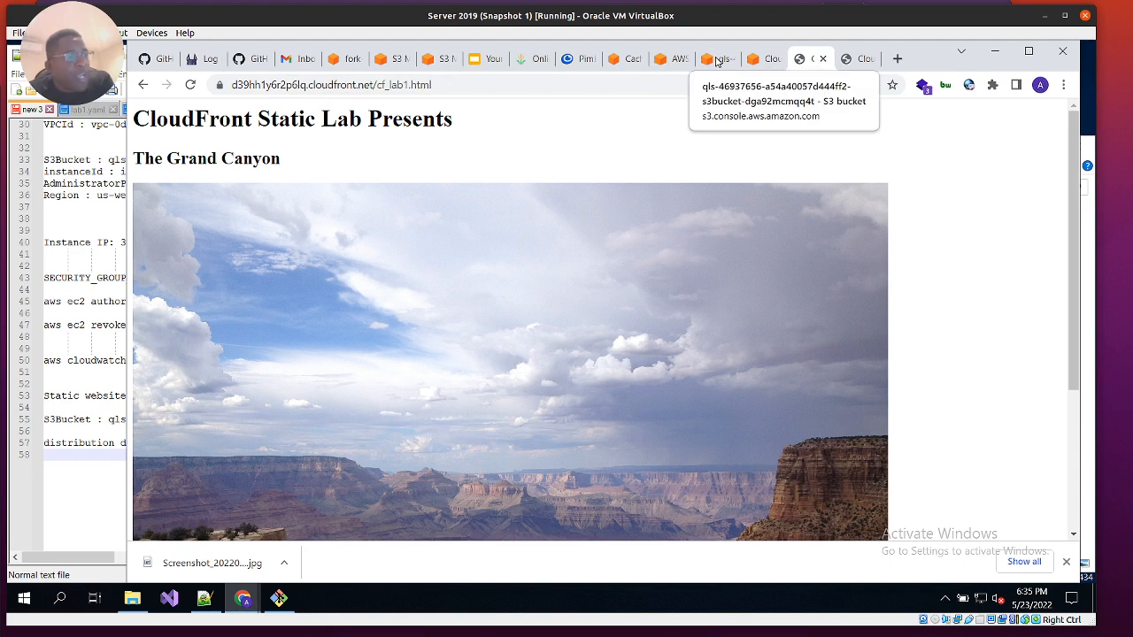
Step: Return to the S3 console and open the object list of bucket qls-46937656-a54a40057d444ff2-s3bucket-dga92mcmqq4t
click(717, 60)
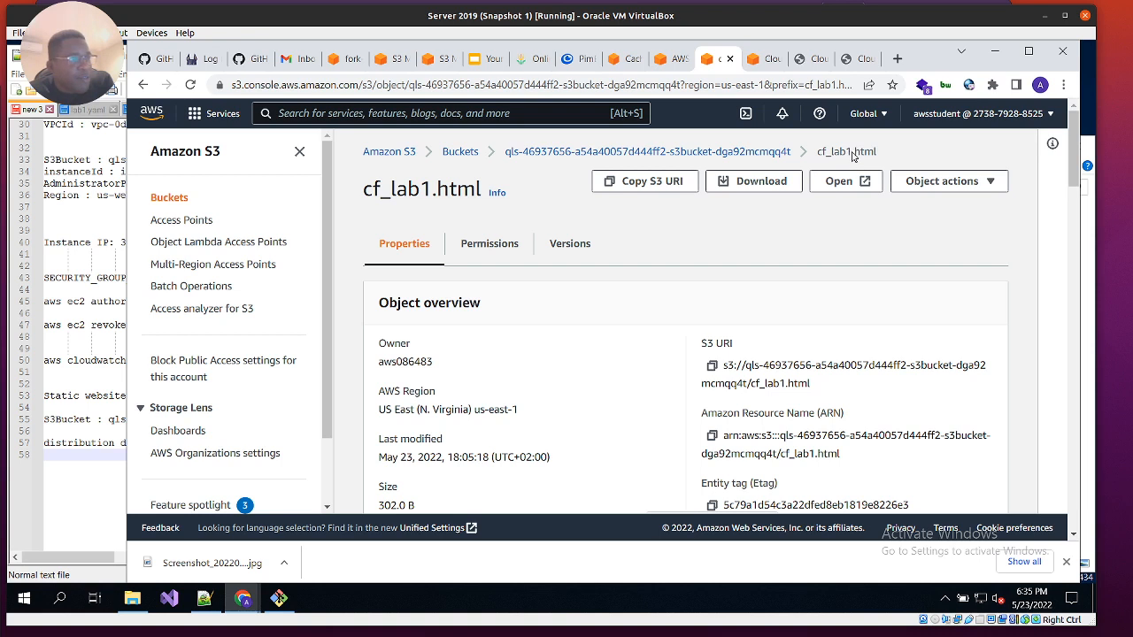
click(701, 154)
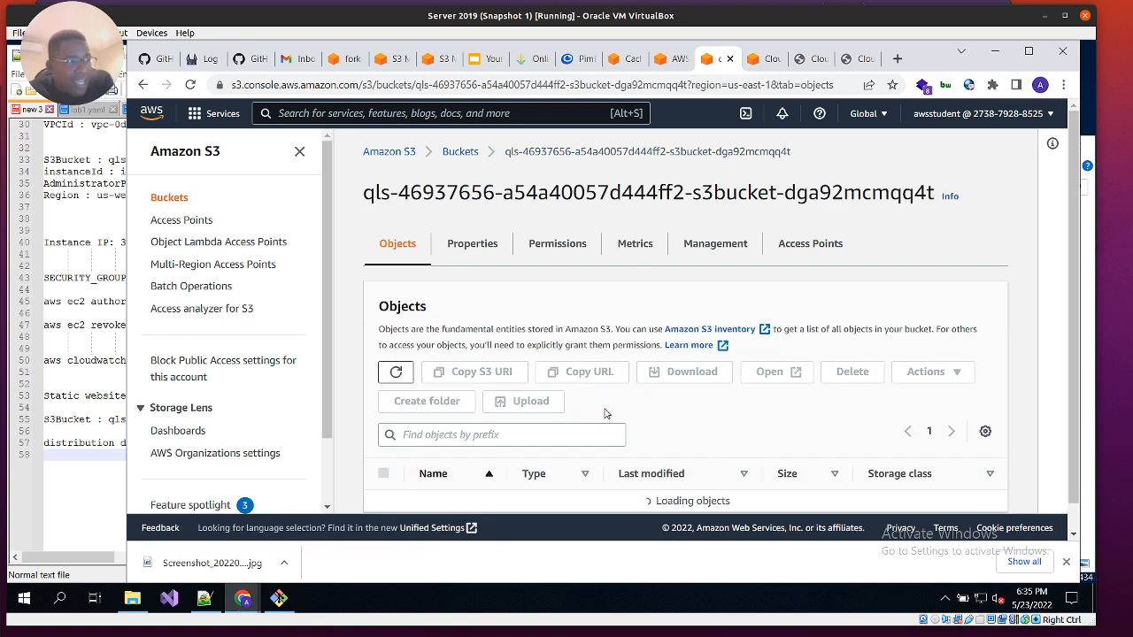
scroll(605, 414, down, 1)
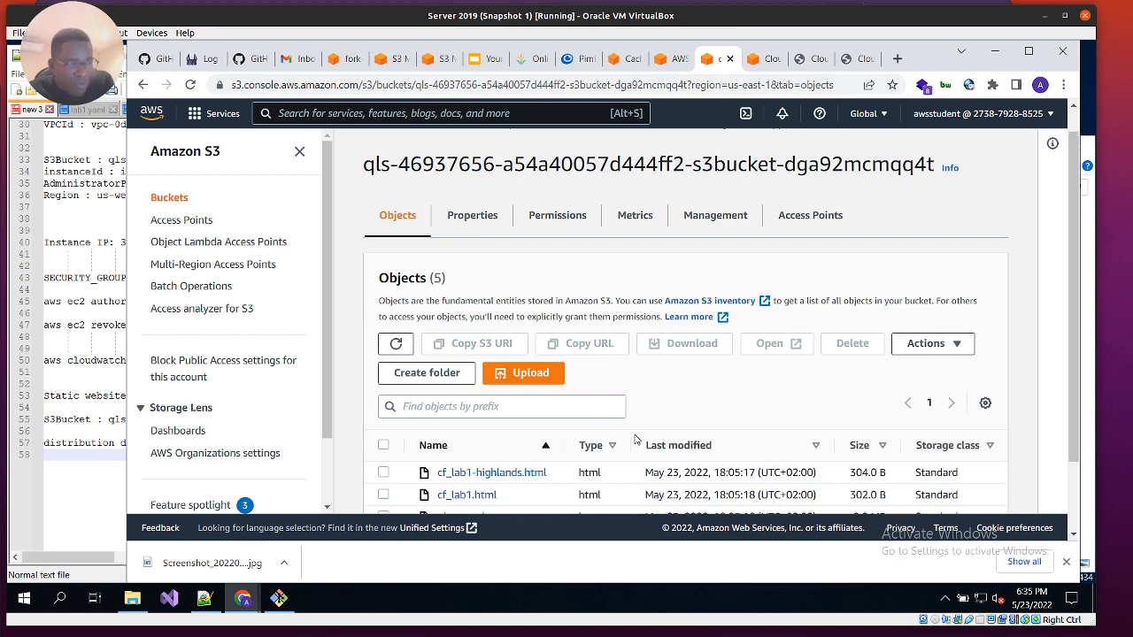
scroll(633, 440, down, 1)
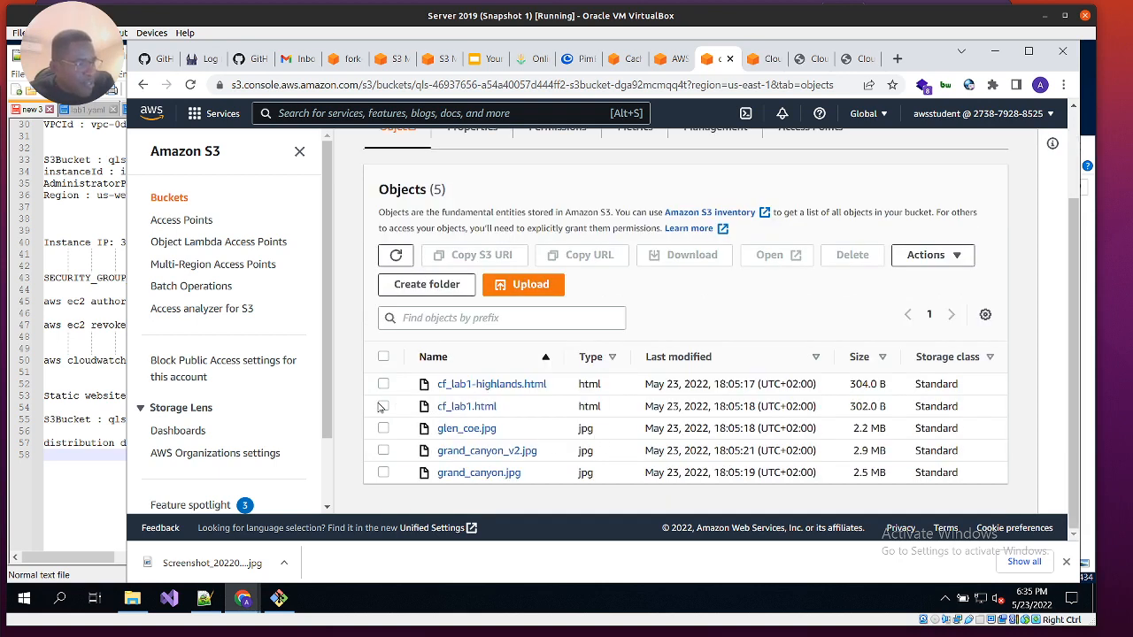
Step: Delete the cf_lab1.html object from the bucket, confirming with the text "permanently delete"
click(383, 406)
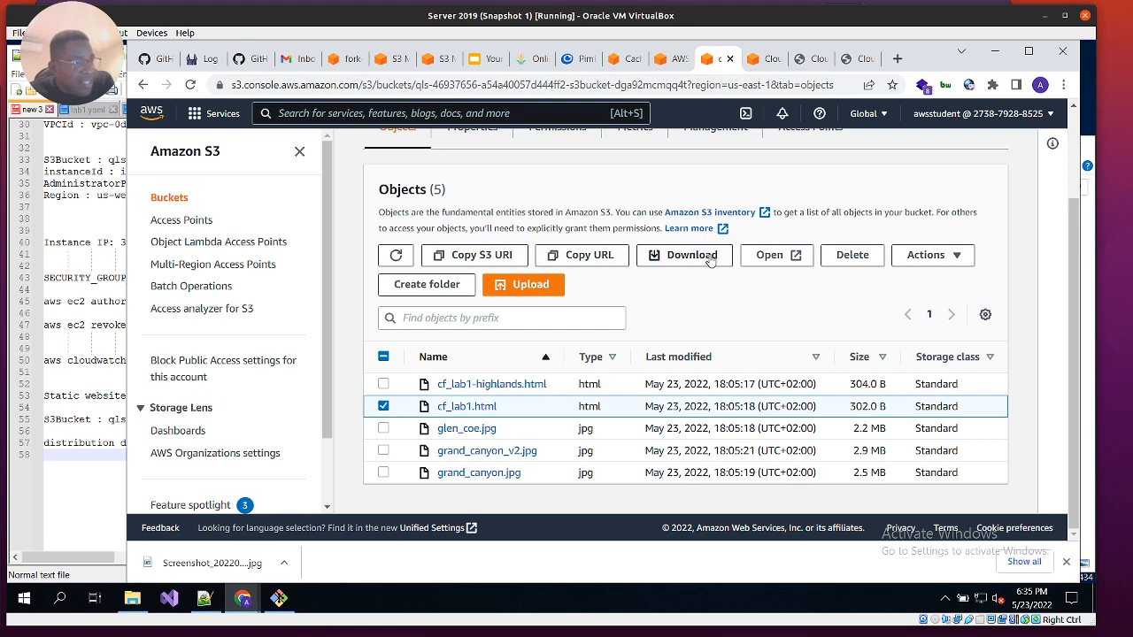
click(843, 260)
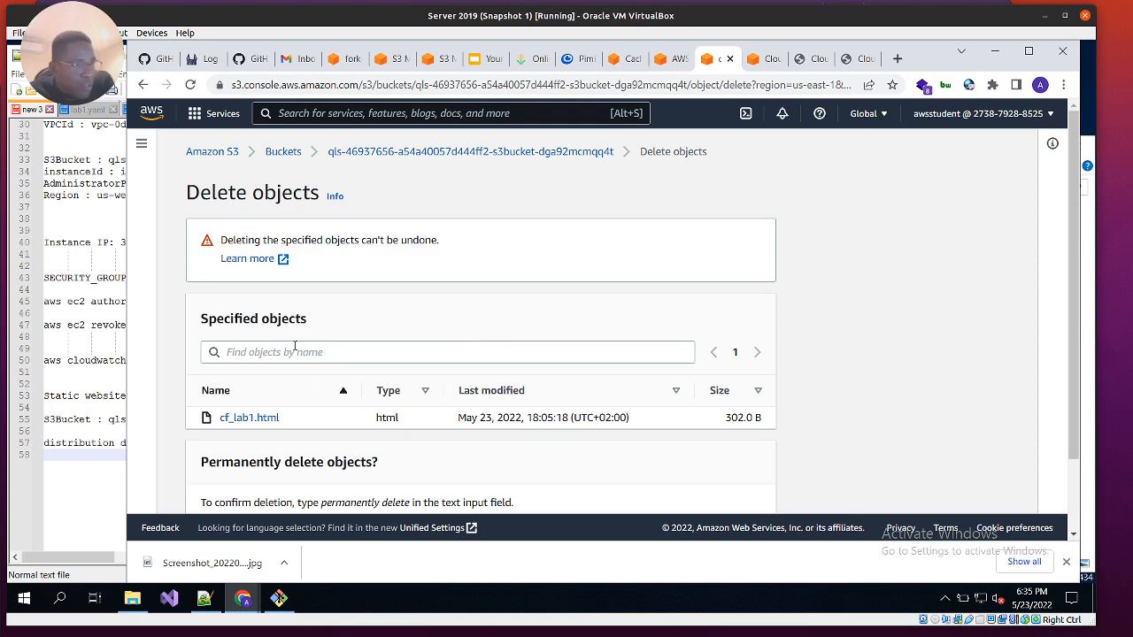
scroll(307, 352, down, 1)
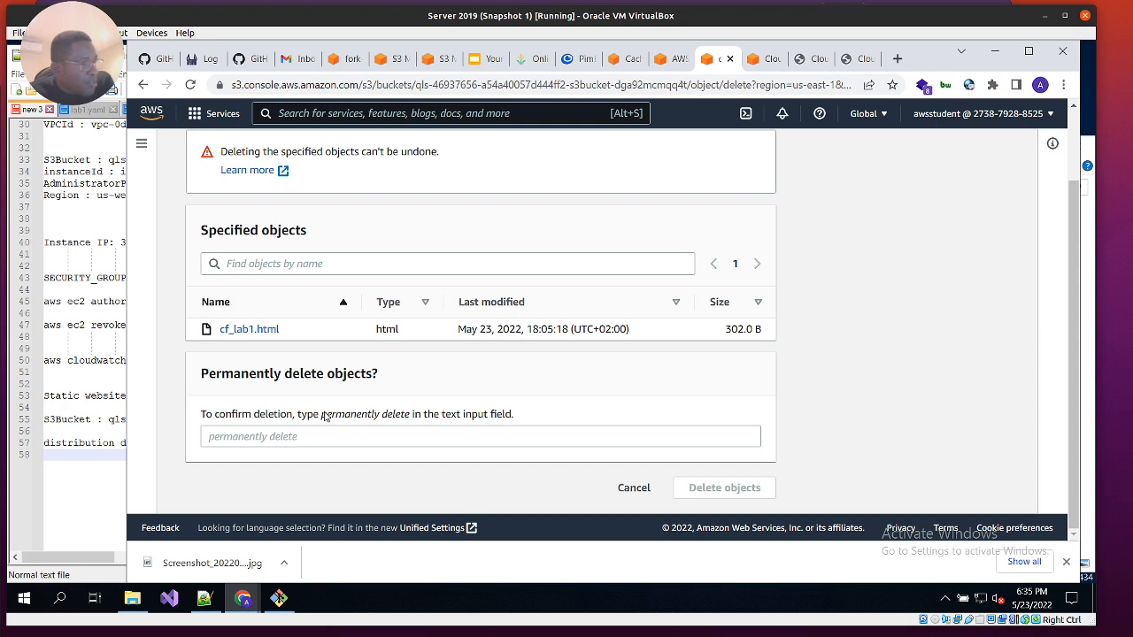
drag(324, 416, 410, 418)
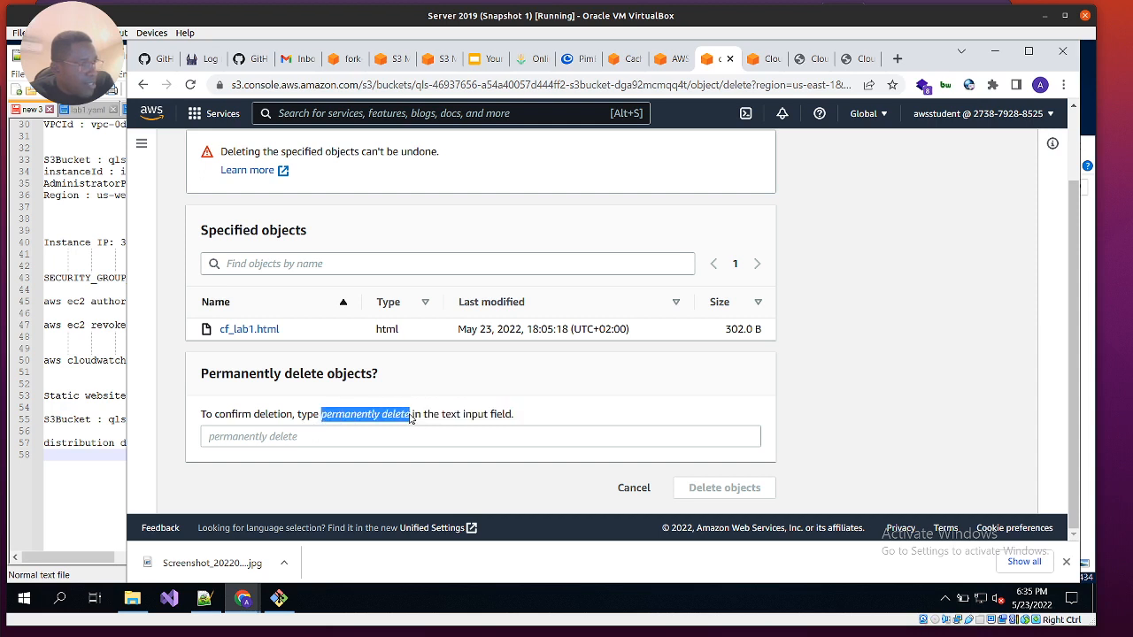
right_click(398, 420)
click(405, 427)
click(380, 441)
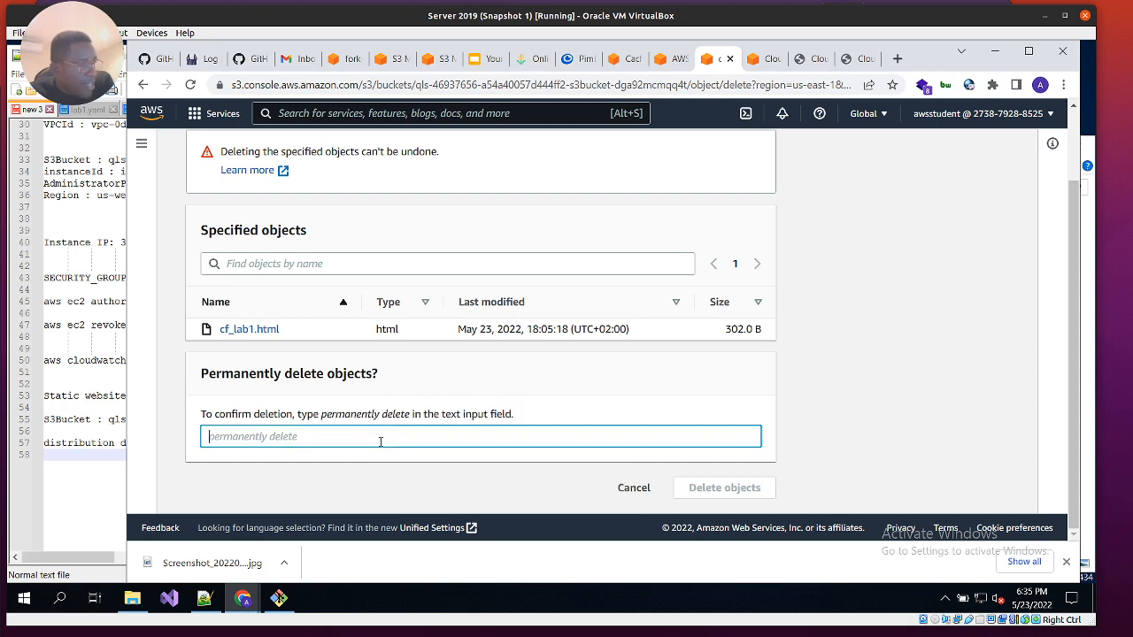
key(ctrl+v)
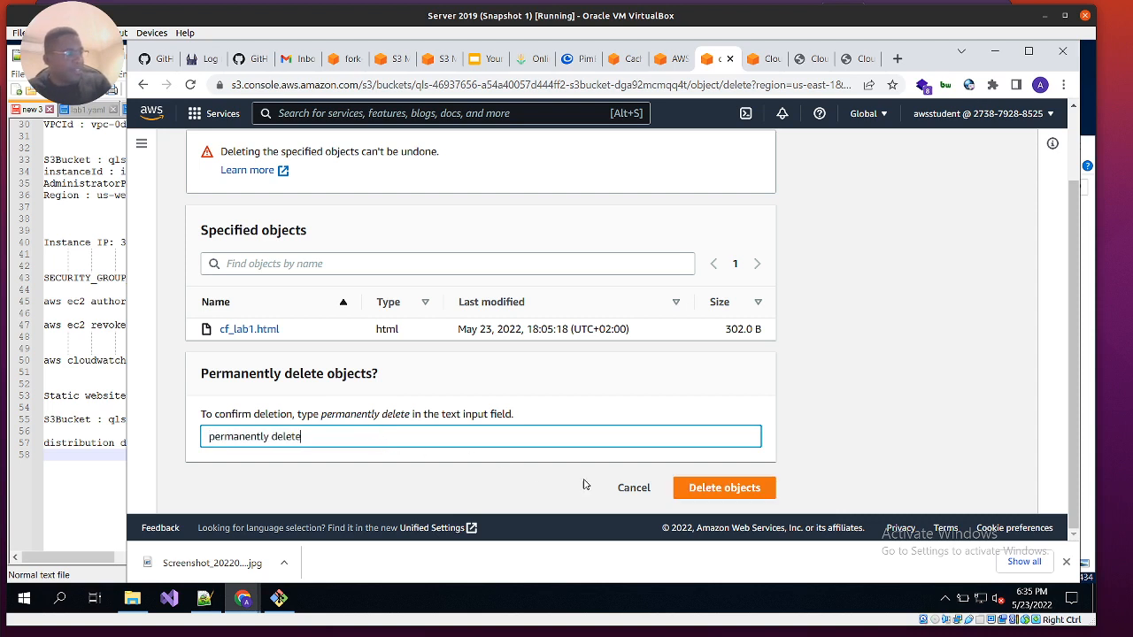
click(735, 489)
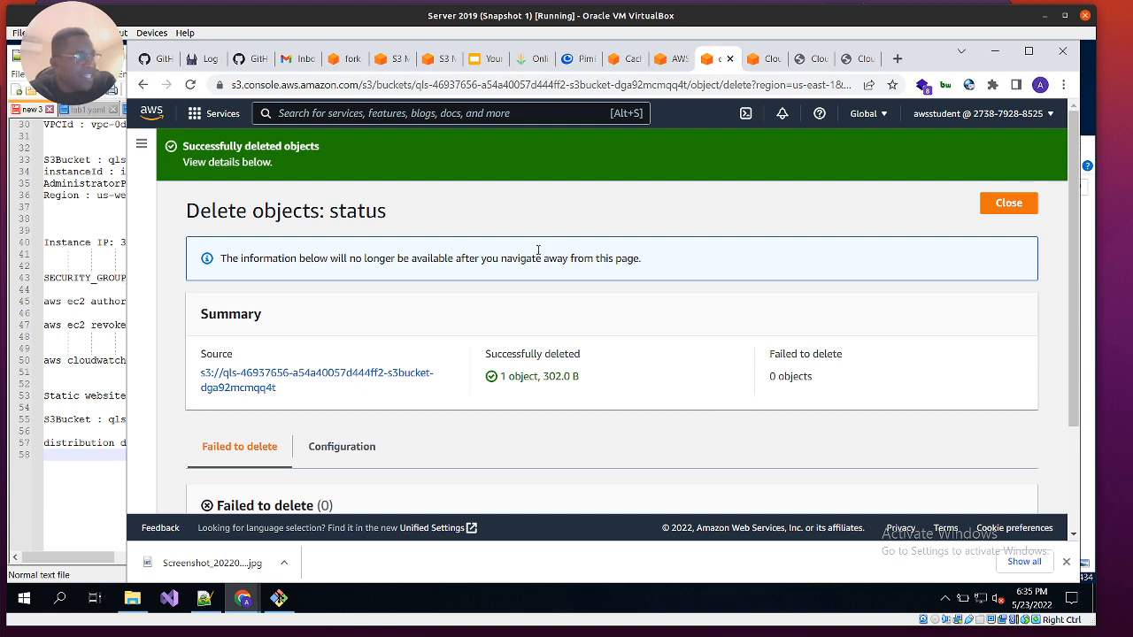
Step: Reload the direct S3 URL of the deleted cf_lab1.html to test whether the page is still available
click(815, 61)
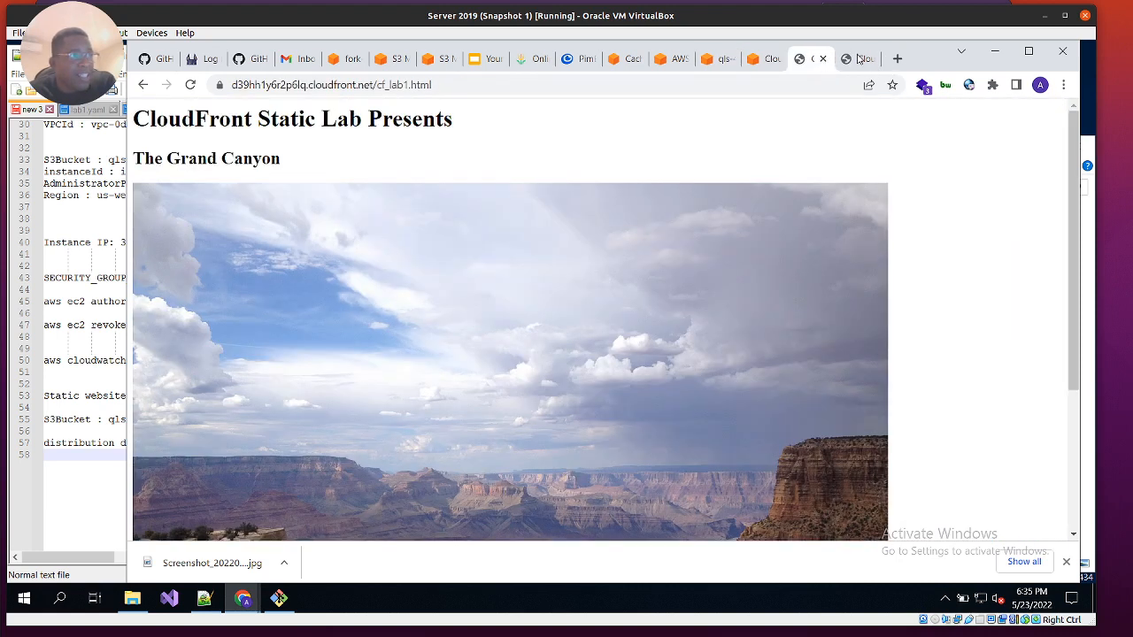
click(857, 59)
click(193, 92)
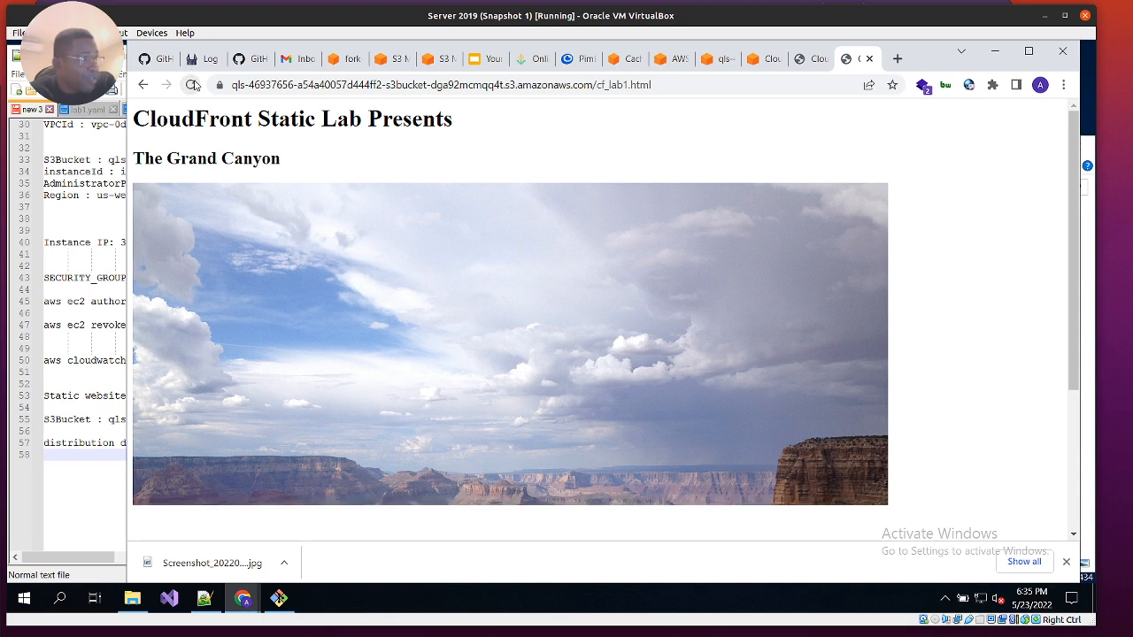
click(193, 85)
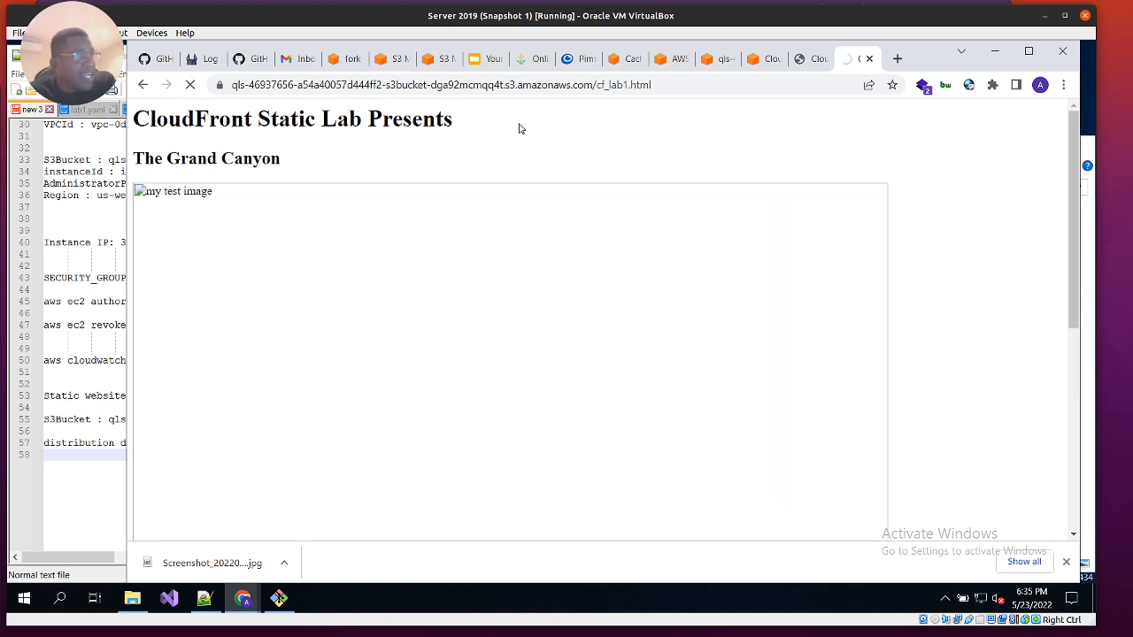
Step: Reload the CloudFront cf_lab1.html page, check its full content, and compare it with the direct S3 page
click(811, 60)
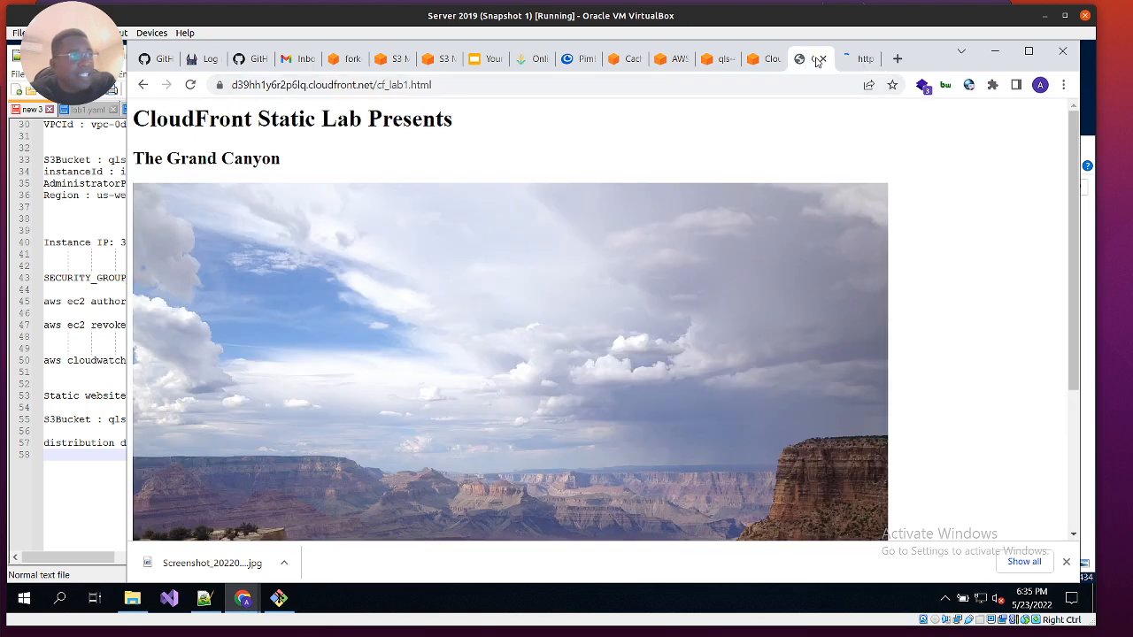
click(190, 84)
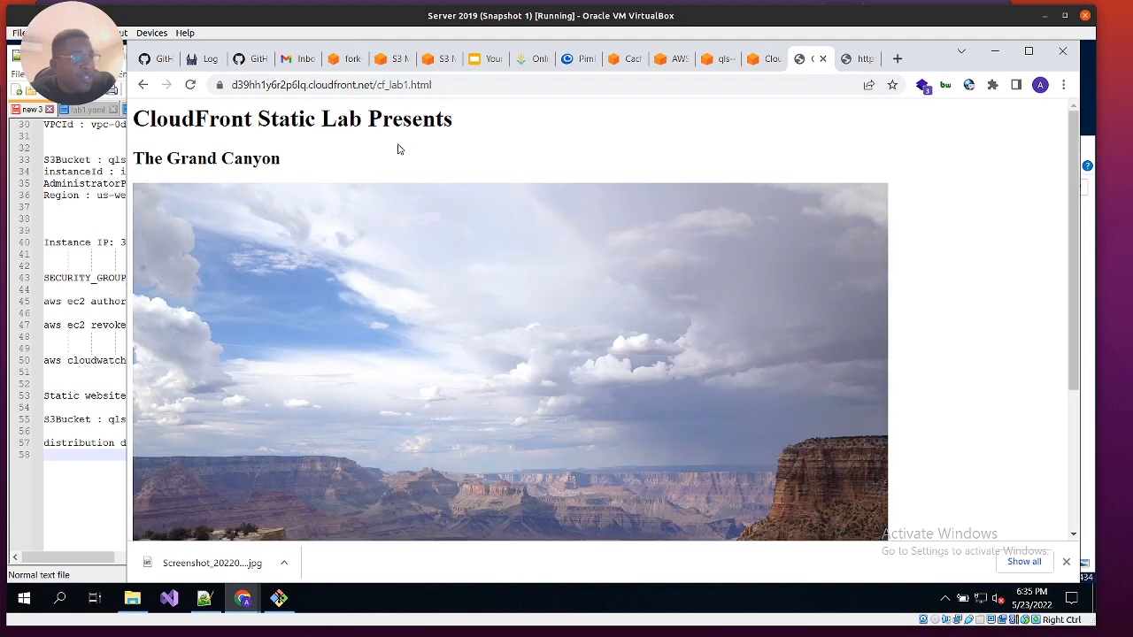
scroll(460, 316, down, 3)
scroll(518, 335, up, 3)
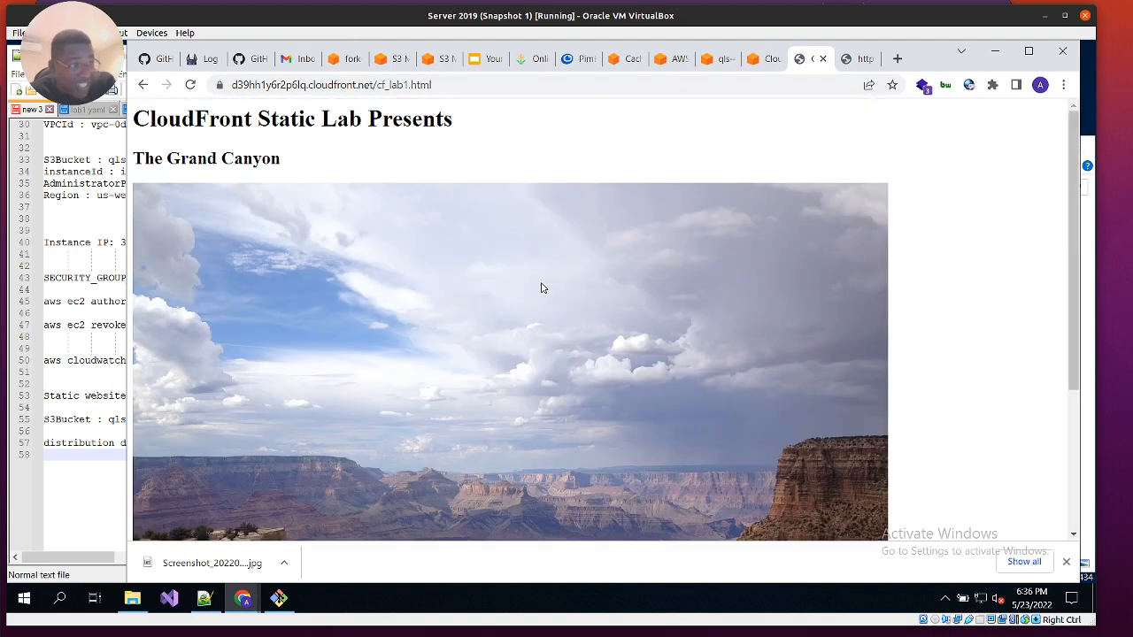
click(857, 60)
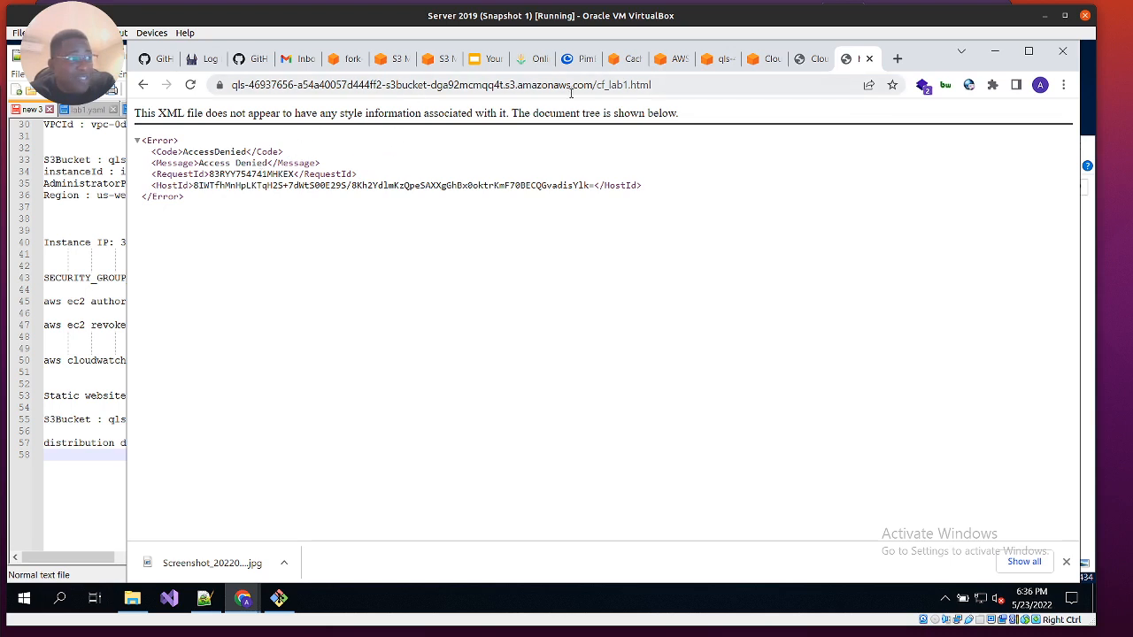
click(812, 58)
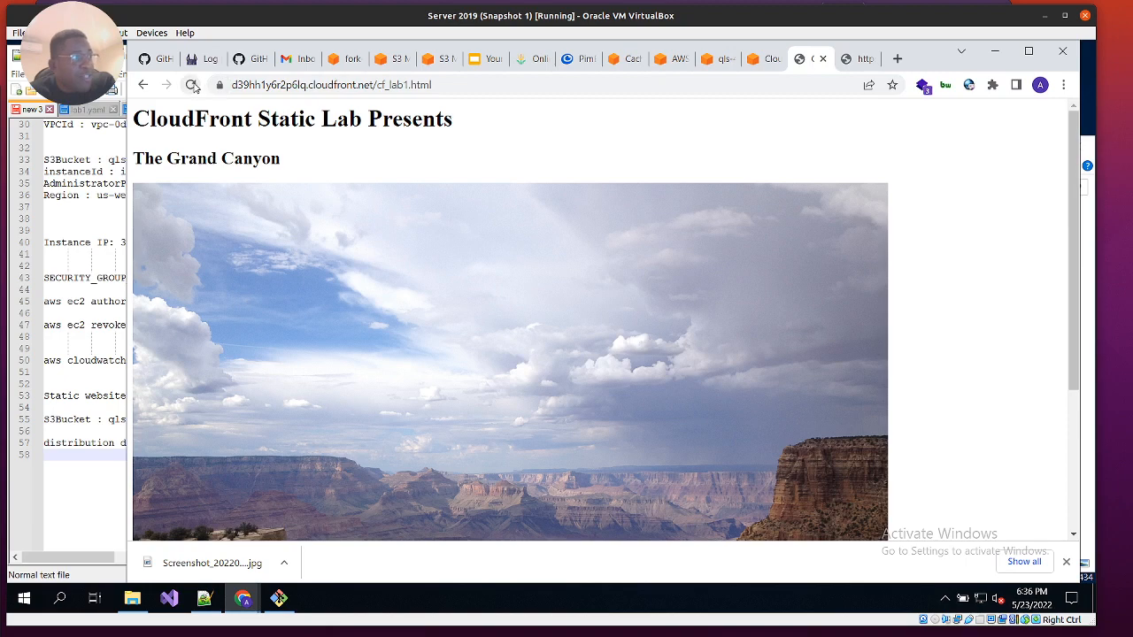
Step: Reload the CloudFront cf_lab1.html page again and look through it from heading to the end of the image
click(191, 85)
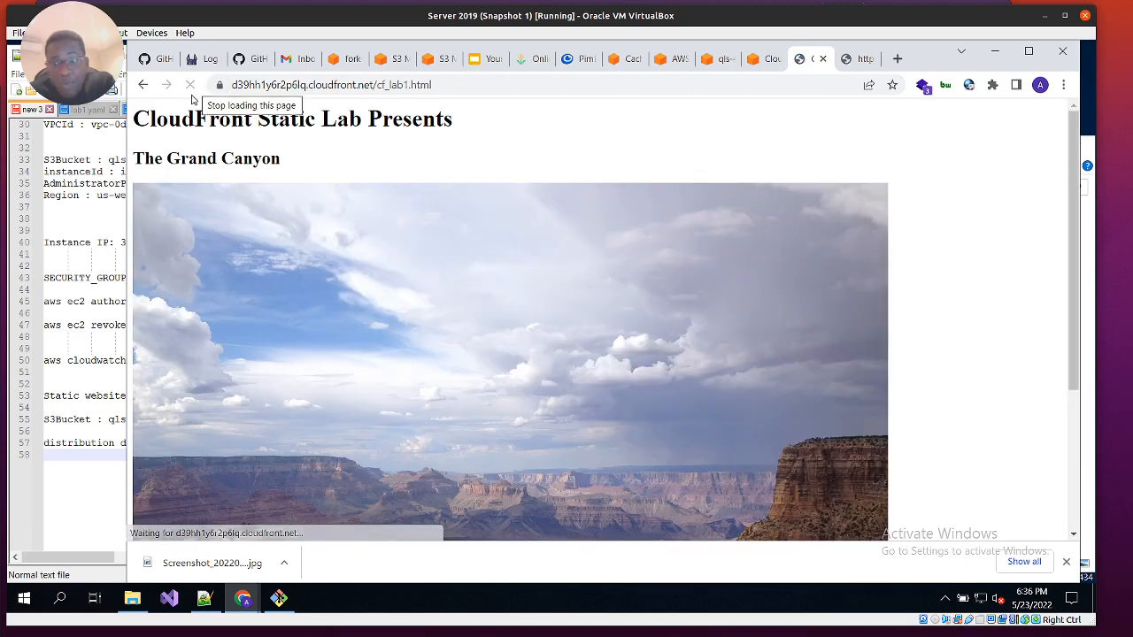
scroll(379, 265, down, 2)
scroll(378, 265, down, 1)
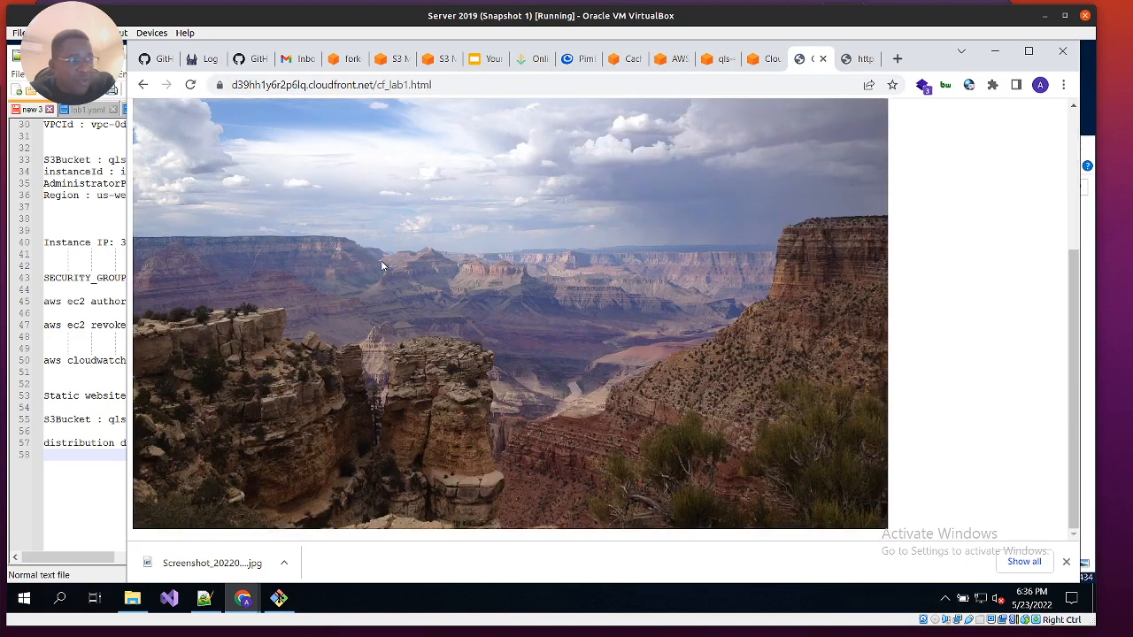
scroll(379, 266, up, 3)
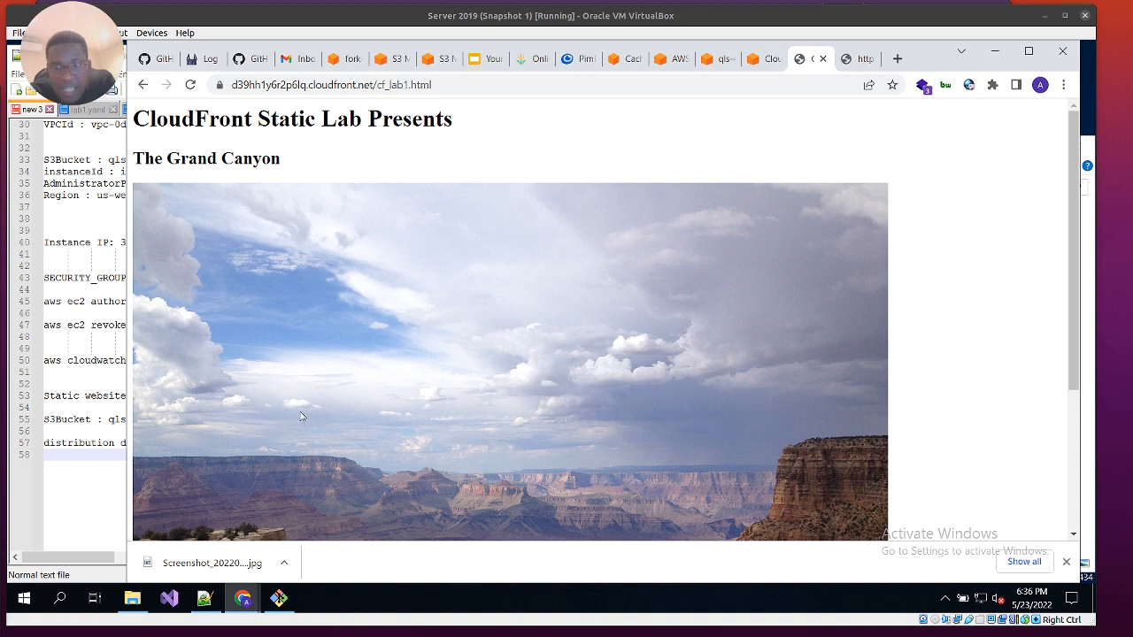
Step: Return to the S3 bucket list and open the objects of bucket qls-46937656-a54a40057d444ff2-s3bucket-dga92mcmqq4t
click(714, 62)
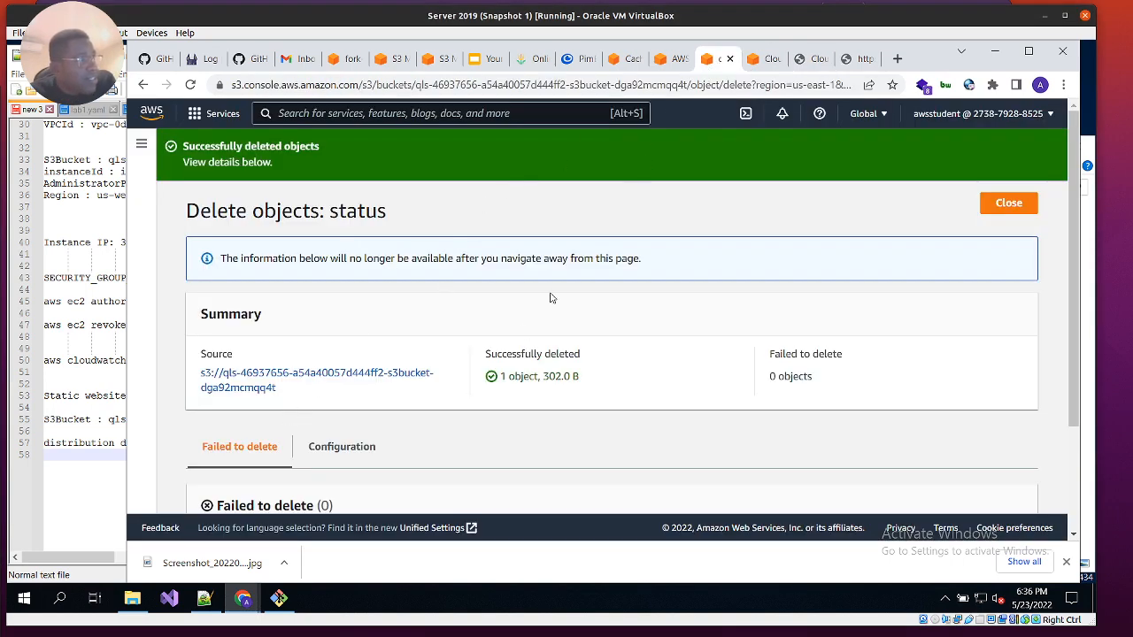
scroll(513, 345, down, 2)
scroll(510, 341, up, 2)
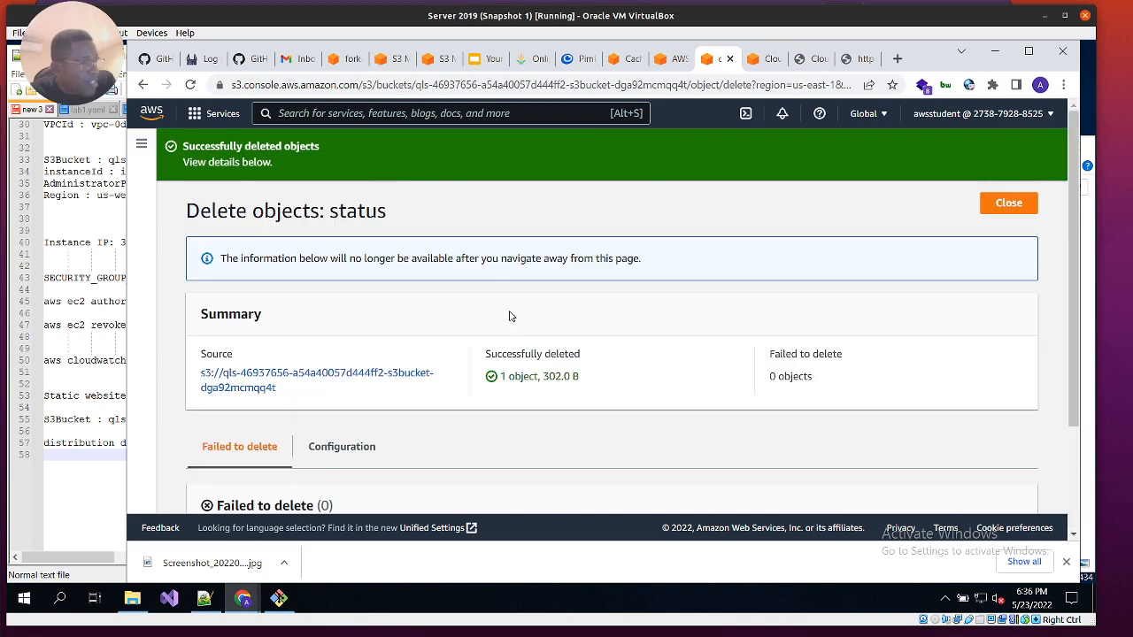
click(140, 143)
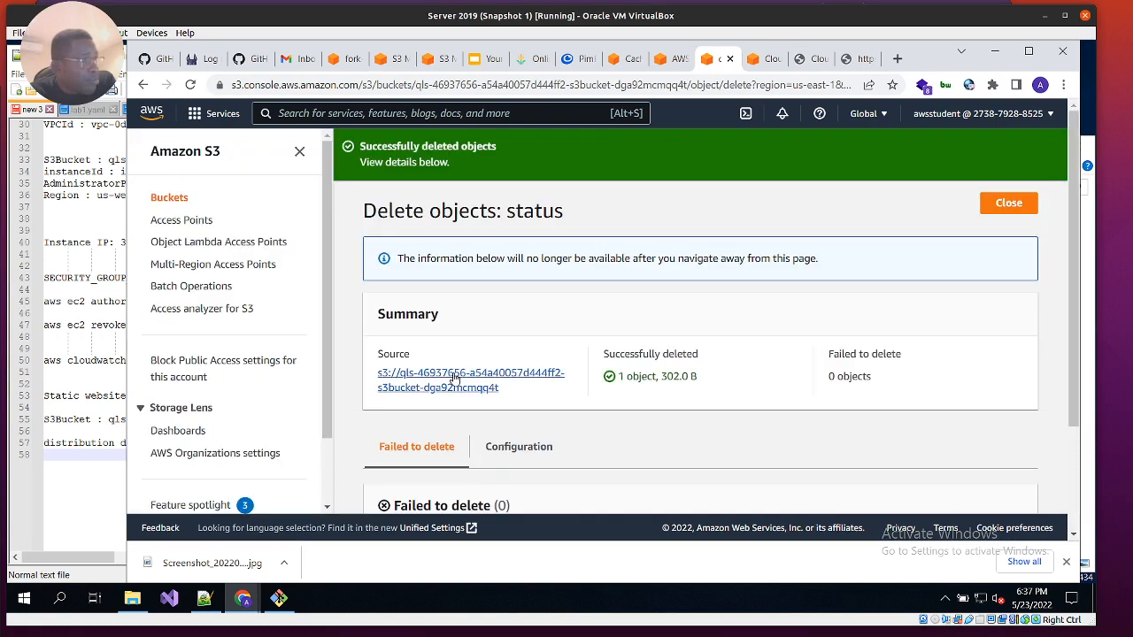
click(165, 196)
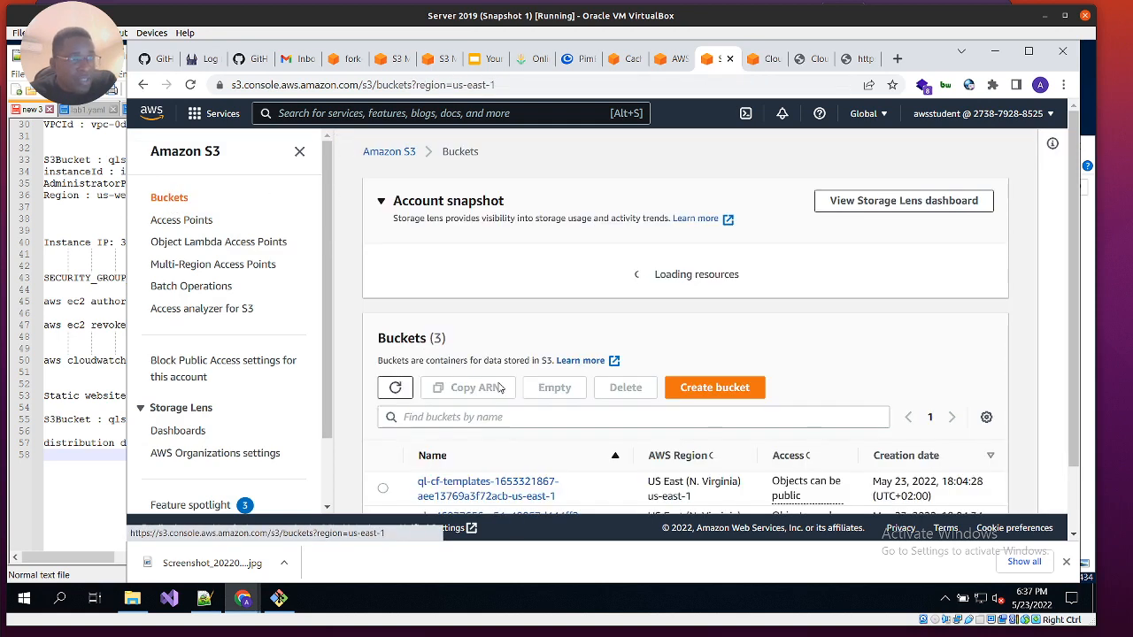
scroll(571, 436, down, 1)
click(489, 452)
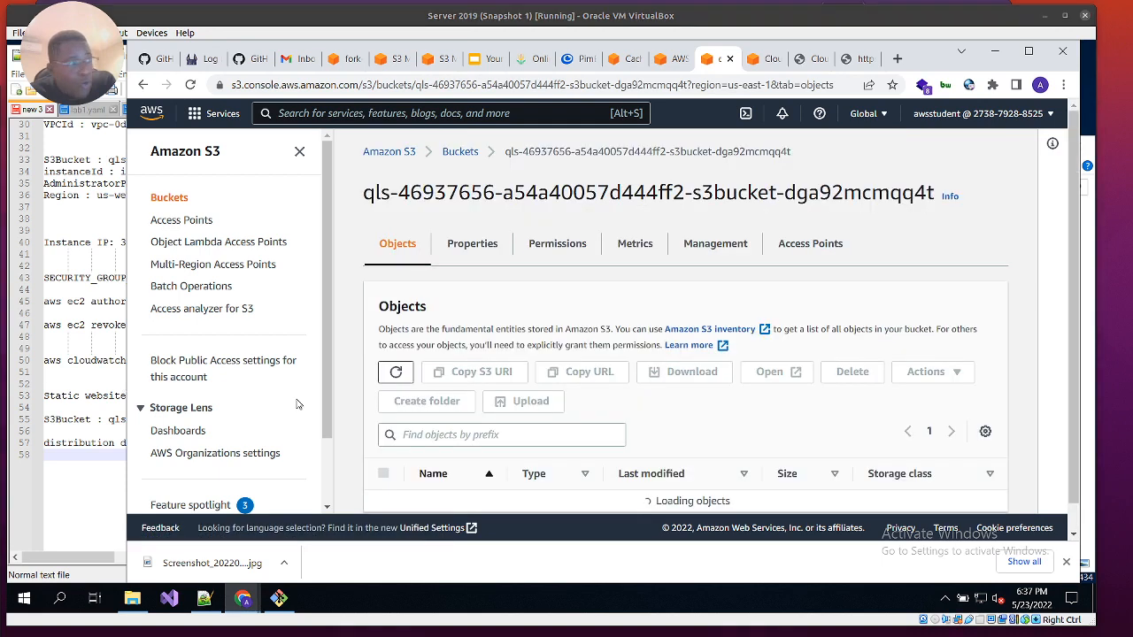
scroll(506, 412, down, 1)
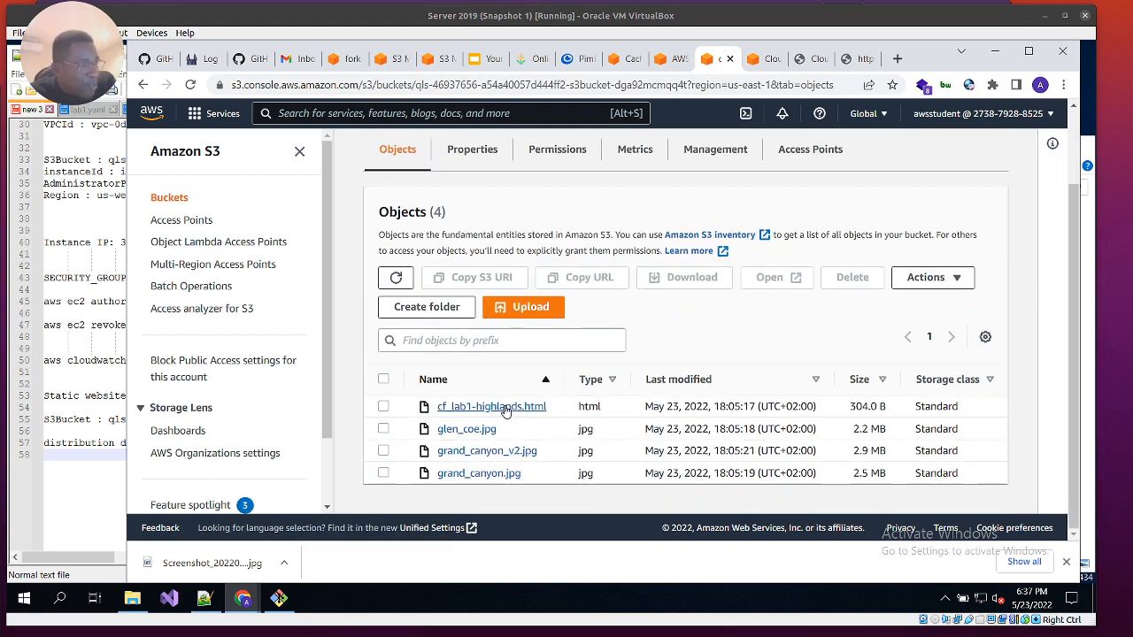
Step: Rename the object cf_lab1-highlands.html to cf_lab1.html and save the change
click(383, 406)
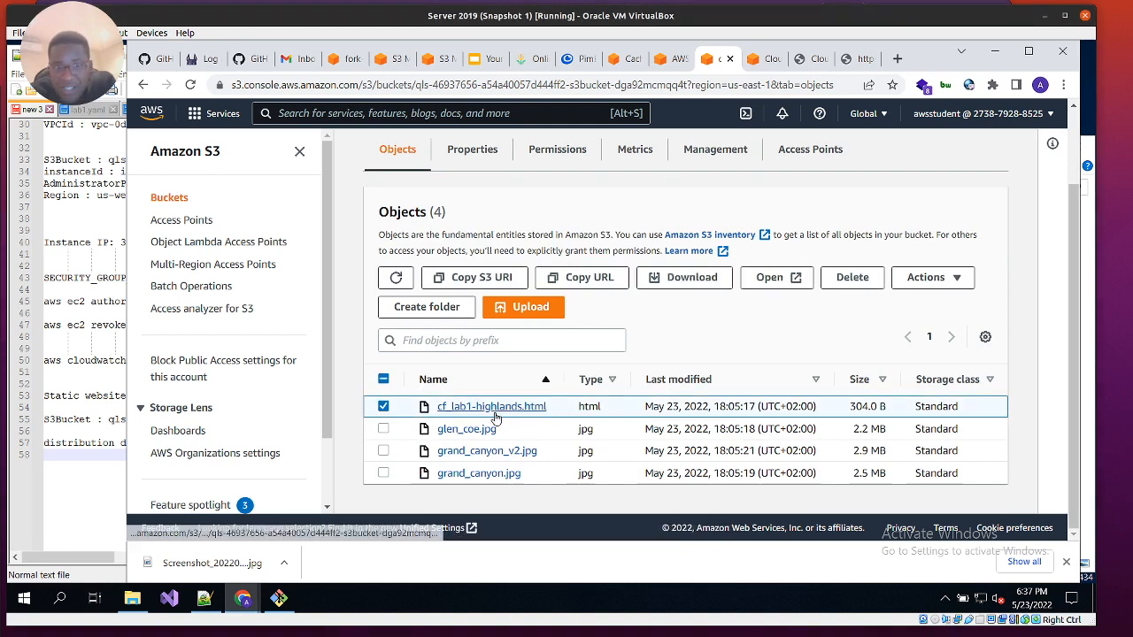
click(959, 280)
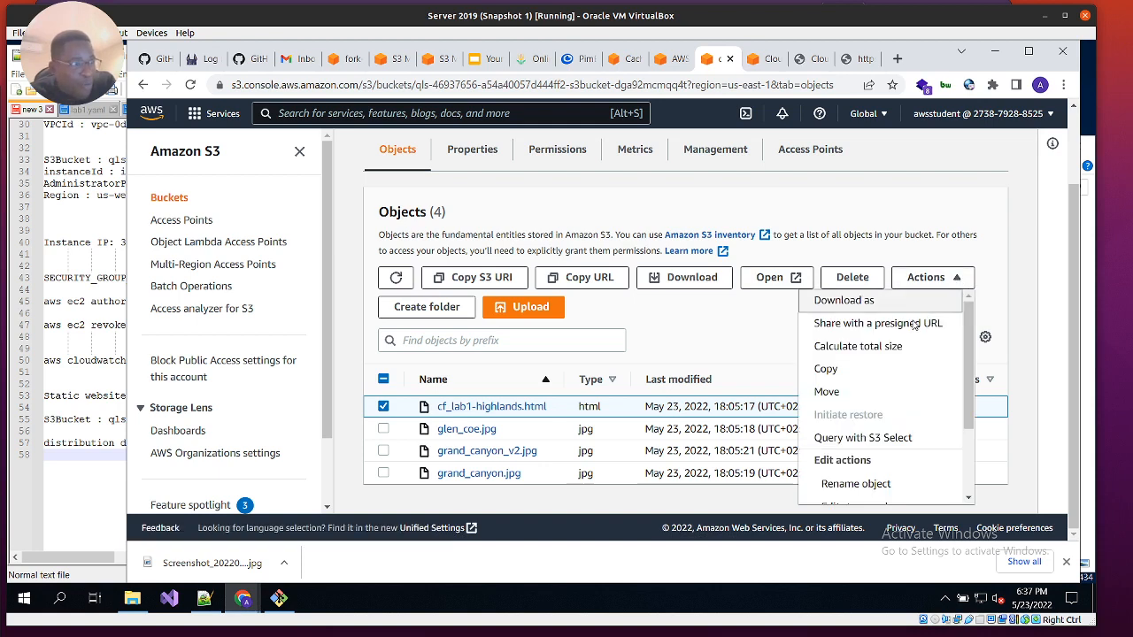
click(846, 485)
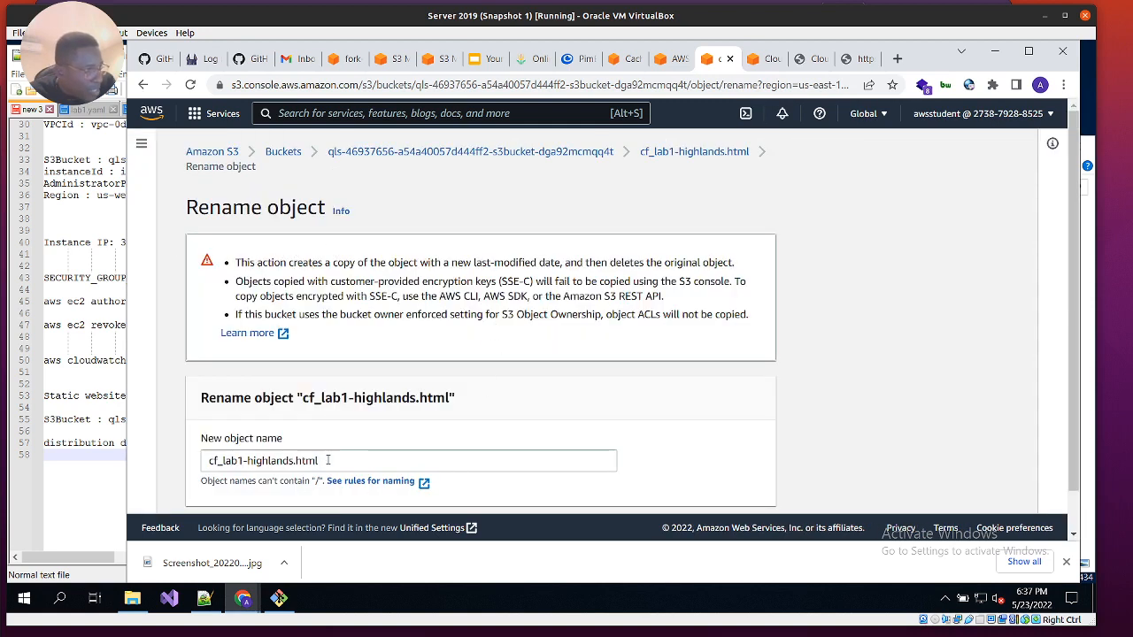
drag(293, 461, 247, 461)
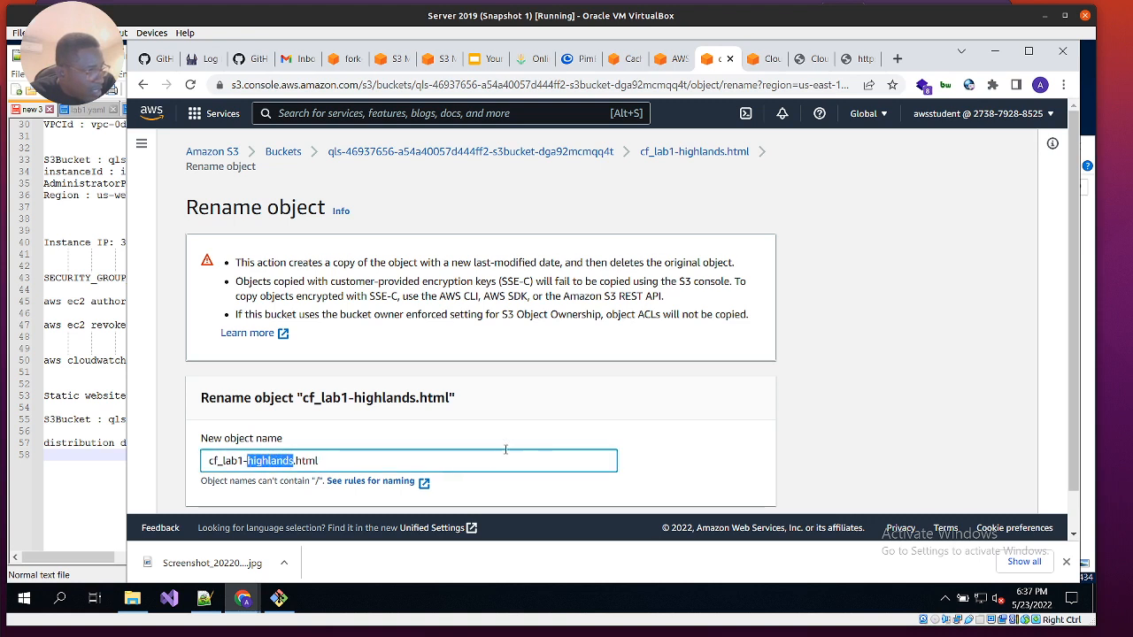
key(BackSpace)
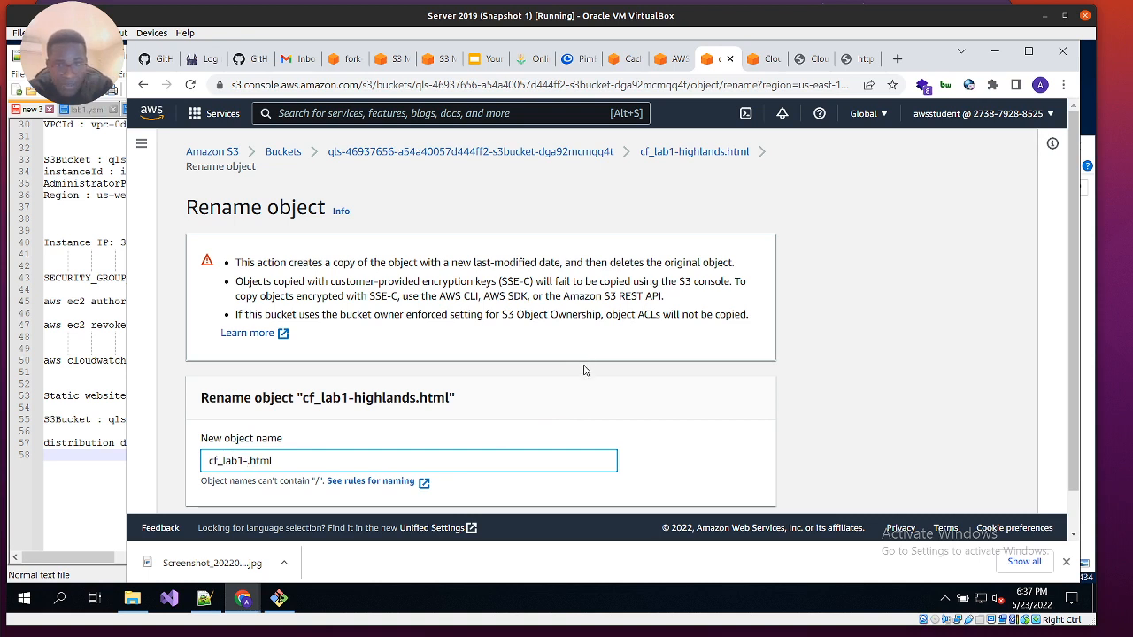
key(BackSpace)
scroll(544, 433, down, 1)
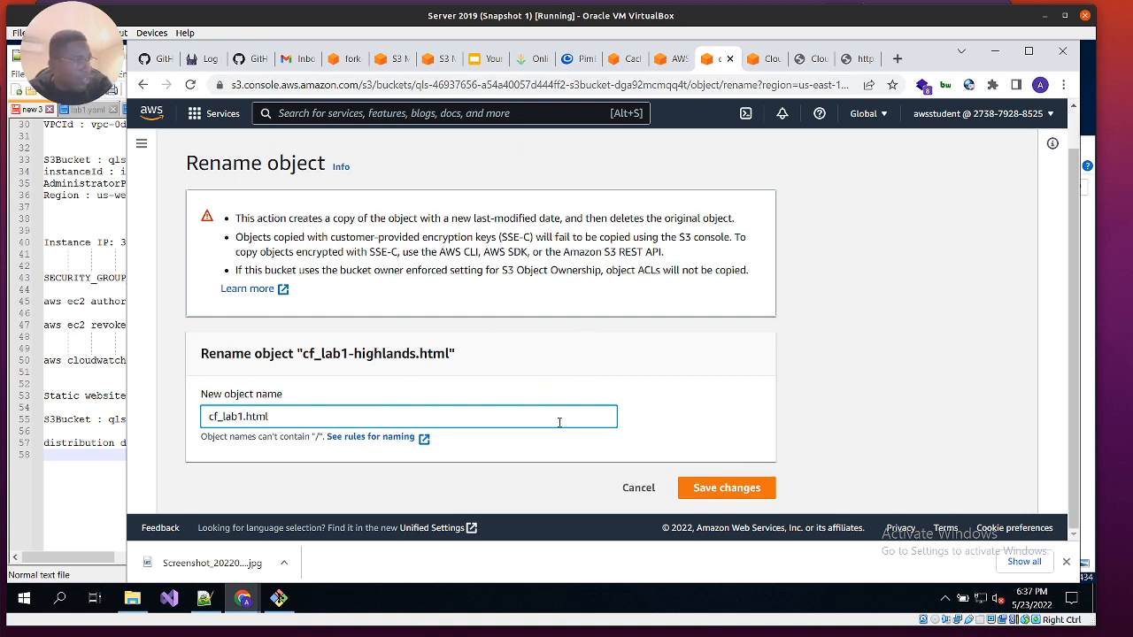
click(754, 494)
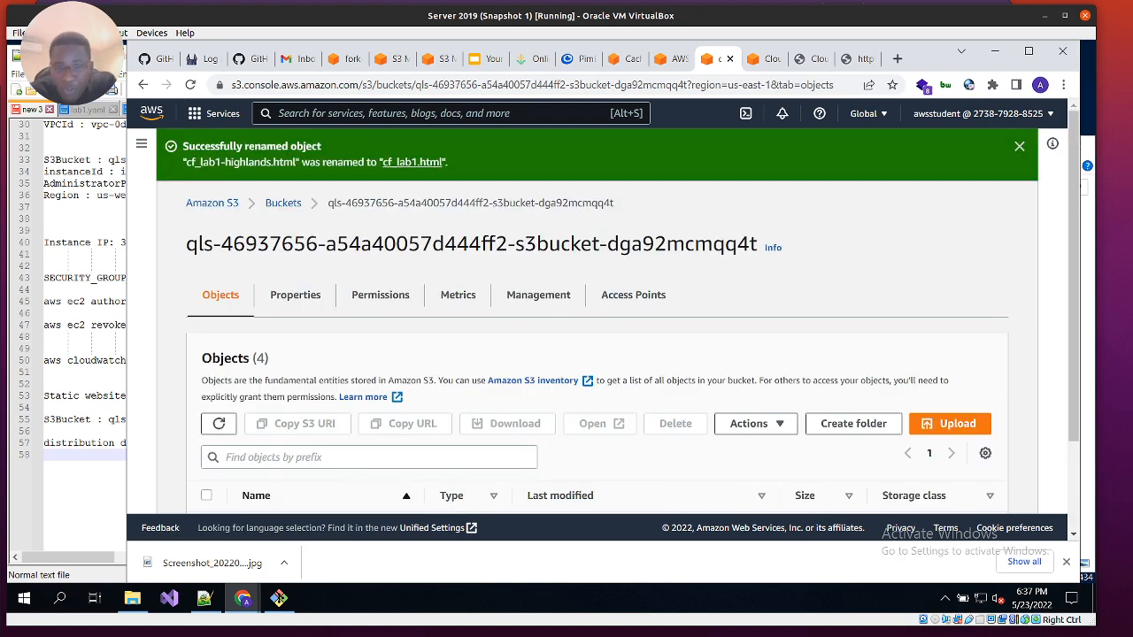
scroll(673, 403, down, 2)
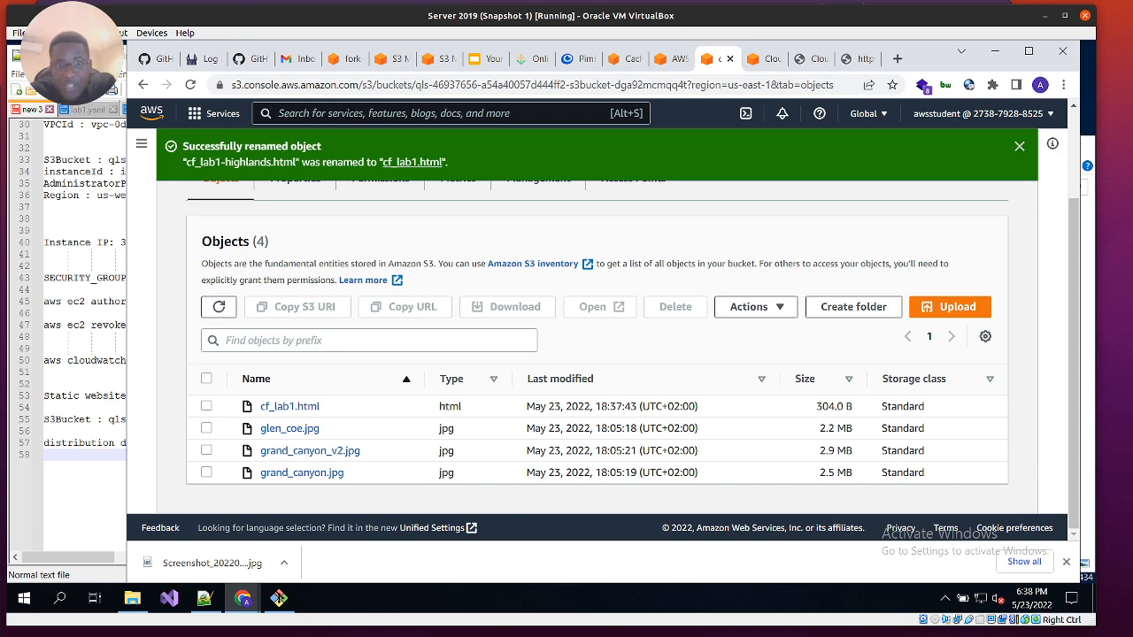
Step: Reload both the direct S3 page and the CloudFront page of cf_lab1.html and compare the content they serve
click(805, 60)
click(863, 58)
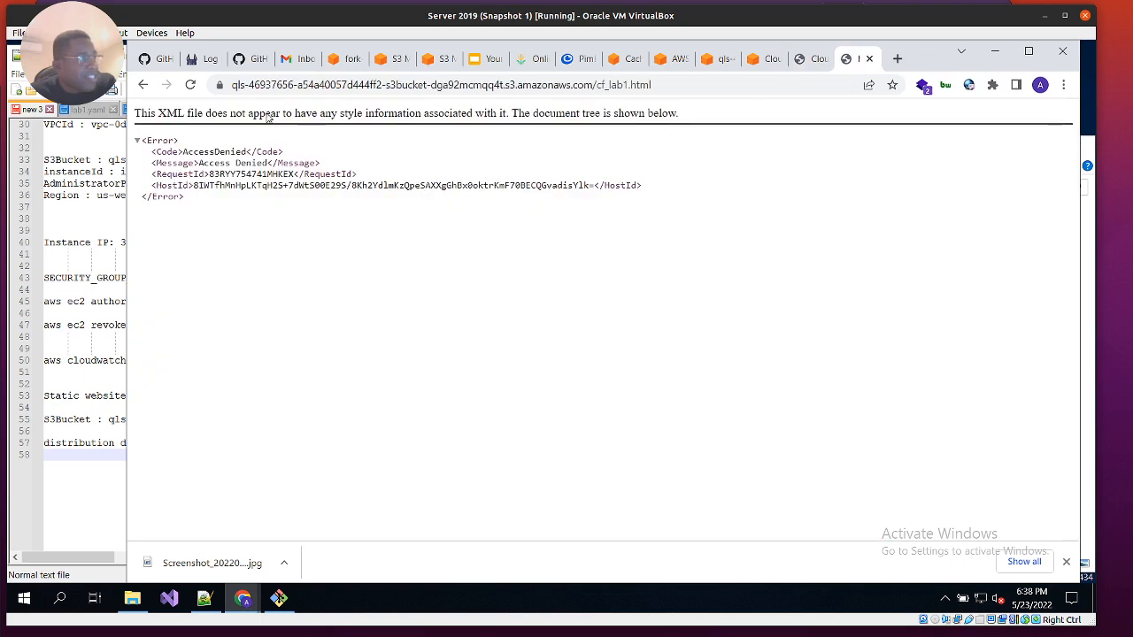
click(193, 84)
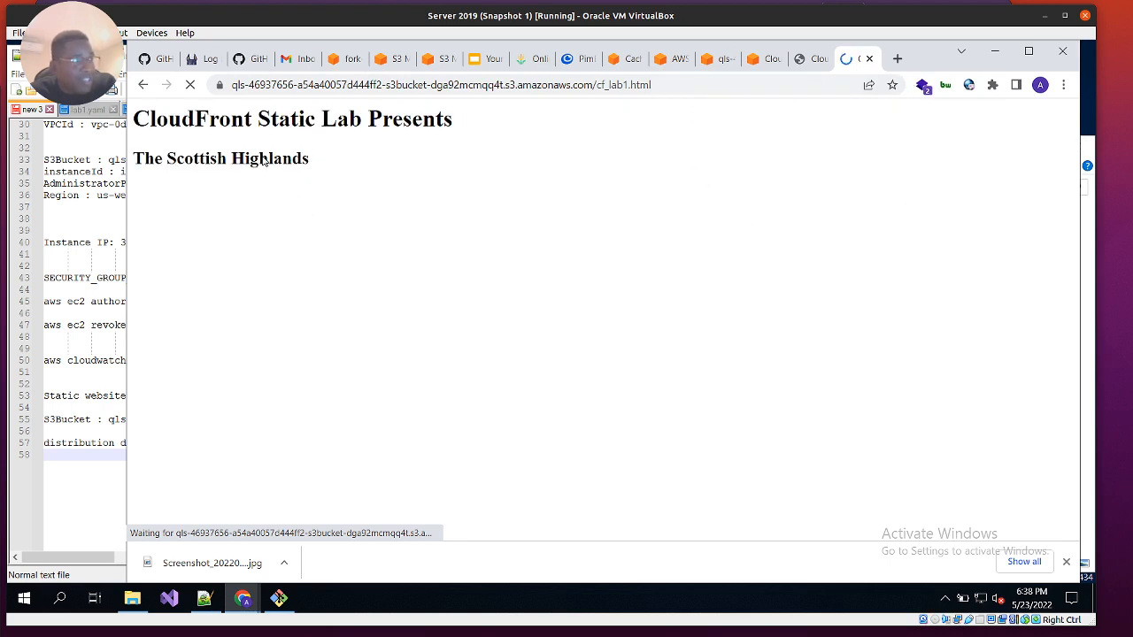
click(806, 58)
click(190, 84)
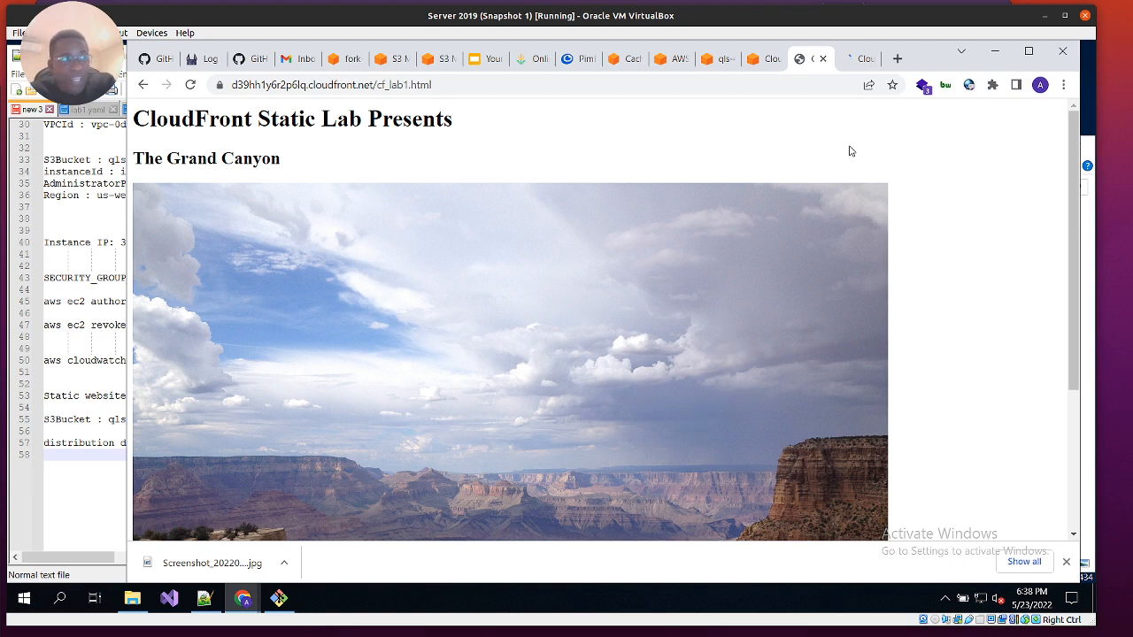
click(193, 87)
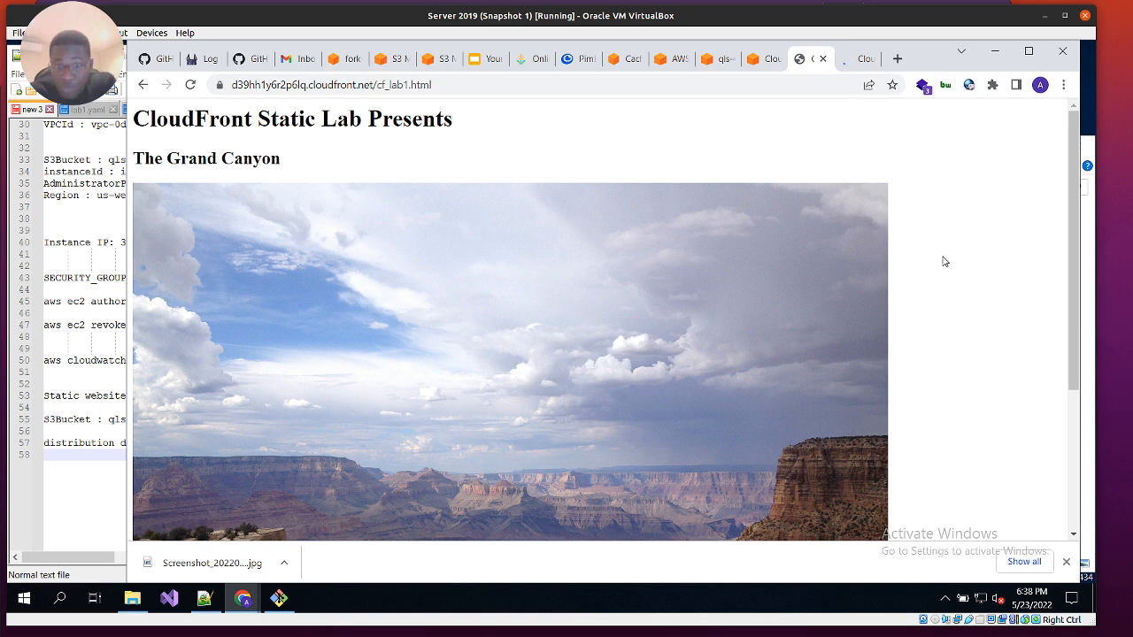
click(863, 68)
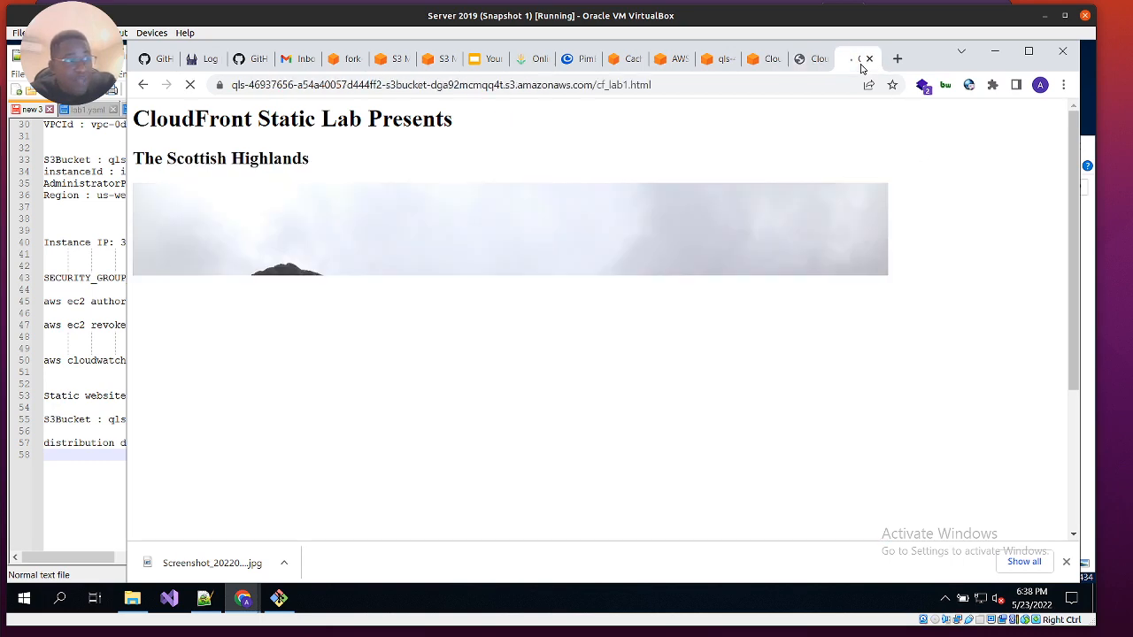
click(815, 60)
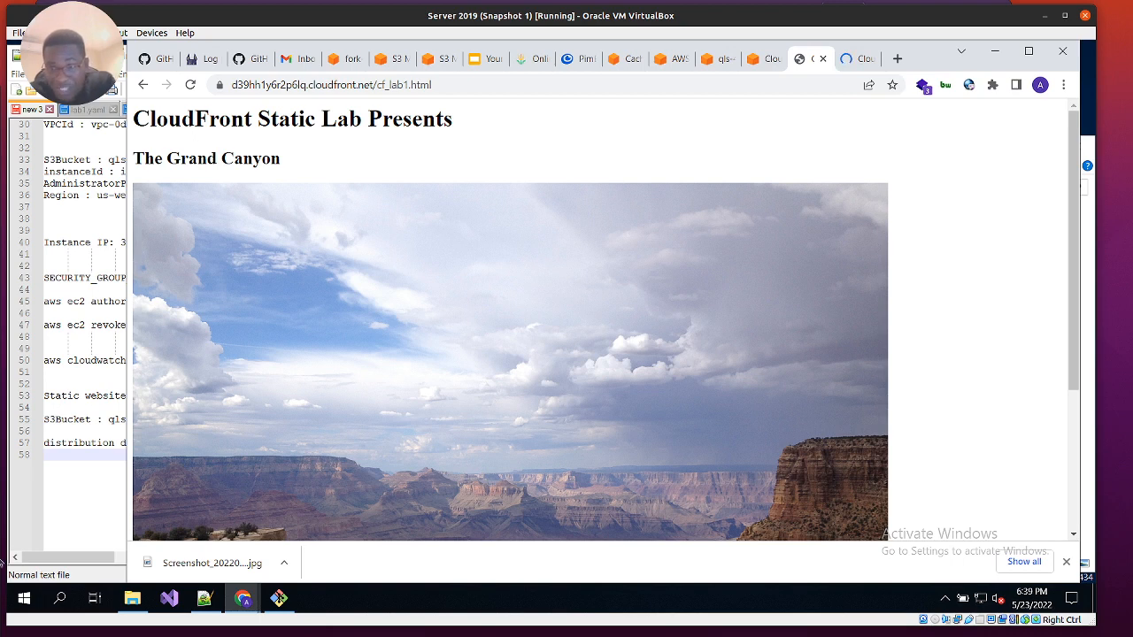
Step: Create an invalidation on the CloudFront distribution for the object path /cf_lab1.html, copying the object name from the S3 bucket's object list
key(ctrl+shift+Tab)
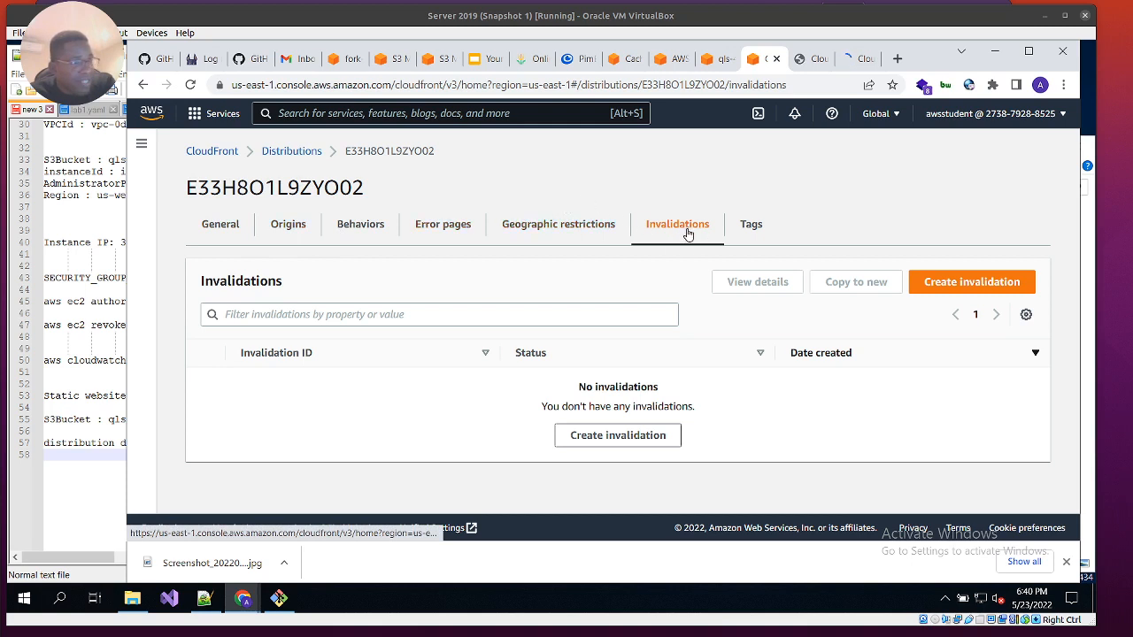
click(961, 285)
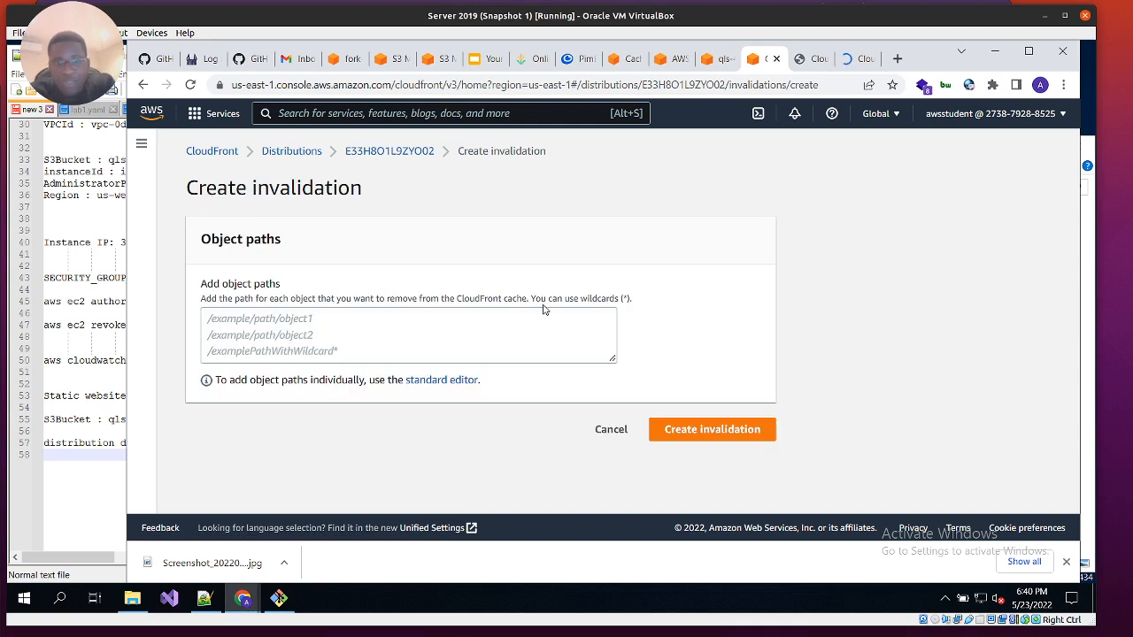
click(293, 325)
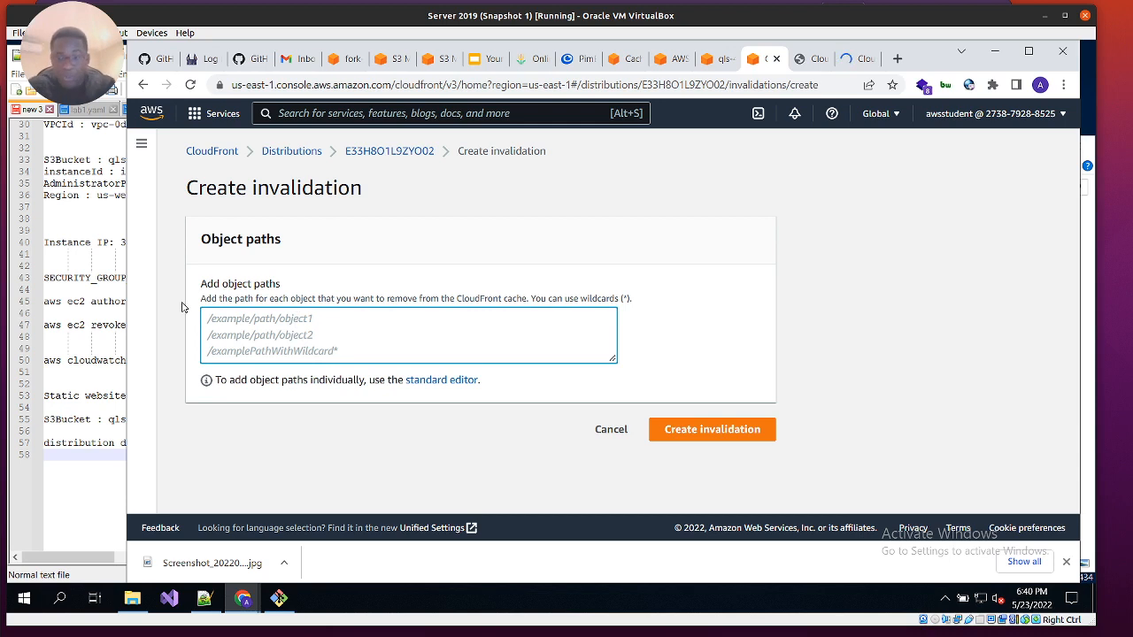
text(/)
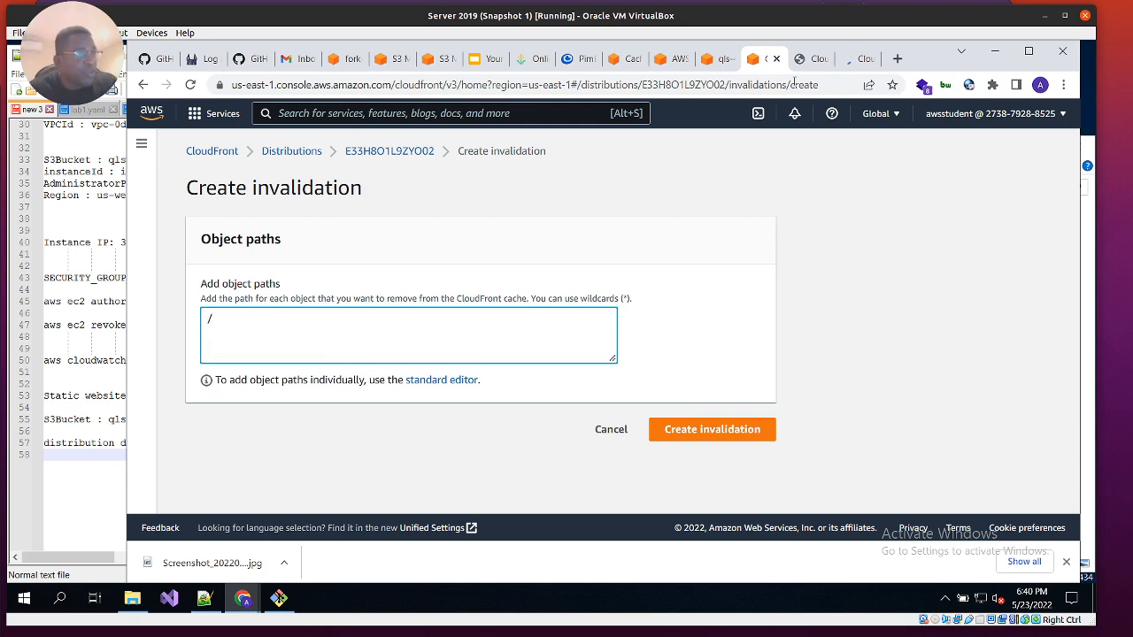
click(715, 61)
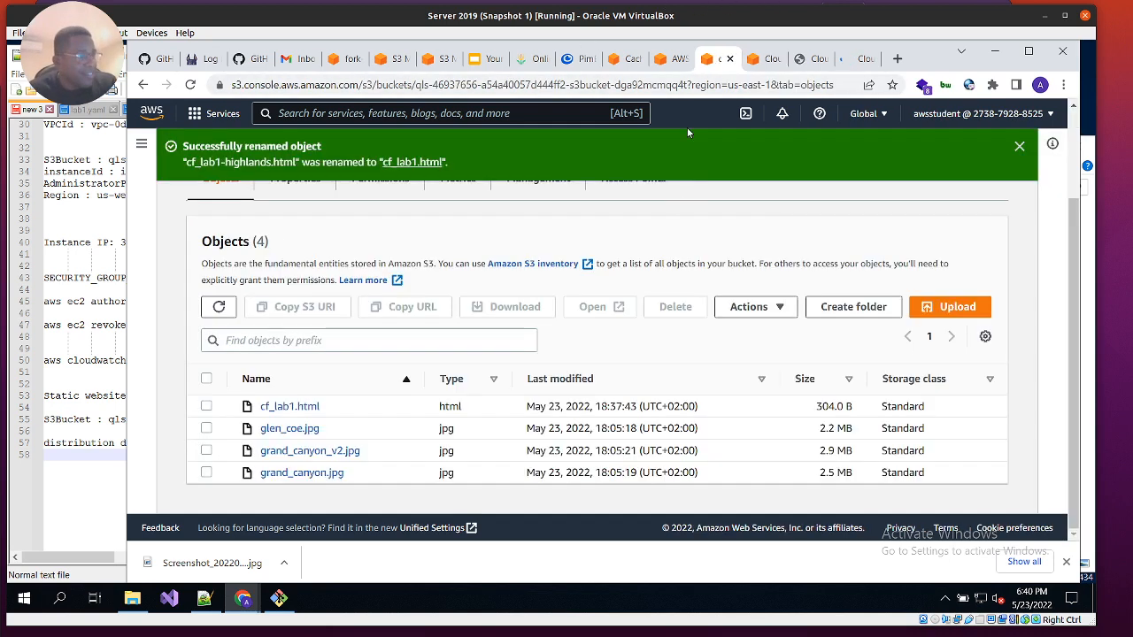
drag(322, 407, 262, 413)
right_click(269, 409)
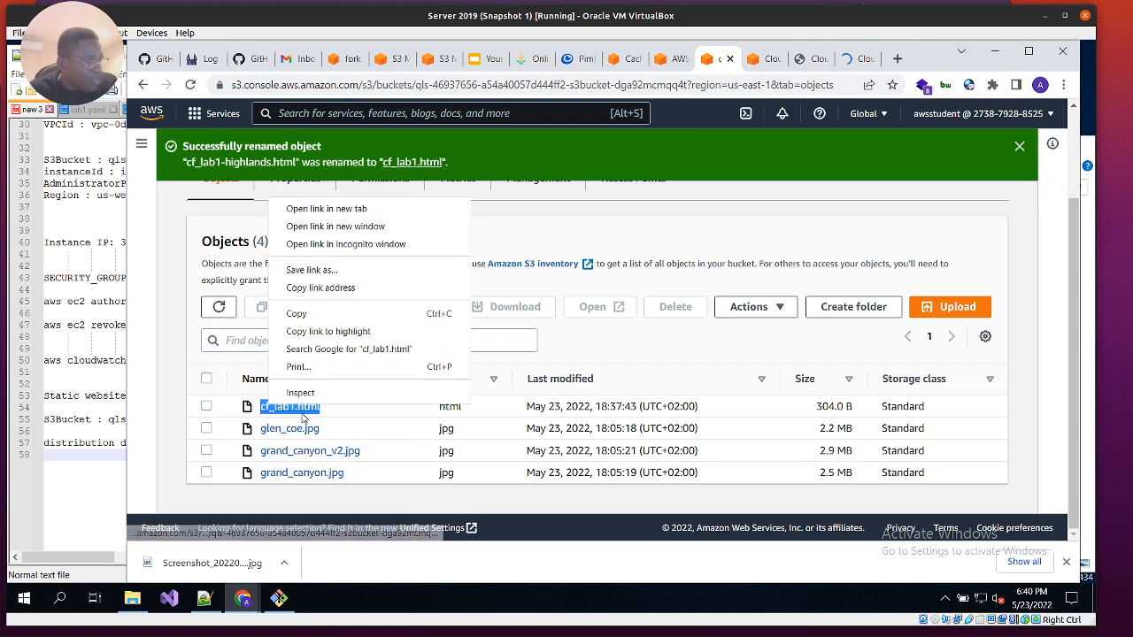
click(306, 315)
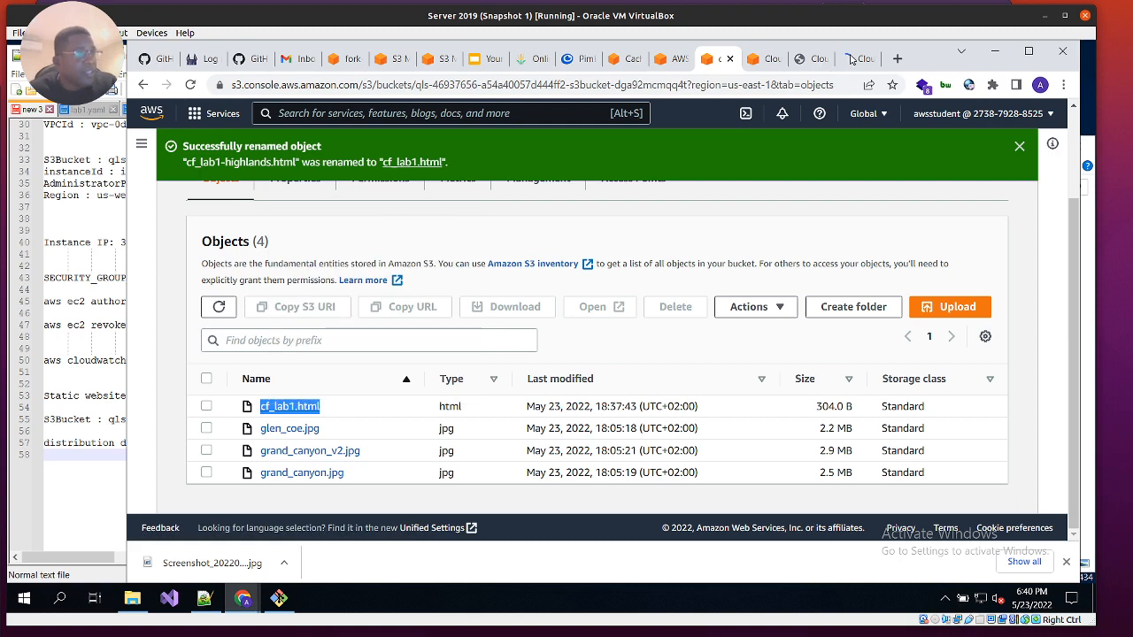
click(850, 59)
click(767, 58)
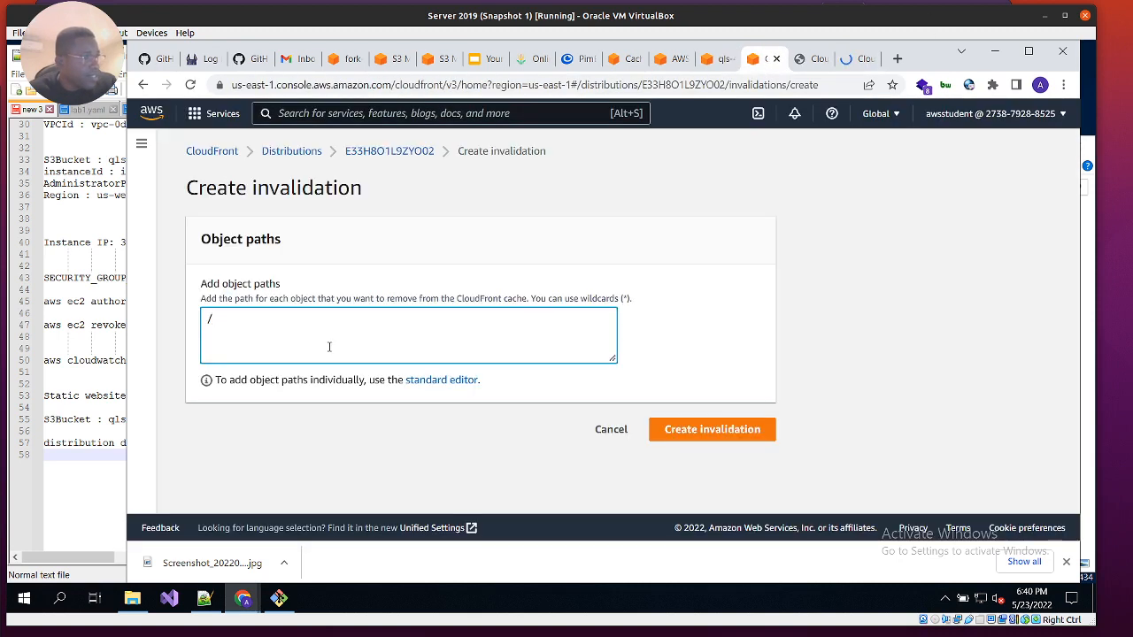
key(ctrl+v)
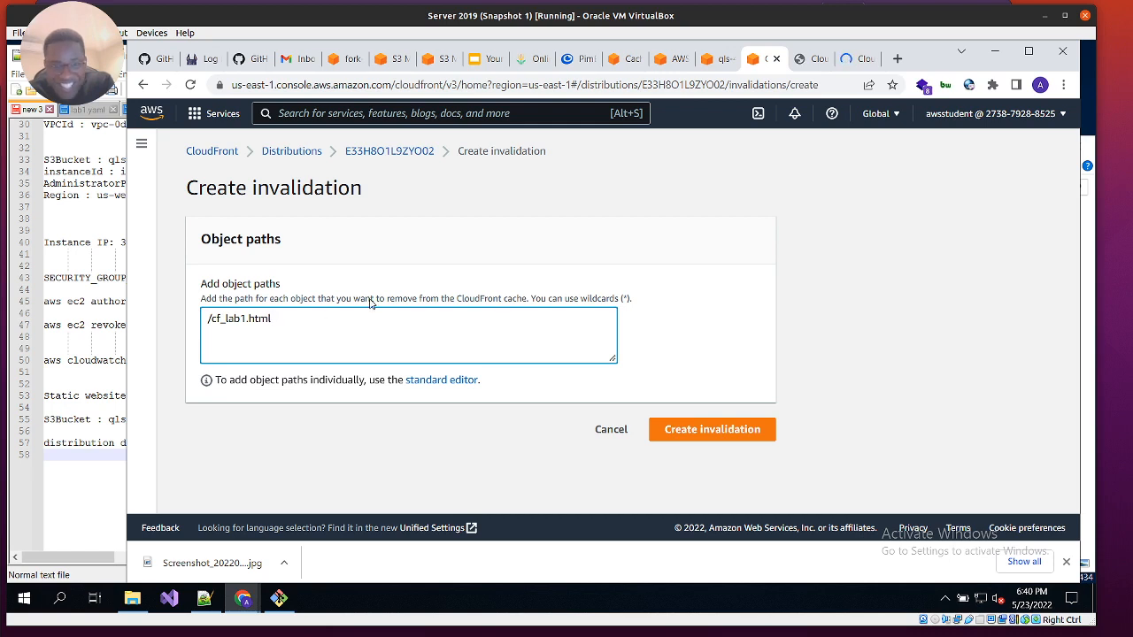
click(713, 437)
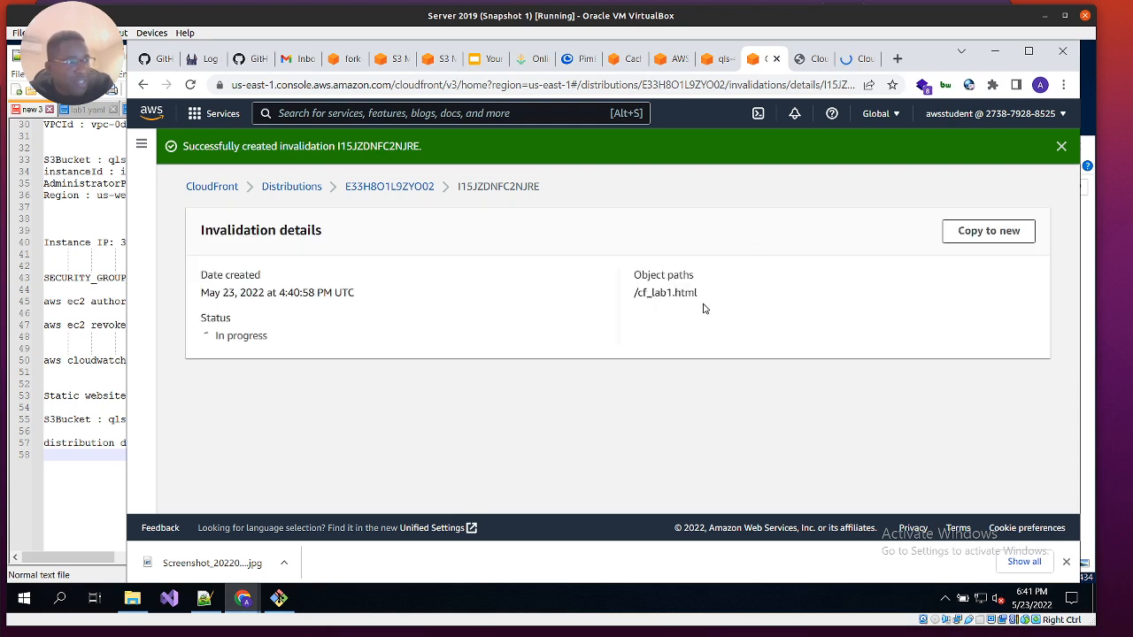
Step: Reload the CloudFront cf_lab1.html page to check which version it serves after the invalidation
click(814, 61)
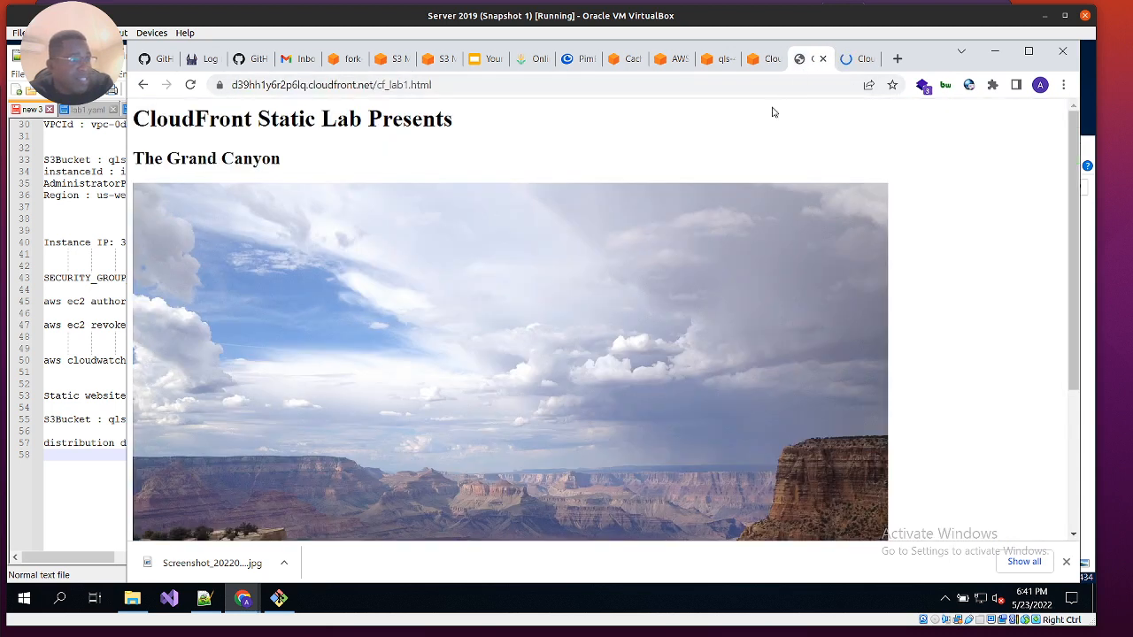
click(190, 85)
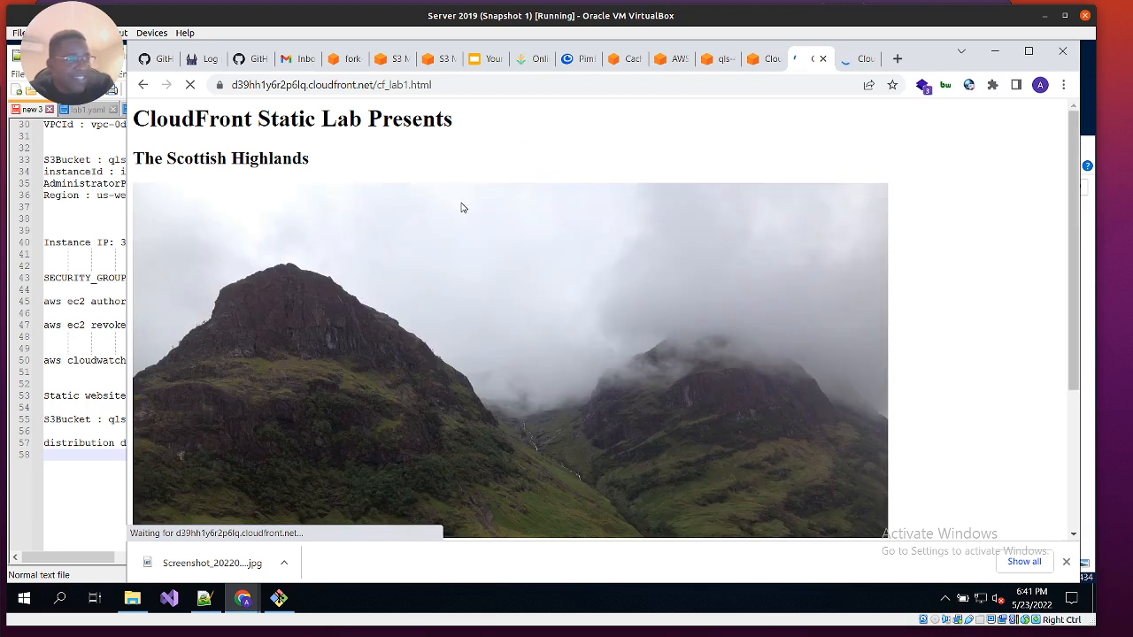
Step: Examine the refreshed CloudFront cf_lab1.html page over its full length and compare it with the direct S3 page of the same object
scroll(516, 293, down, 4)
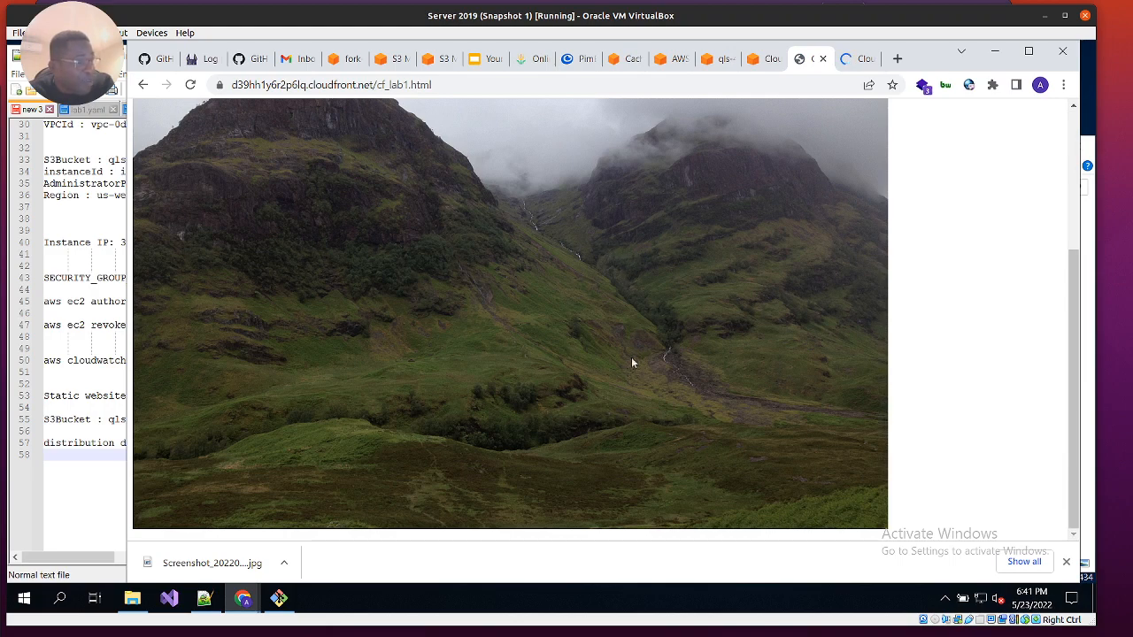
scroll(534, 256, up, 4)
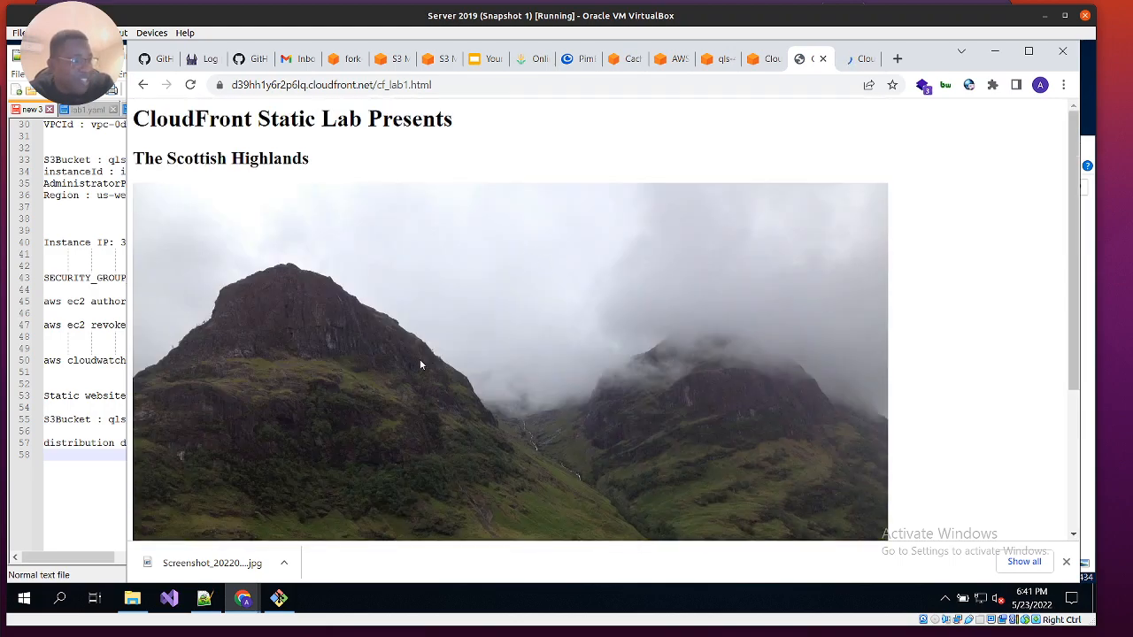
click(863, 58)
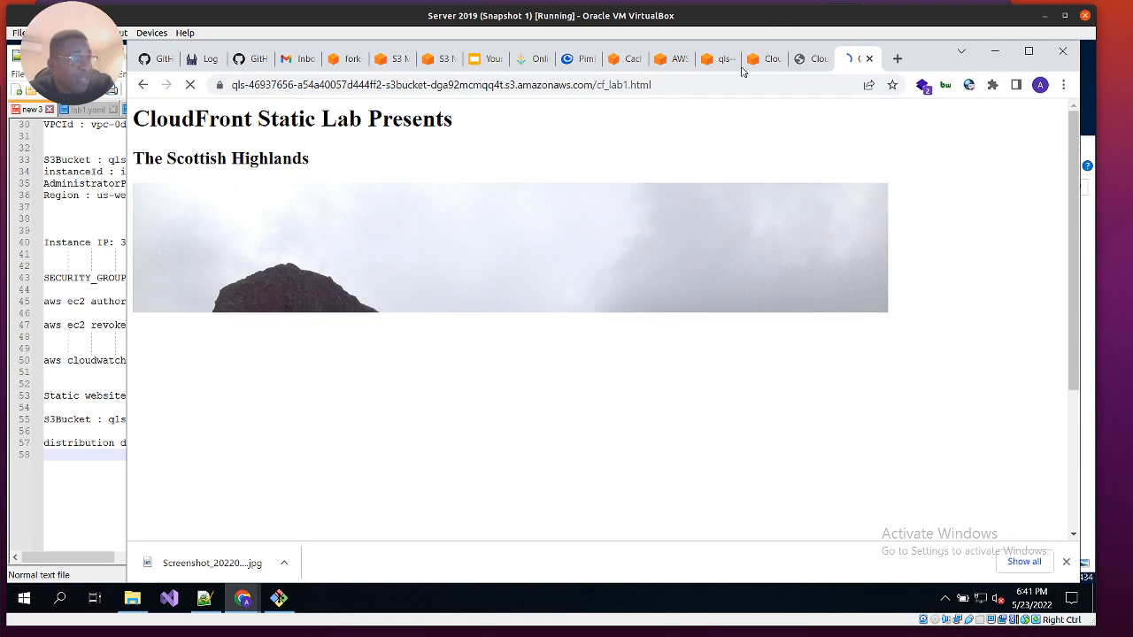
click(808, 59)
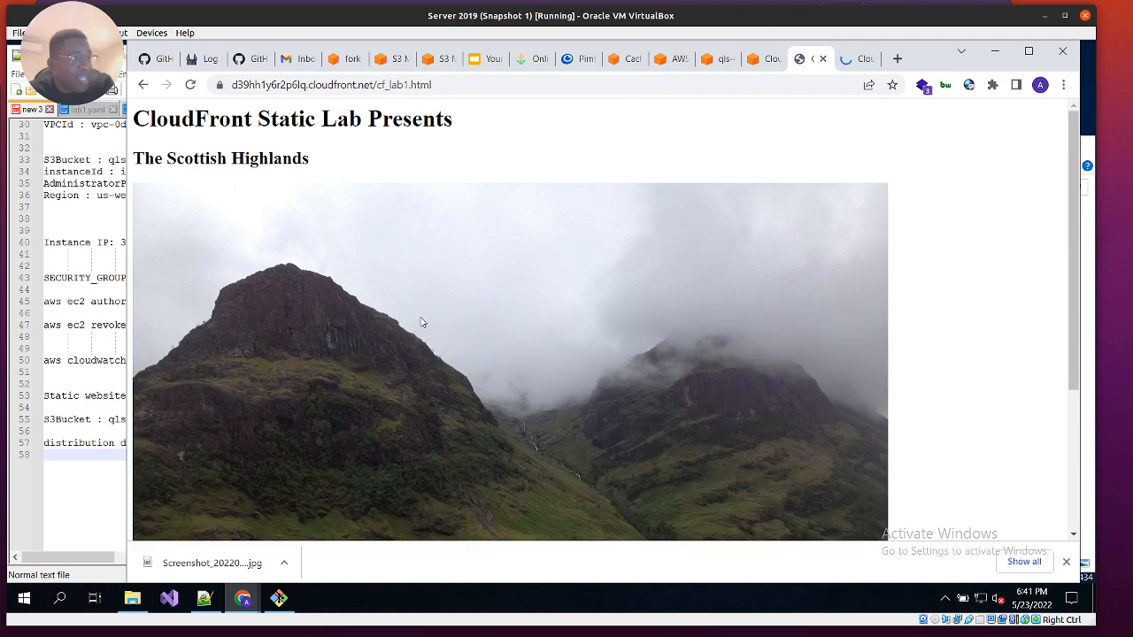
scroll(422, 322, down, 2)
scroll(435, 304, up, 2)
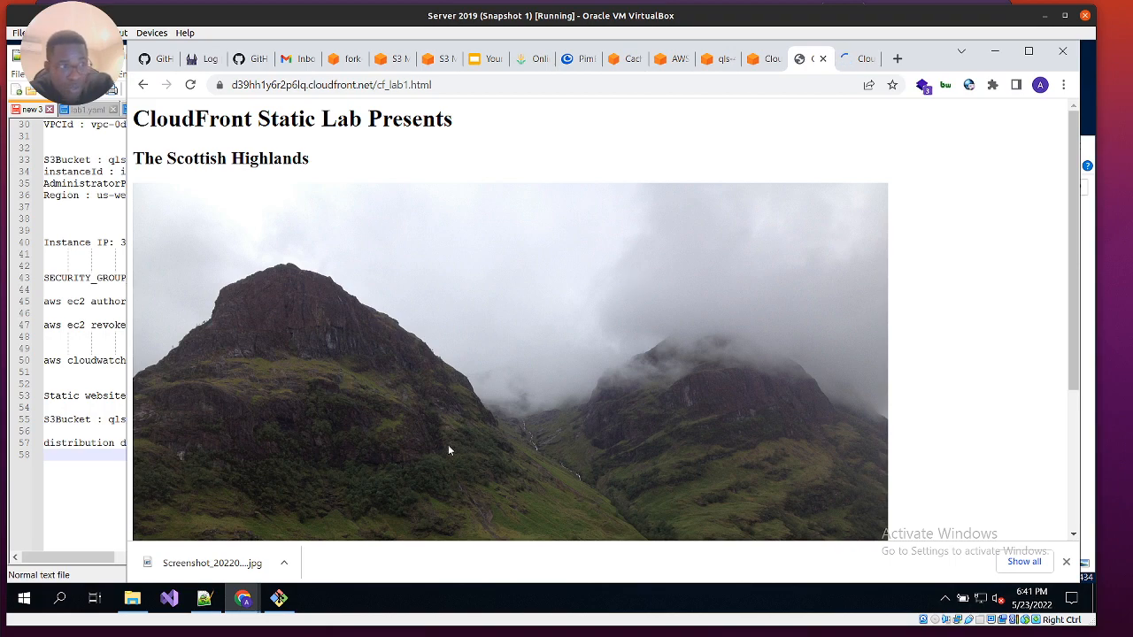
scroll(658, 329, down, 3)
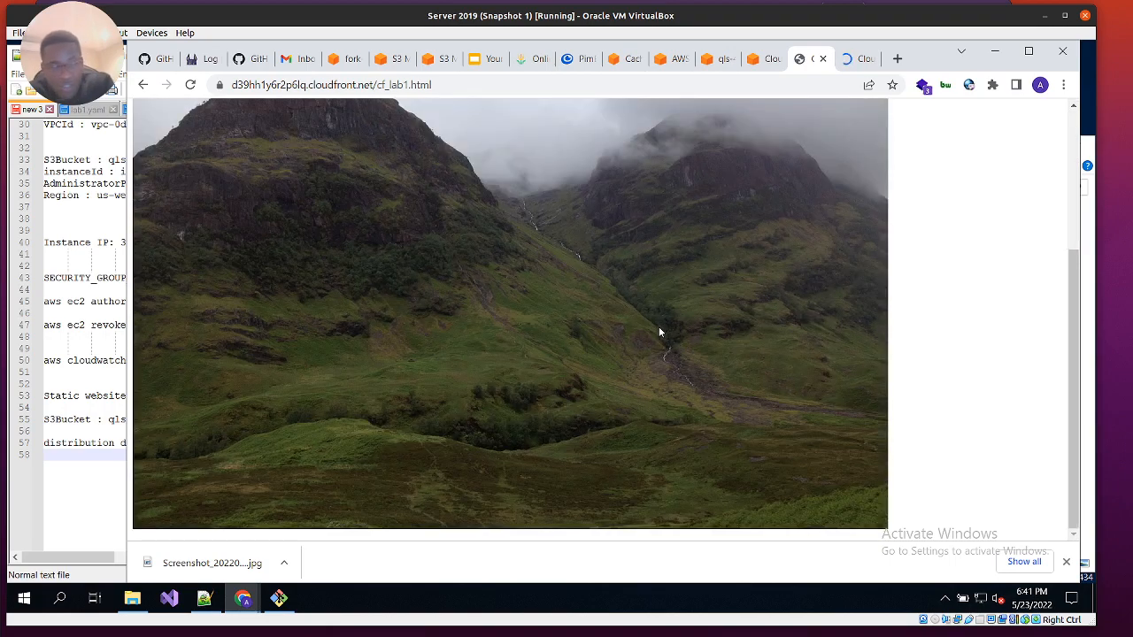
scroll(647, 318, up, 3)
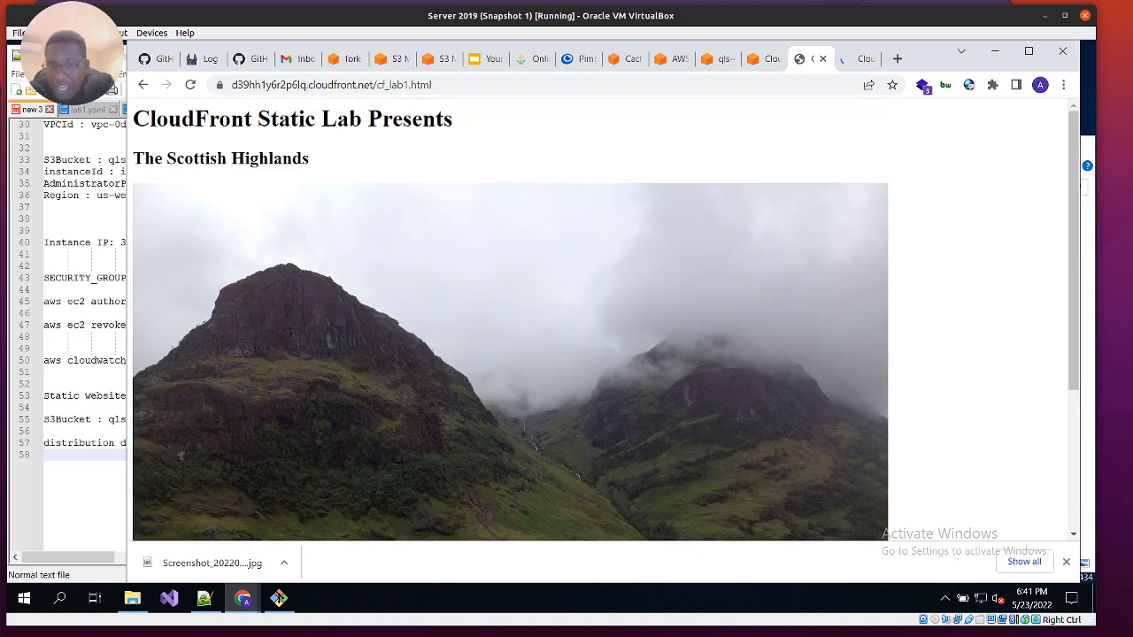